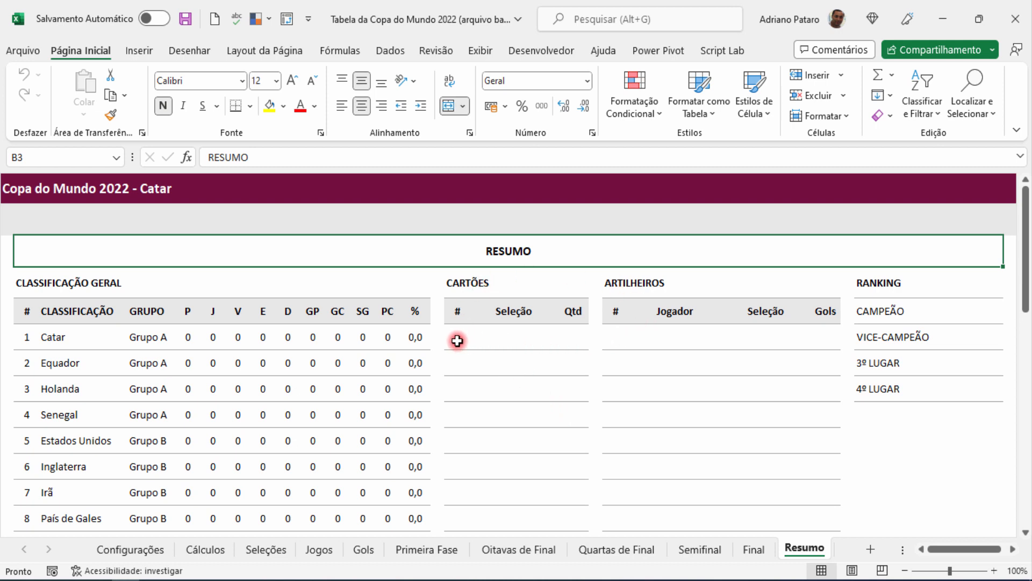
Step: Compare the order of the cards and top-scorer tables on the Resumo sheet with their helper tables on the Cálculos sheet
left_click_drag(449, 339, 809, 338)
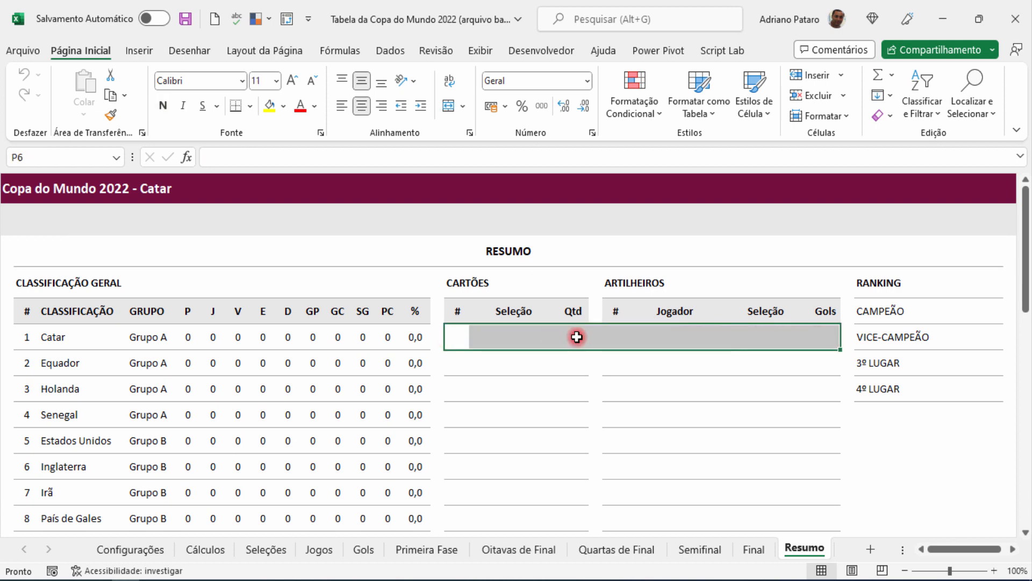
left_click(459, 336)
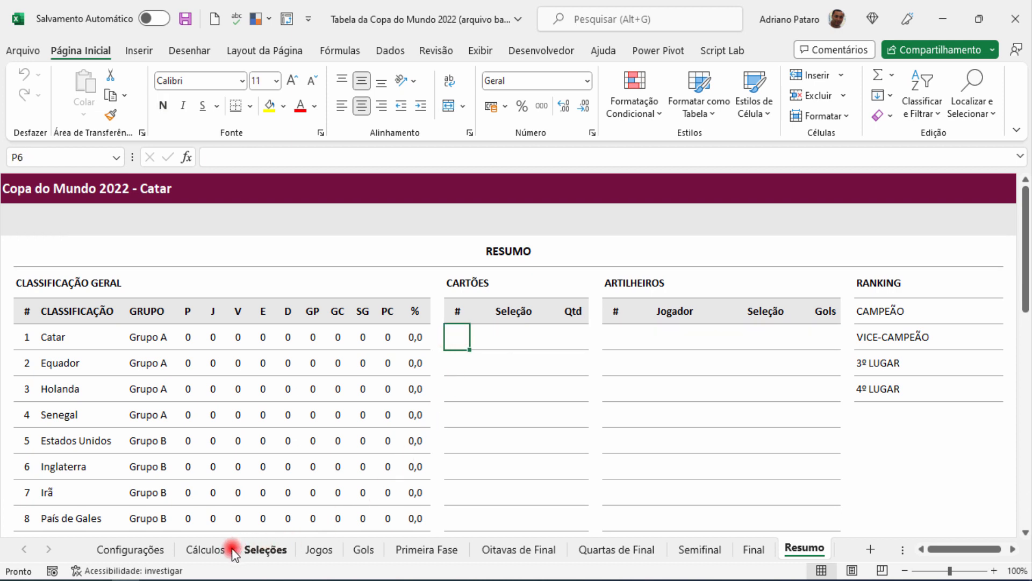
left_click(204, 550)
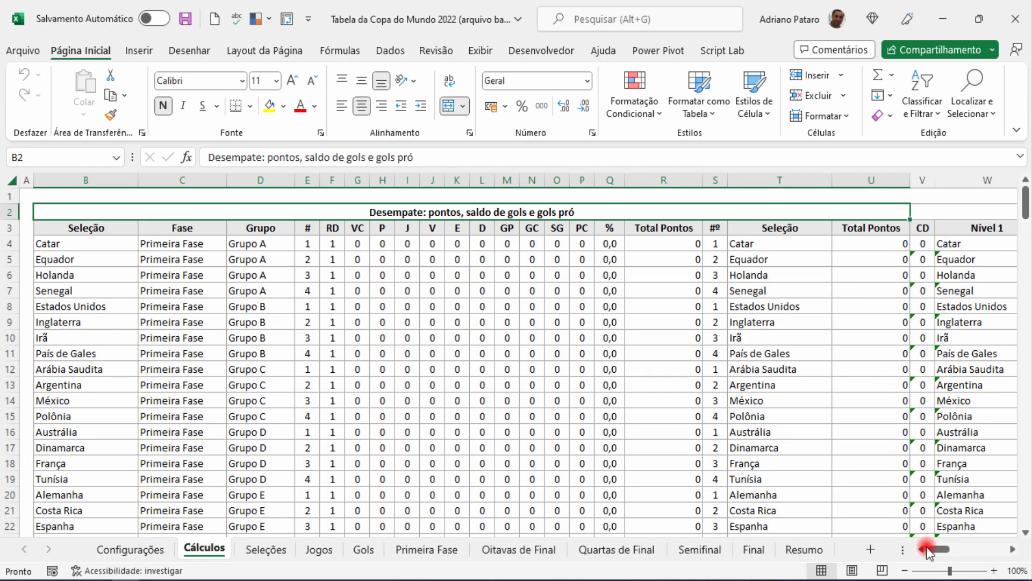
left_click_drag(928, 551, 994, 552)
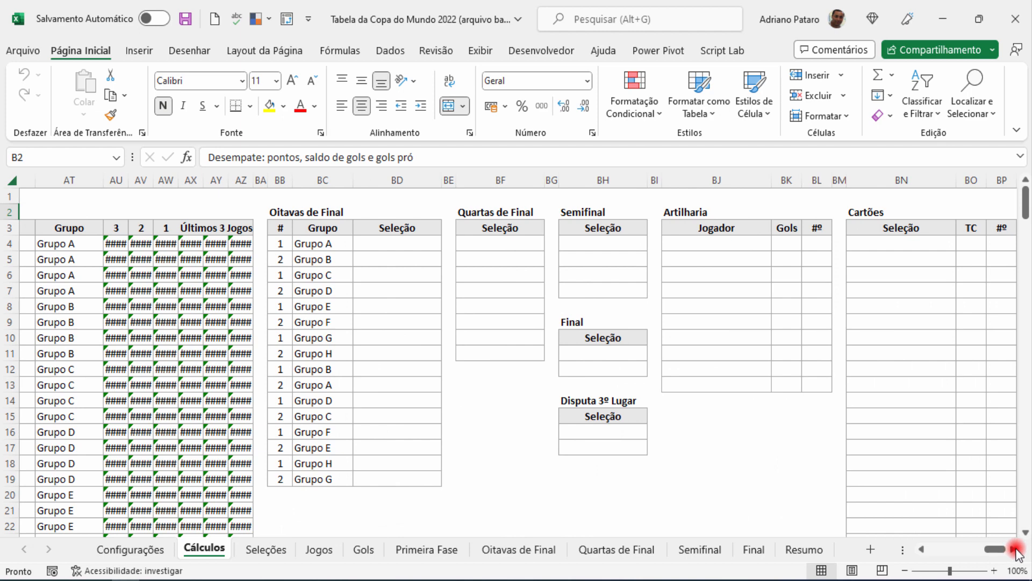
left_click(1016, 550)
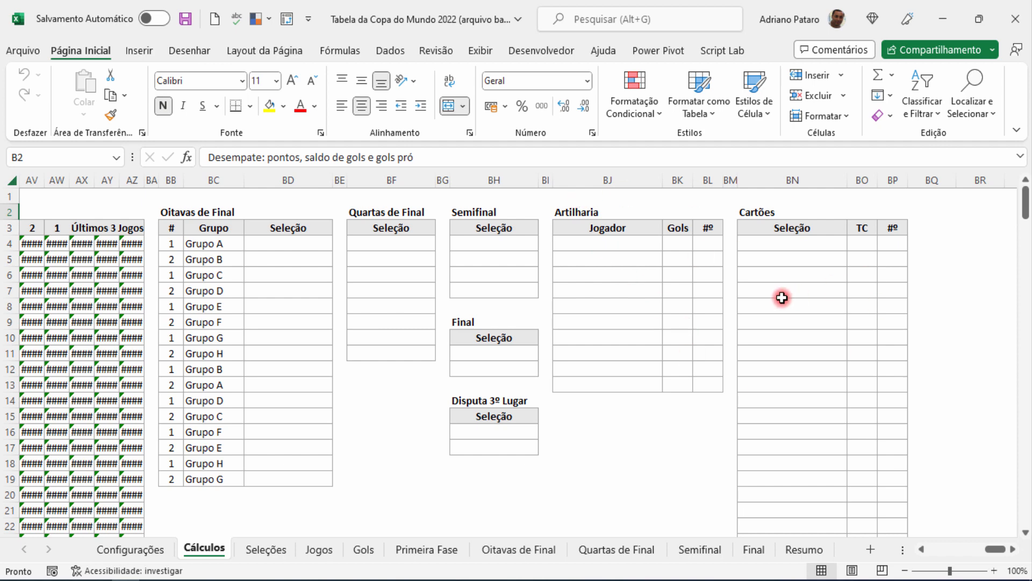
left_click(567, 211)
left_click(761, 211)
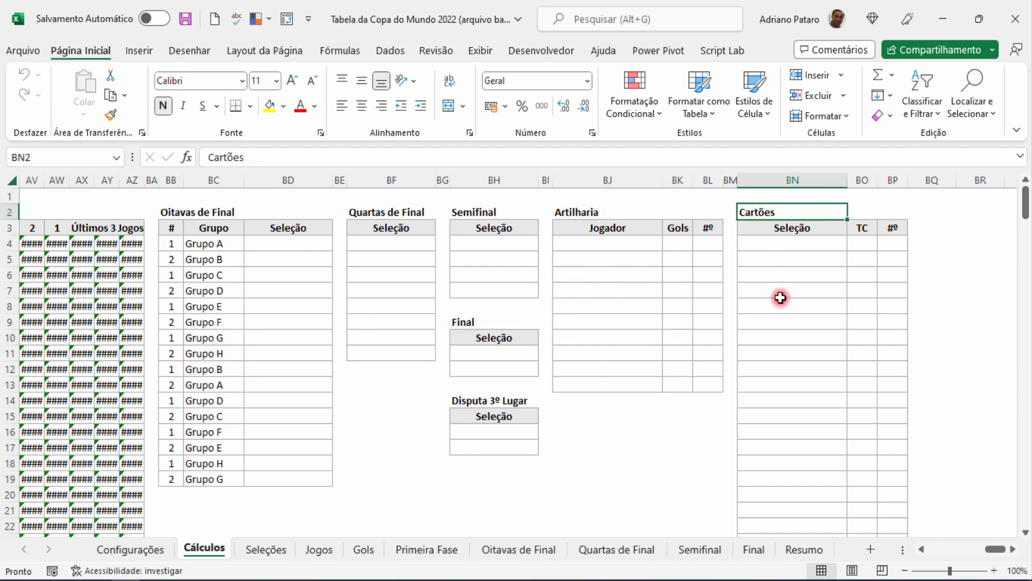
left_click(798, 553)
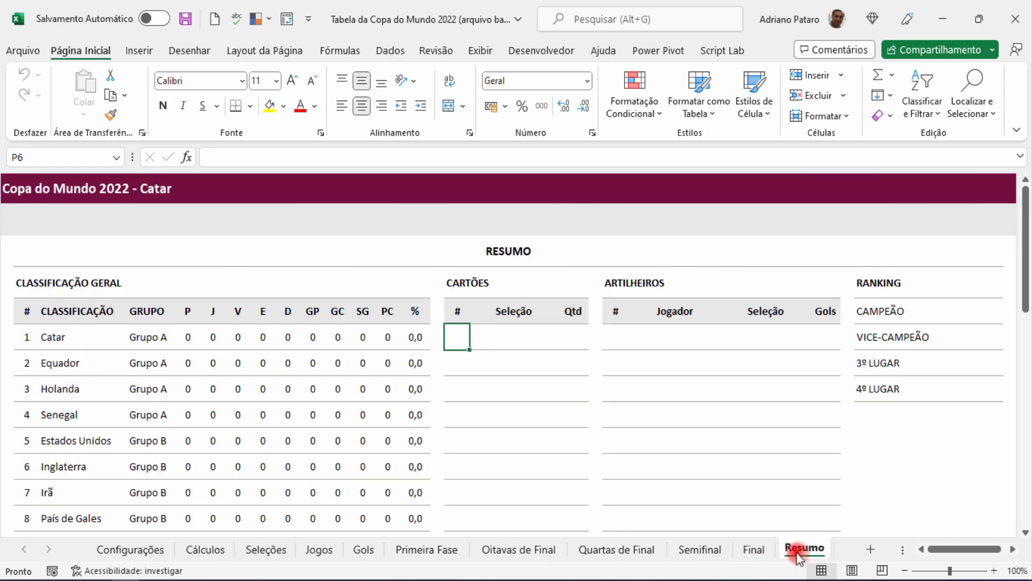
left_click(463, 286)
left_click(611, 283)
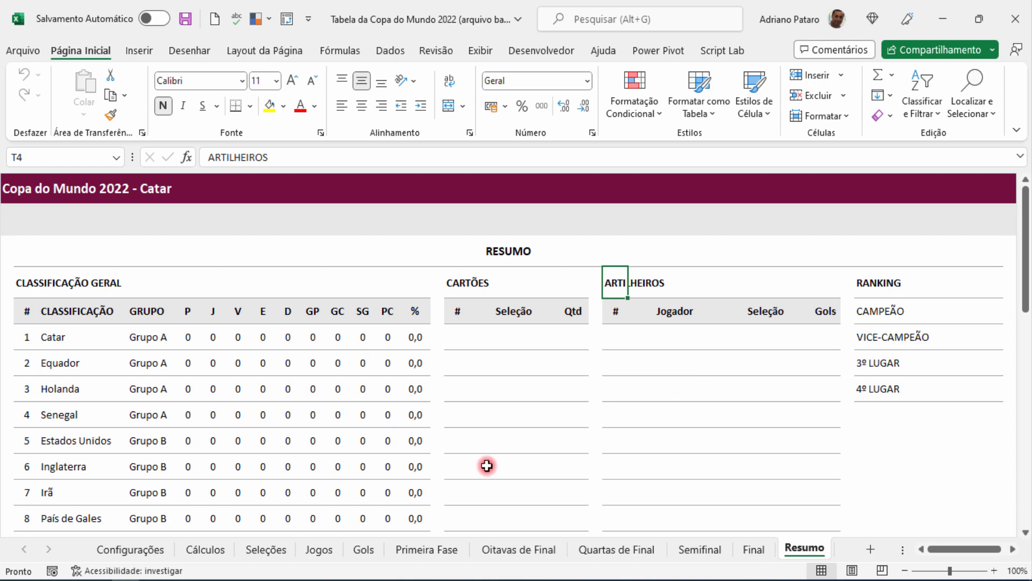
Step: Copy the Artilharia title and headers from BJ2:BL3 on the Cálculos sheet to a temporary spot at BH20
left_click(205, 548)
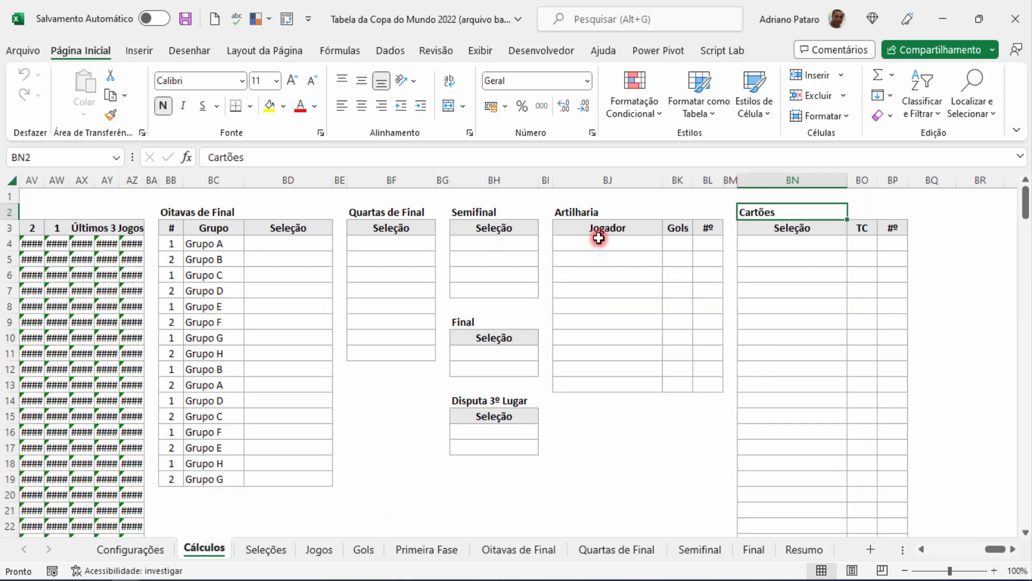
left_click_drag(561, 211, 708, 229)
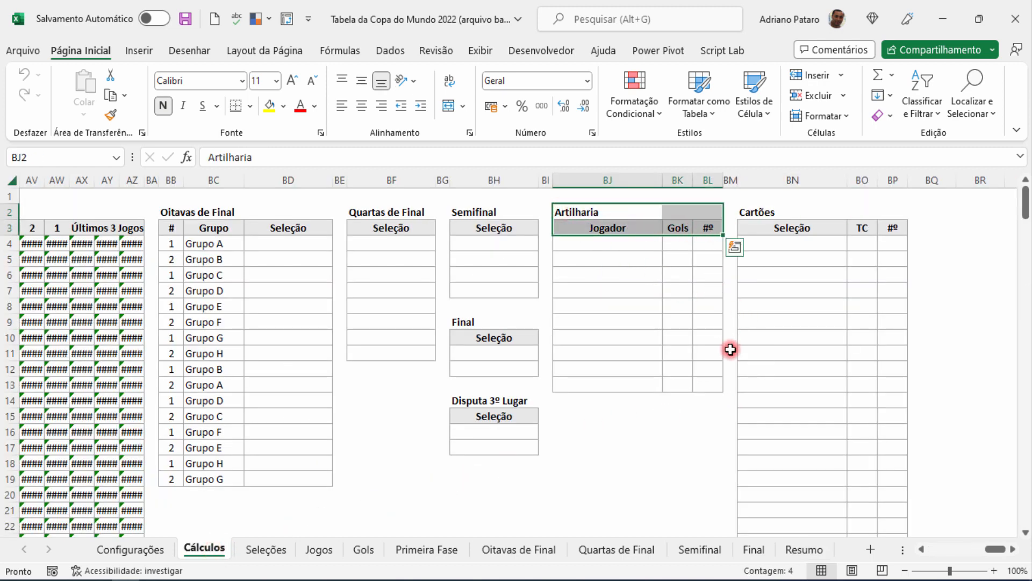
key("ctrl+c")
left_click(477, 493)
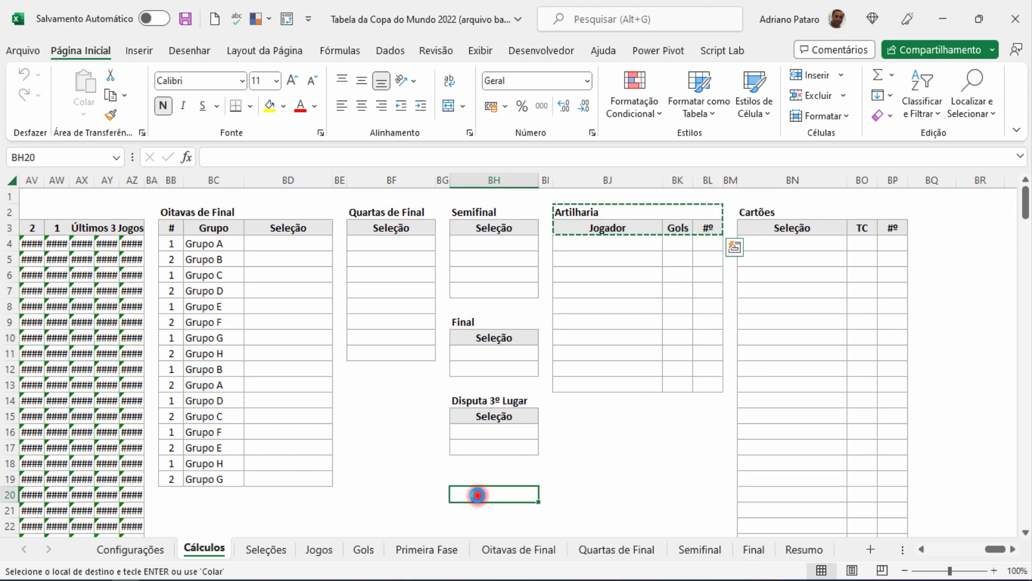
key("ctrl+v")
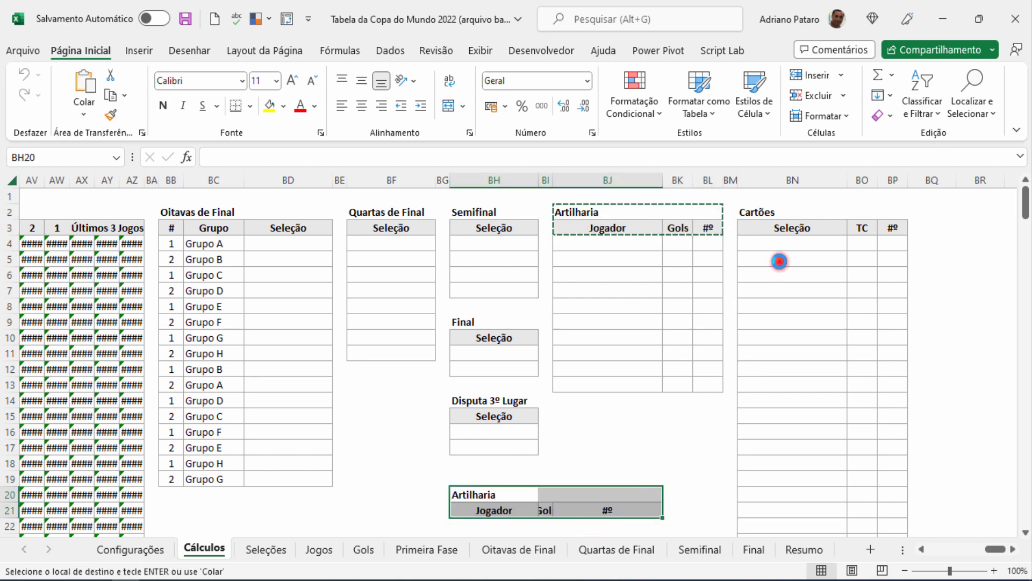
Step: Copy the Cartões title and headers from BN2:BP3 over the Artilharia headers starting at BJ2
left_click(795, 215)
left_click_drag(795, 216, 884, 228)
key("ctrl+c")
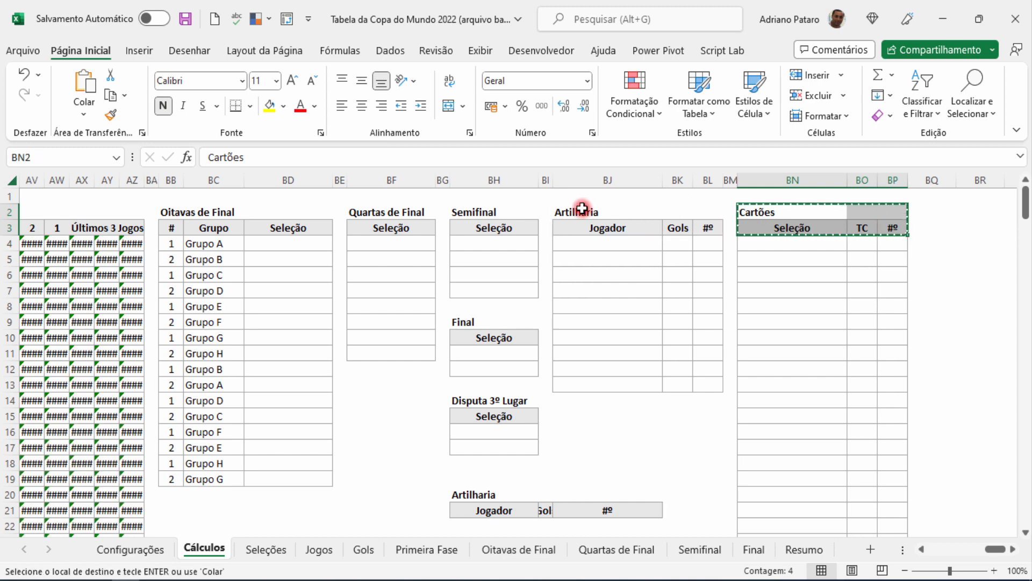
left_click(580, 211)
key("ctrl+v")
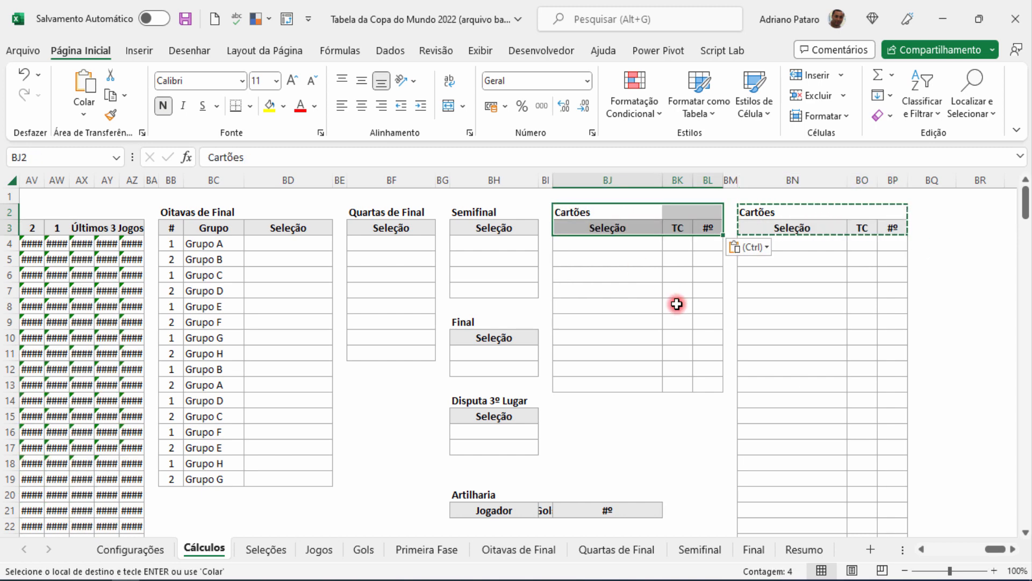
Step: Copy the temporary Artilharia headers from BH20 to BN2 and clear the contents of the temporary copy
left_click_drag(464, 493, 629, 512)
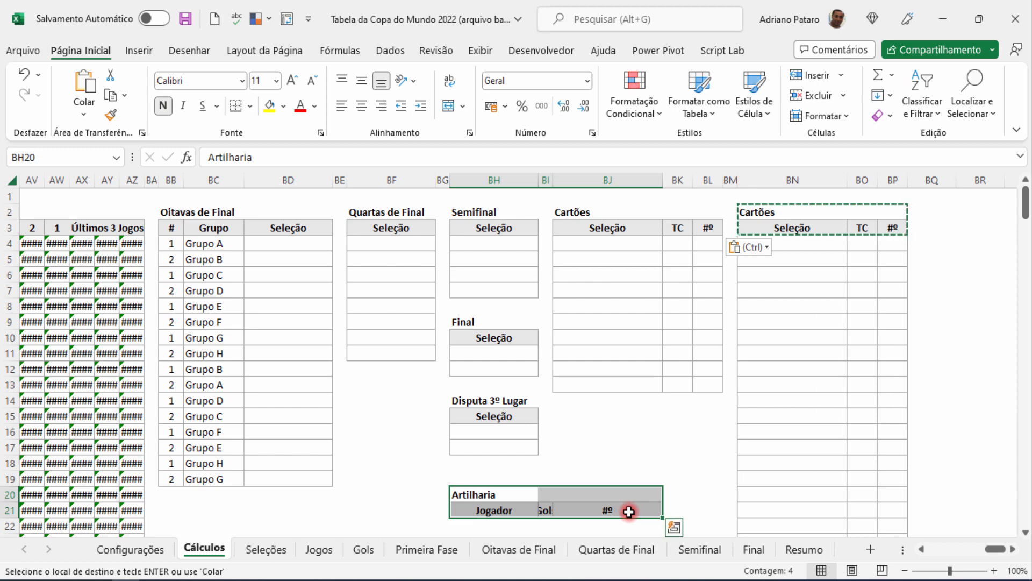
key("ctrl+c")
left_click(753, 212)
key("ctrl+v")
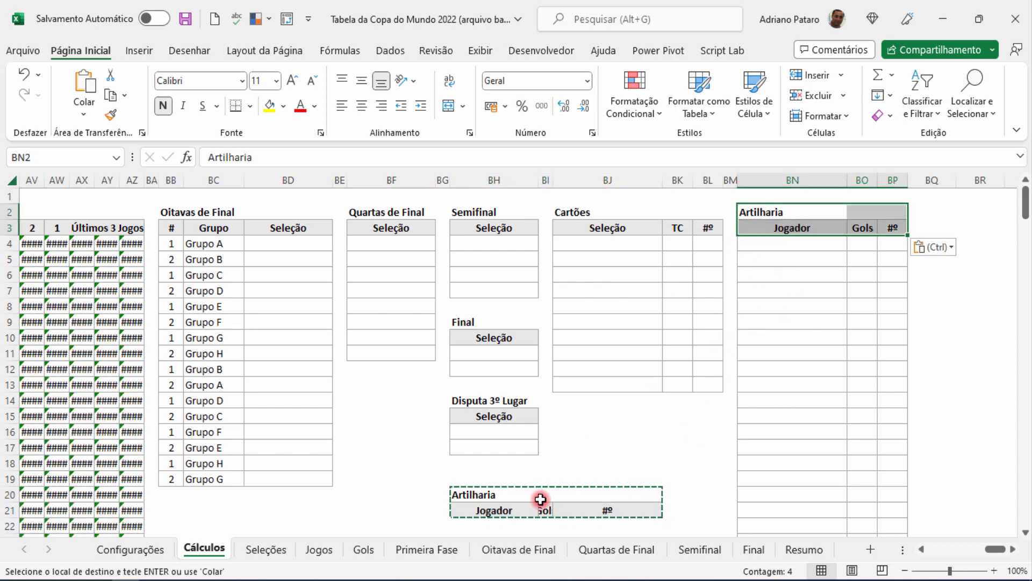
left_click_drag(454, 494, 638, 507)
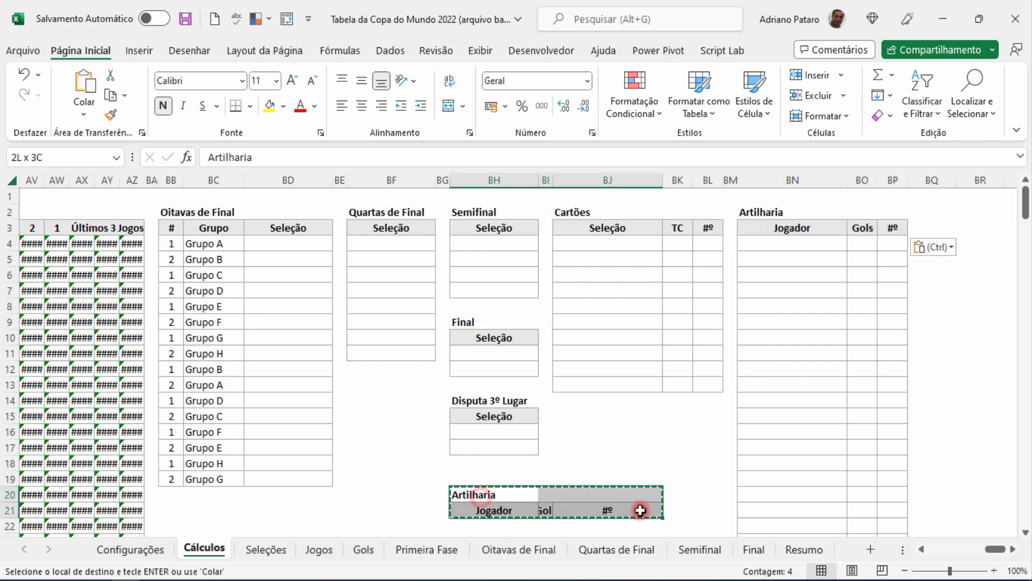
key("Delete")
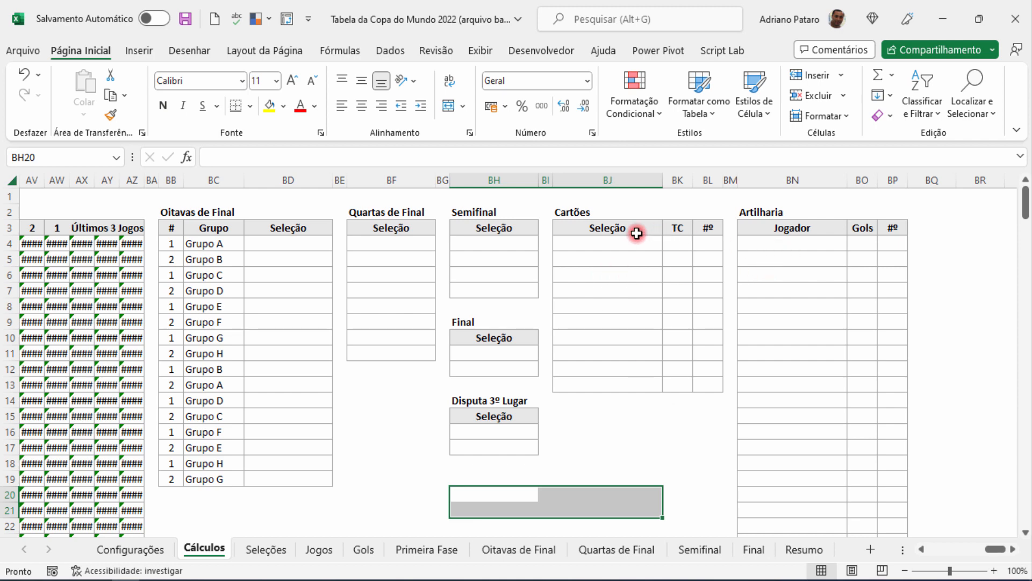
Step: Extend the Cartões table by copying the formatting of BJ4:BL4 to the rows from BJ14 downward
left_click(606, 228)
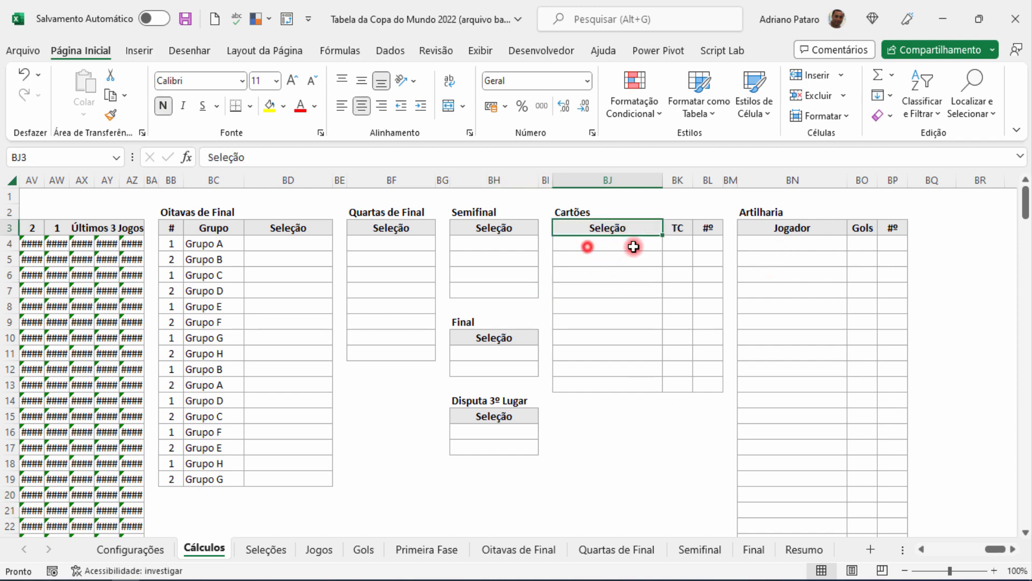
left_click_drag(634, 244, 691, 246)
left_click(110, 114)
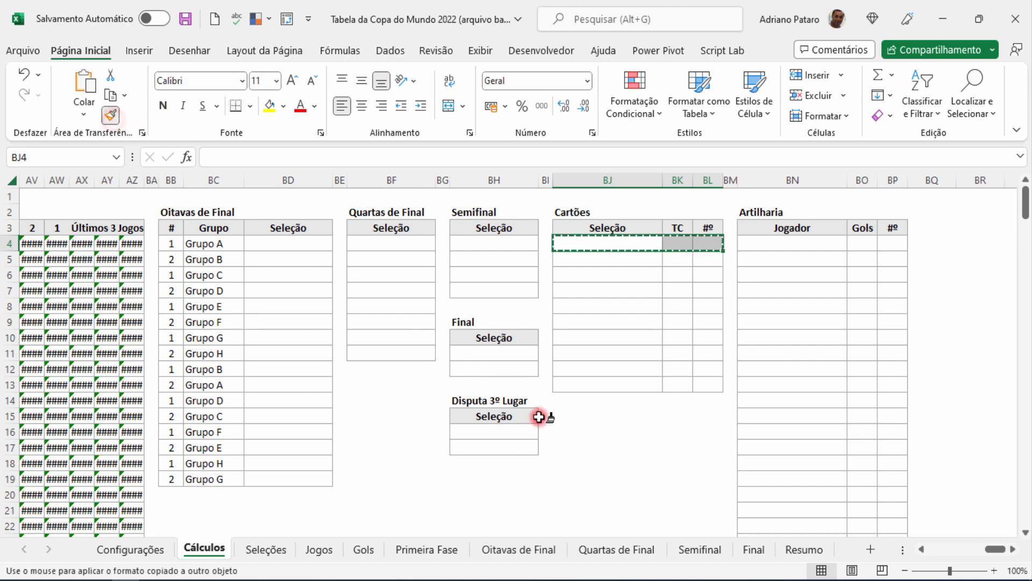
mouse_move(570, 401)
left_mouse_down()
mouse_move(676, 429)
mouse_move(719, 533)
mouse_move(715, 261)
left_mouse_up()
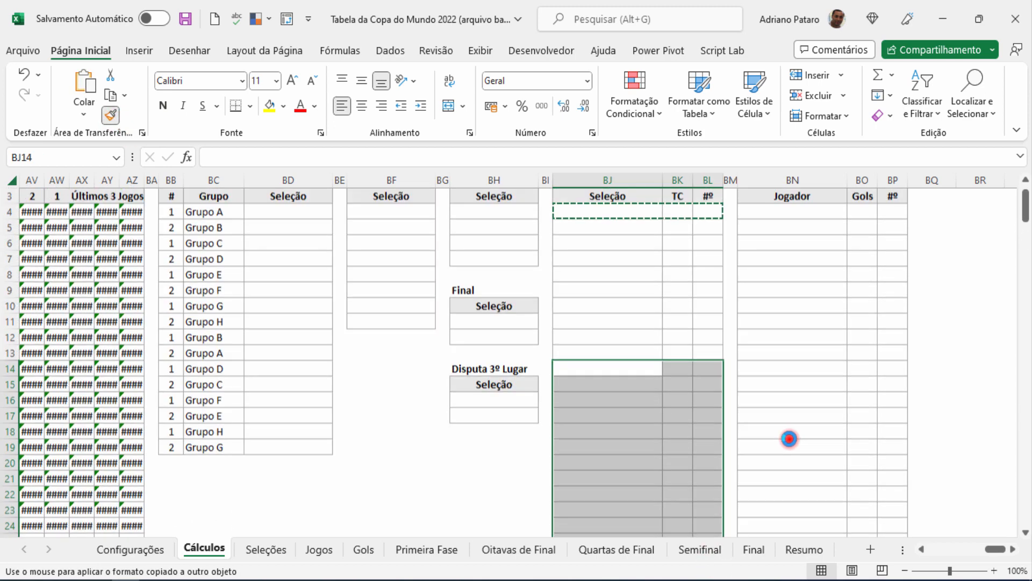
left_click(650, 416)
scroll(650, 416, "up", 1)
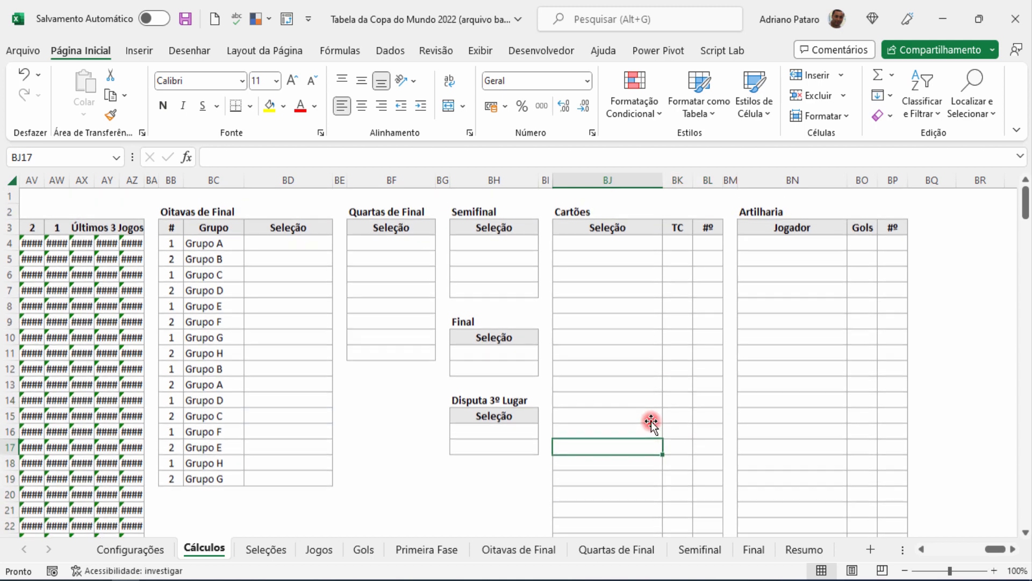
Step: Rename the TC header in BK3 of the Cartões table as PC
left_click(607, 245)
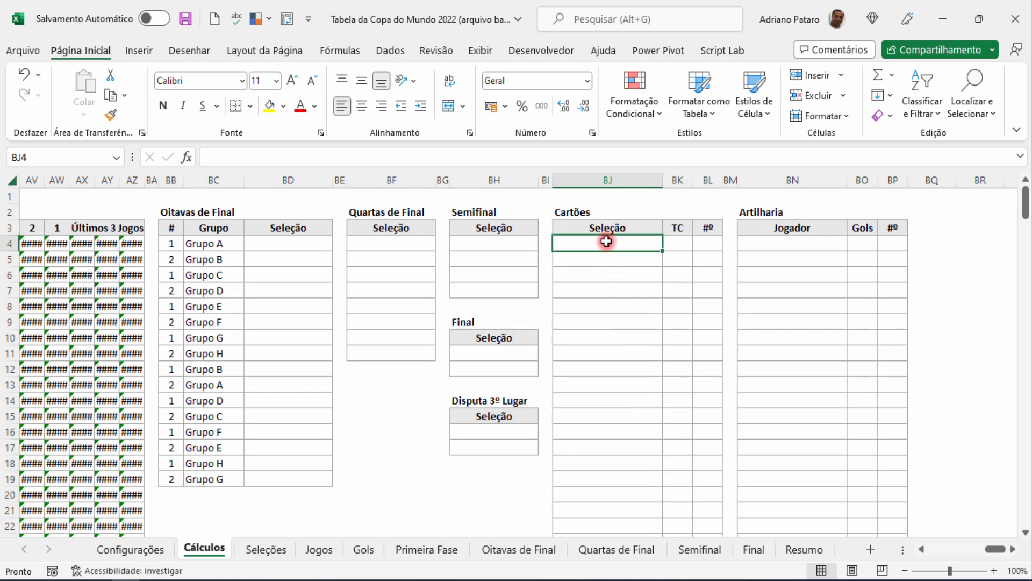
left_click(599, 227)
left_click(682, 227)
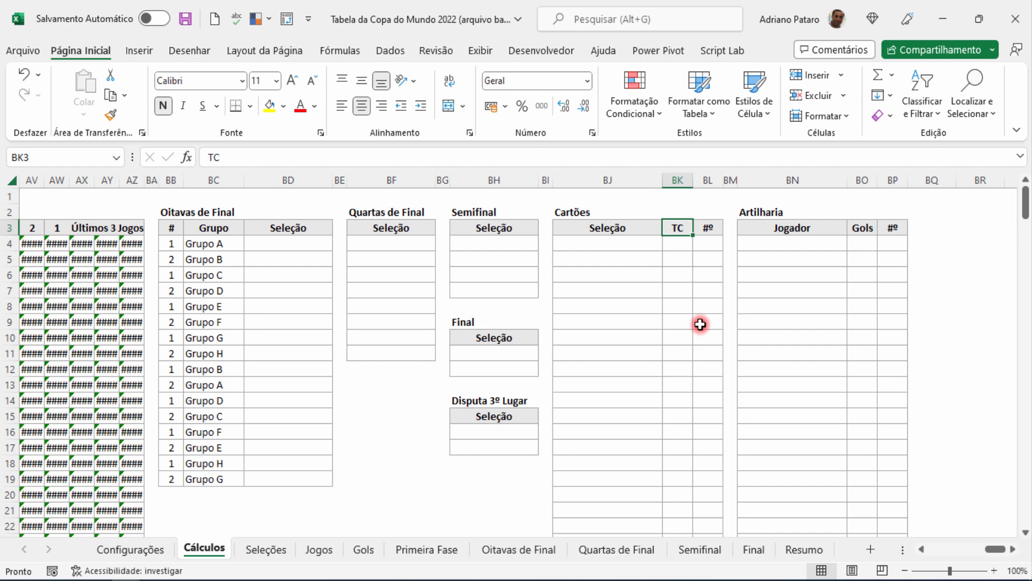
type("PC")
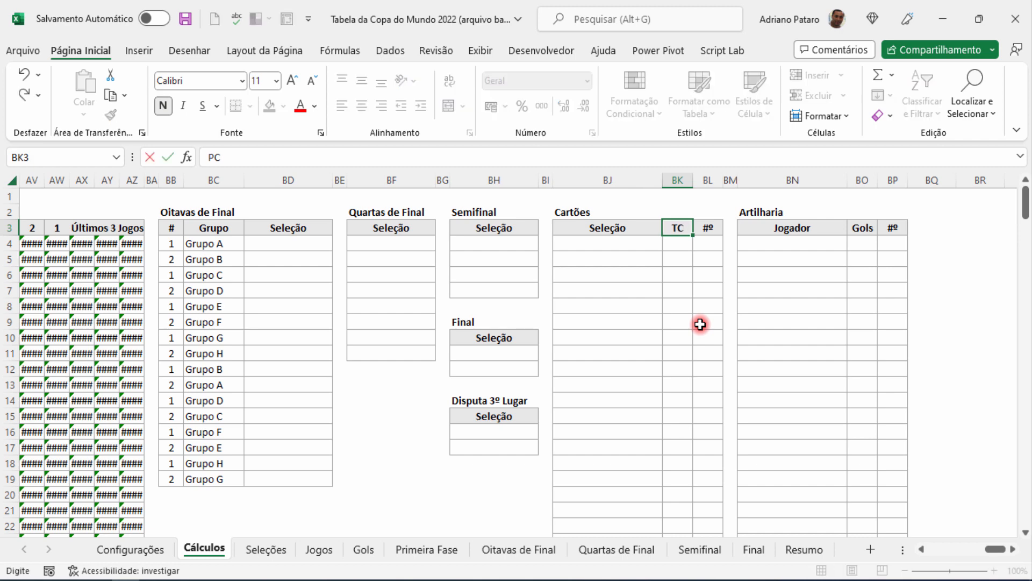
key("Return")
Step: On the Resumo sheet, rename the Qtd header of the CARTÕES table as PC
left_click(795, 549)
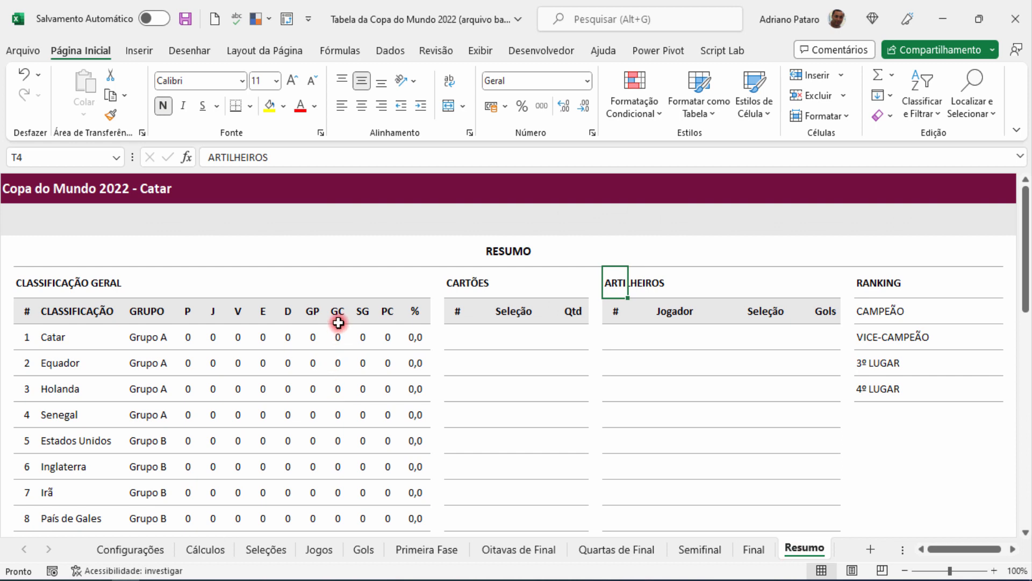
left_click(387, 311)
left_click(577, 311)
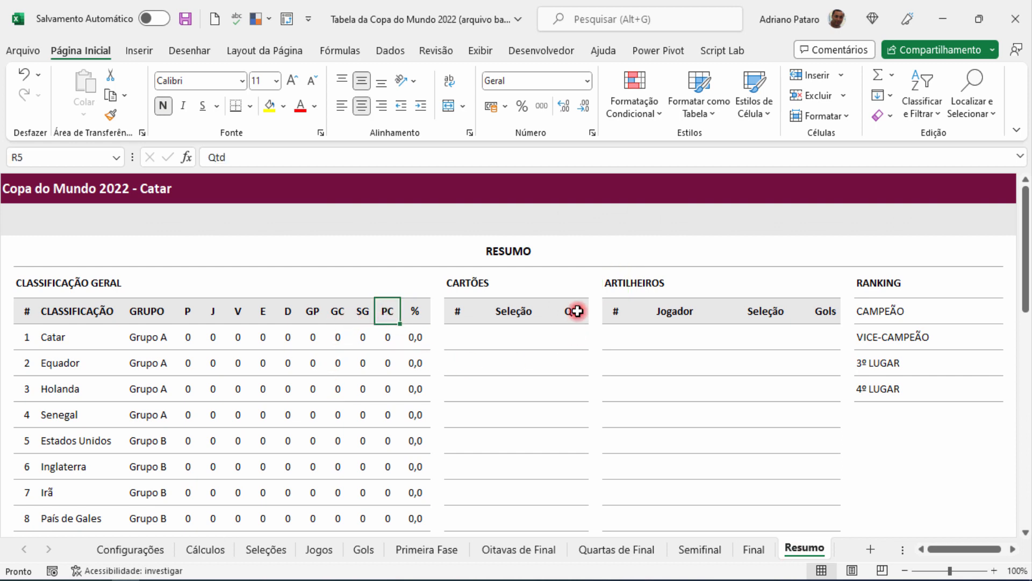
type("PC")
key("Return")
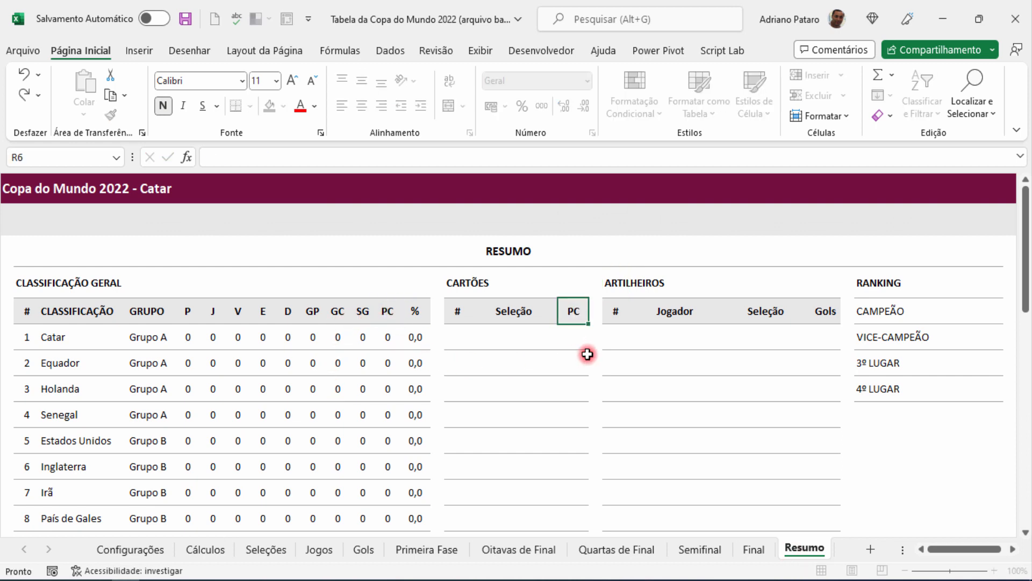
Step: Rename the first two text headers of the CLASSIFICAÇÃO GERAL table as Seleção and Grupo
left_click(89, 318)
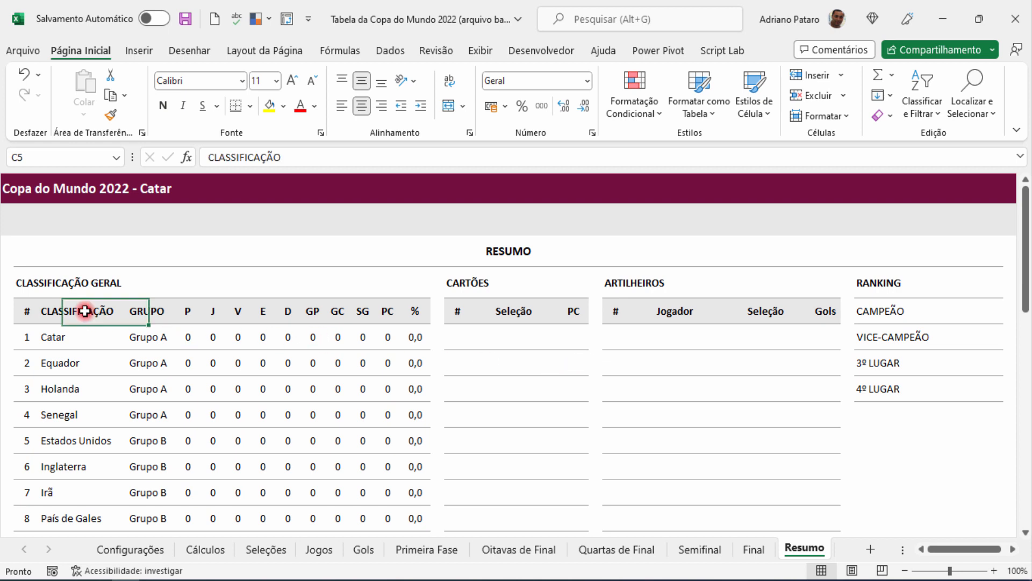
type("Seleção")
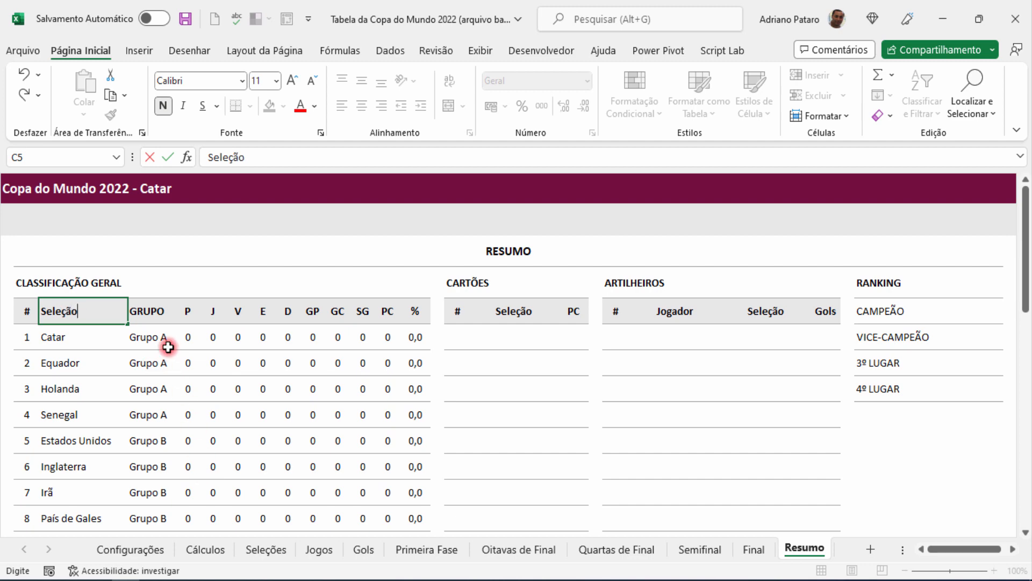
left_click(157, 307)
type("Gr")
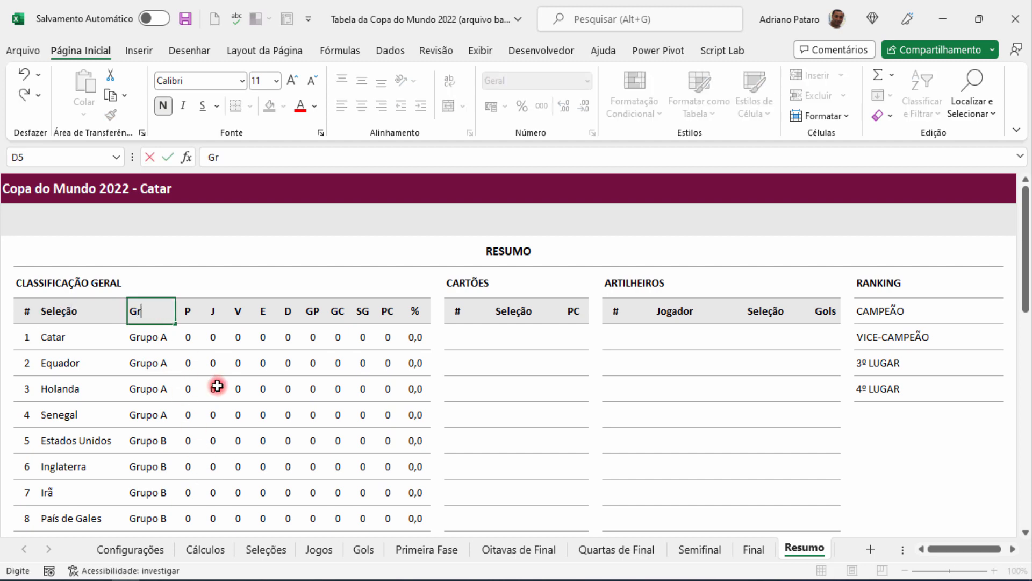
type("upo")
left_click(217, 385)
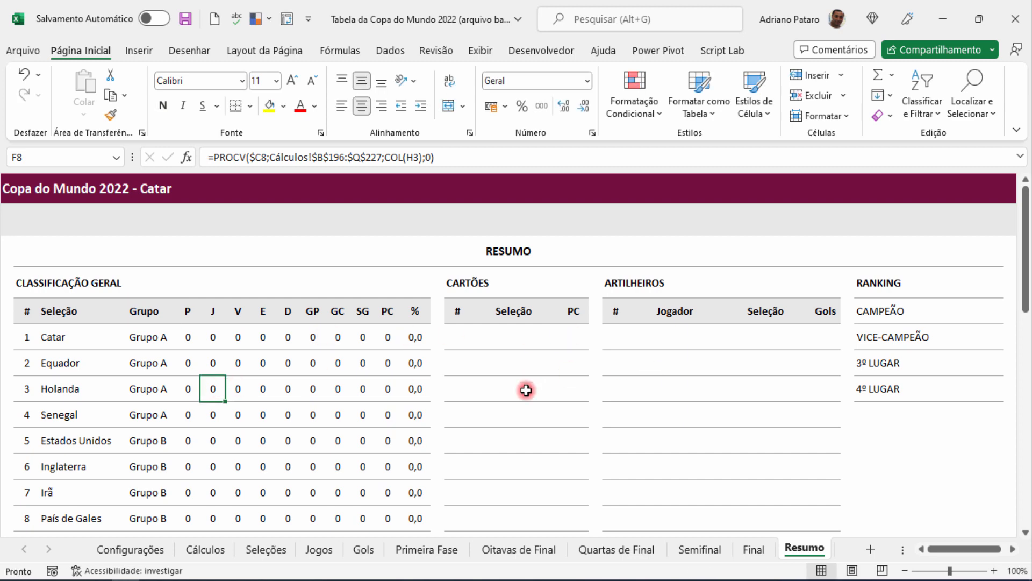
Step: Review the ranking column of the Cartões table on the Cálculos sheet and return to the Resumo sheet
left_click(204, 549)
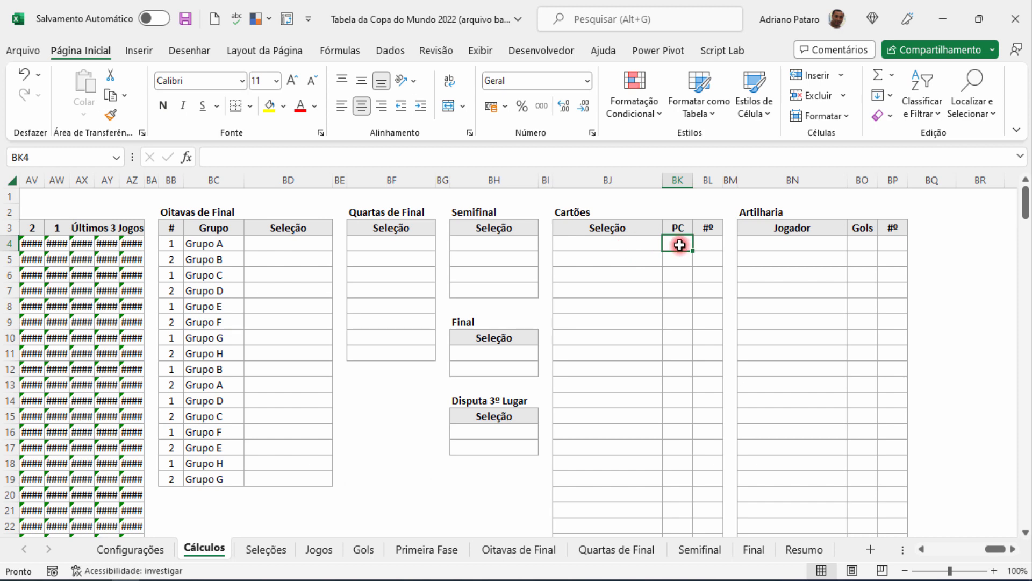
left_click(712, 246)
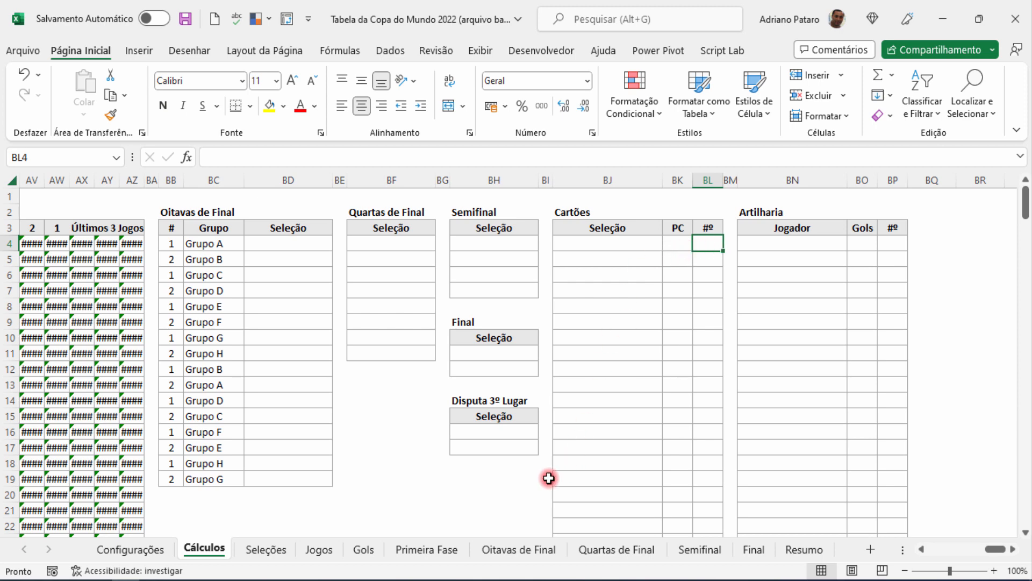
left_click(803, 552)
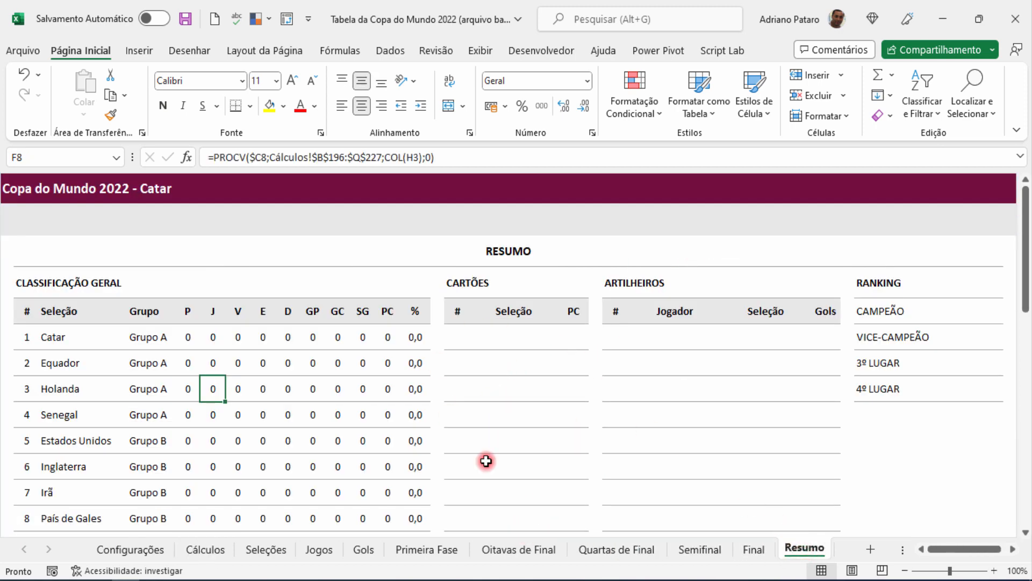
Step: Compare the Cartões table columns on the Cálculos sheet with the CARTÕES table on the Resumo sheet
left_click(222, 554)
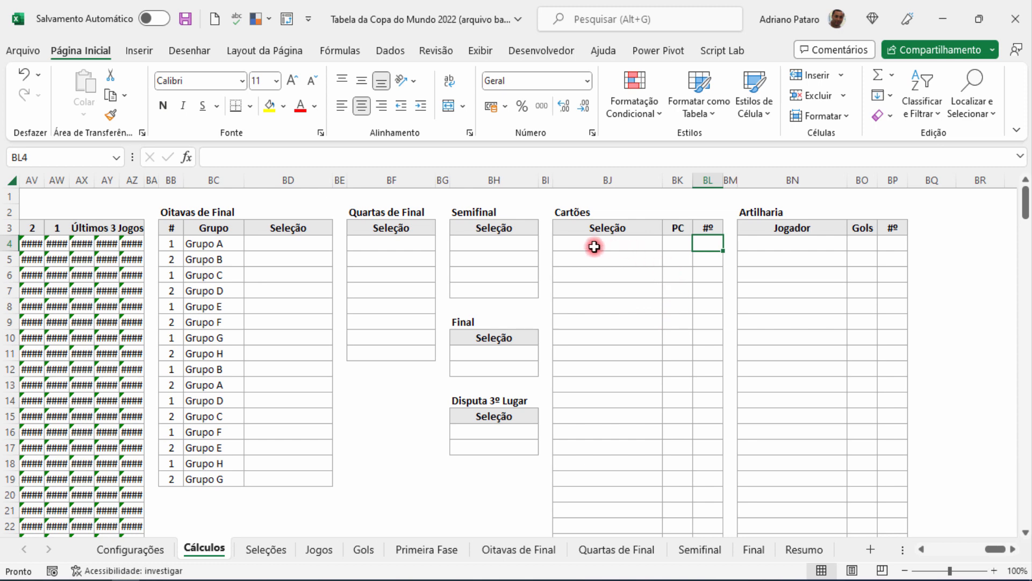
left_click_drag(578, 242, 710, 239)
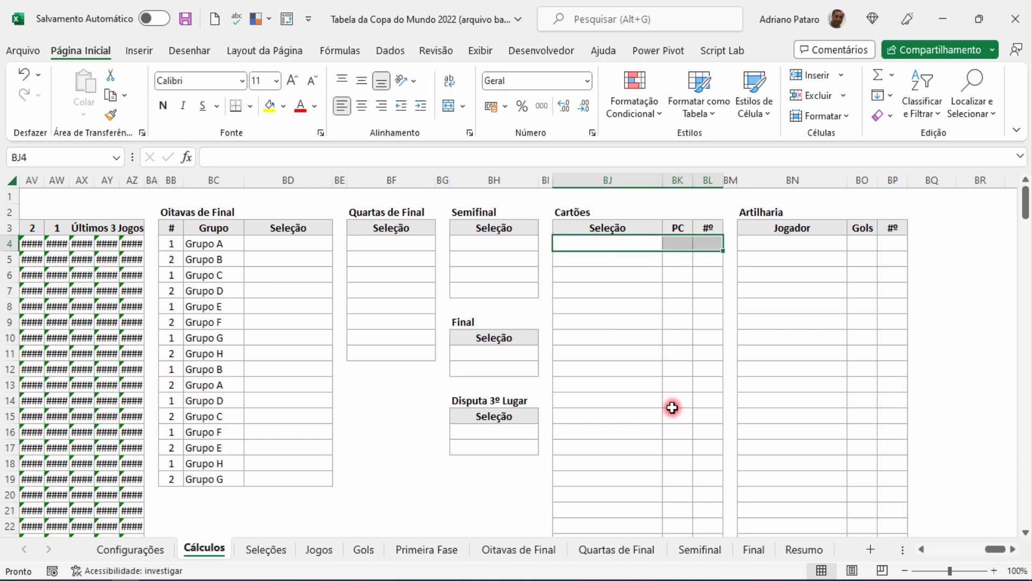
left_click(790, 550)
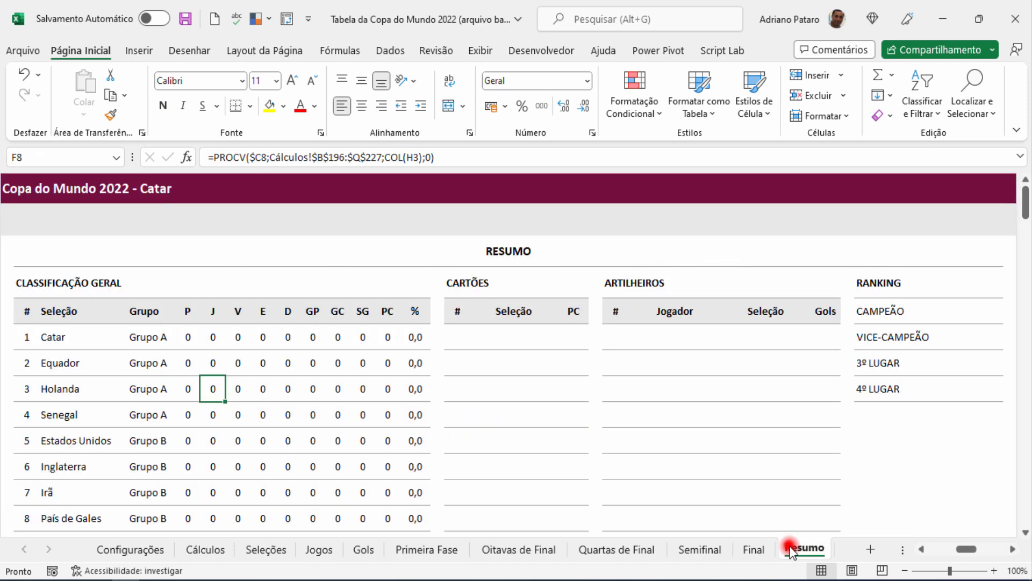
left_click(511, 339)
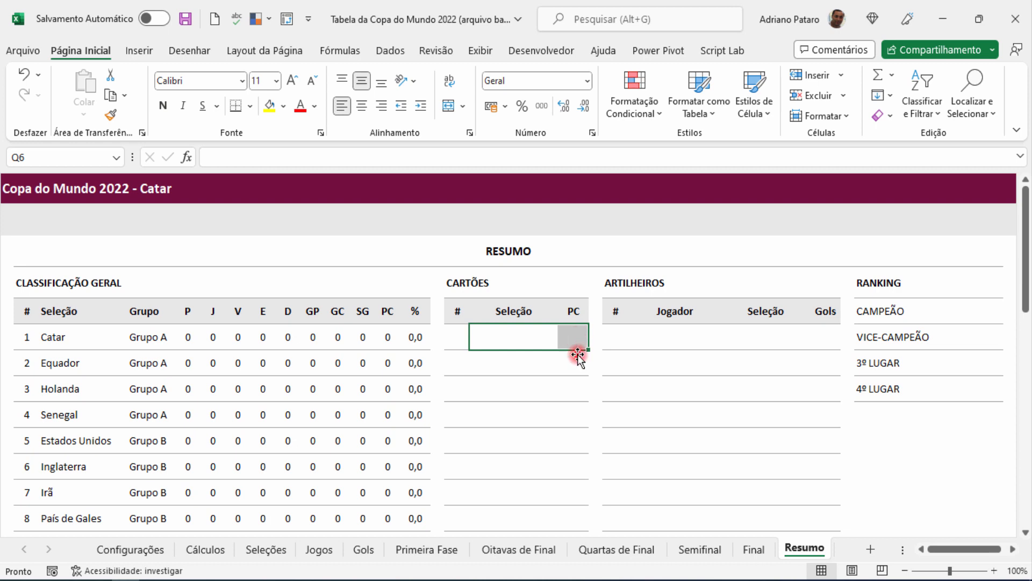
left_click_drag(454, 341, 453, 351)
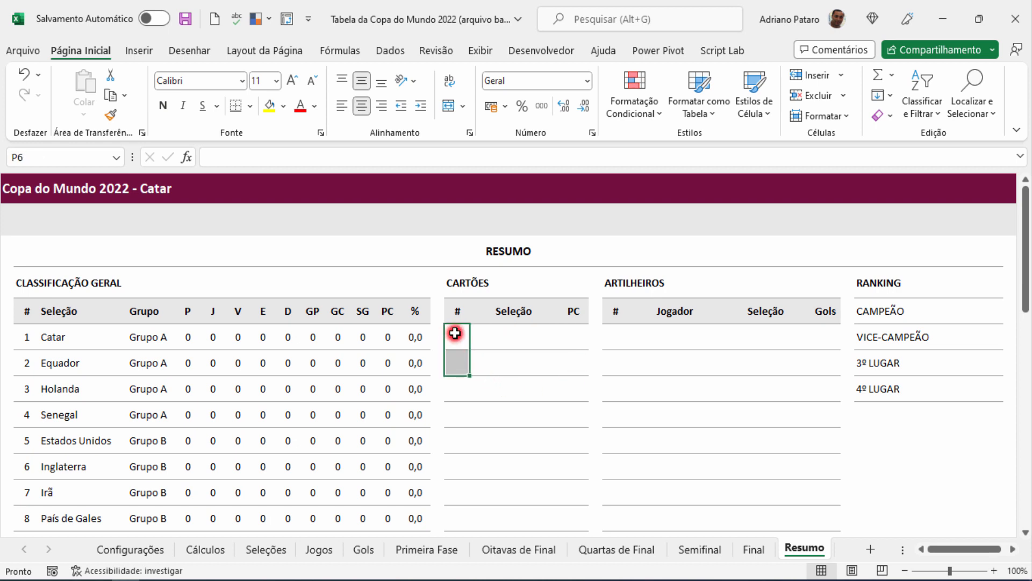
left_click(493, 335)
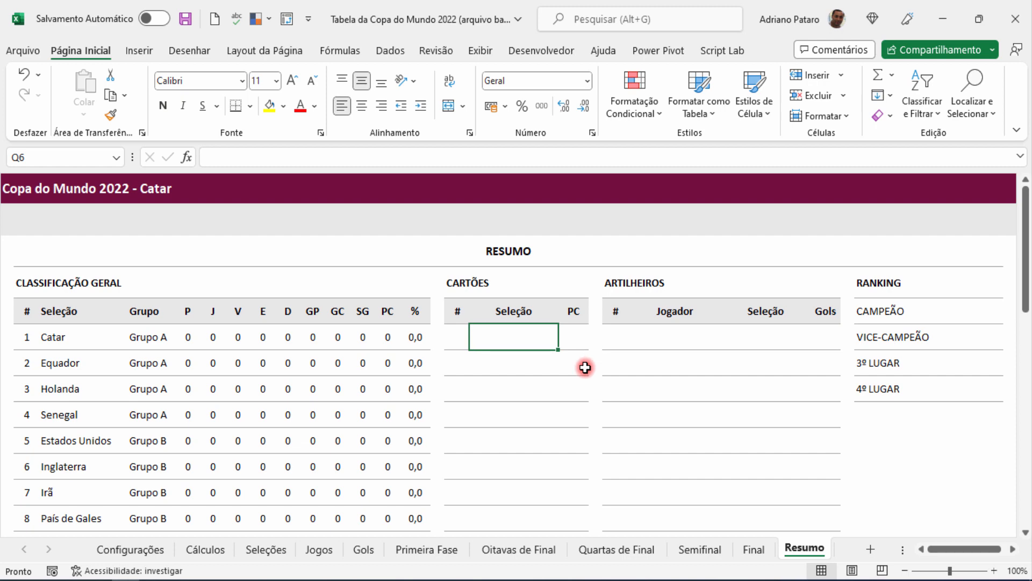
Step: On the Cálculos sheet, enter =AS4 in BJ4 of the Cartões table and fill the Seleção column down to row 35
left_click(221, 549)
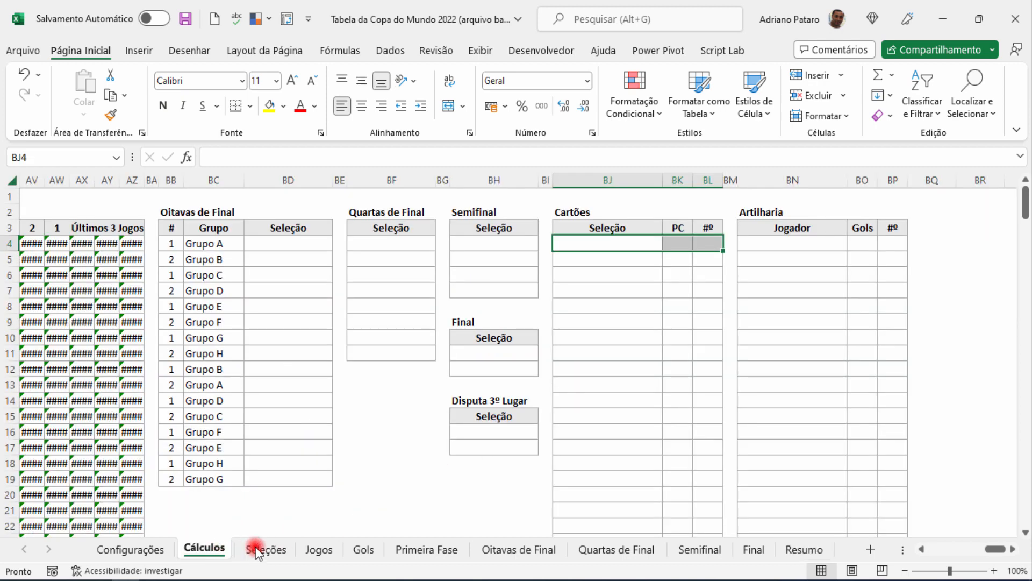
left_click(579, 243)
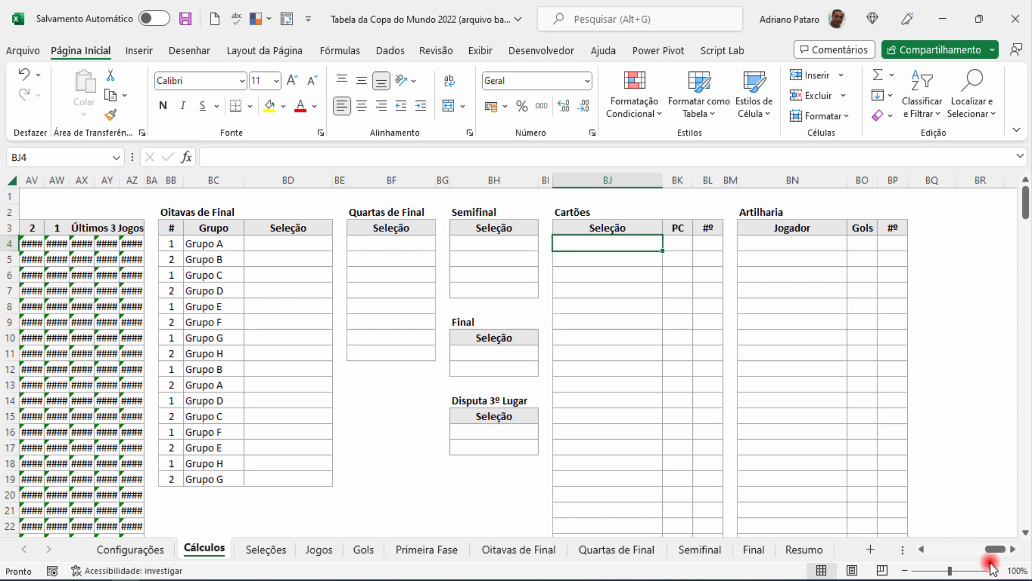
left_click_drag(994, 550, 983, 549)
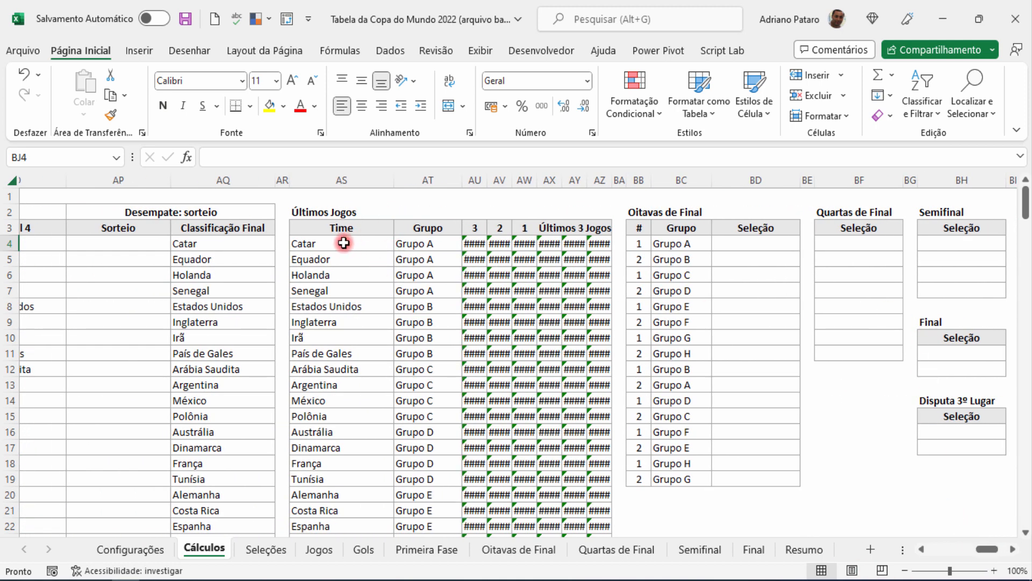
scroll(368, 295, "down", 6)
scroll(376, 319, "up", 6)
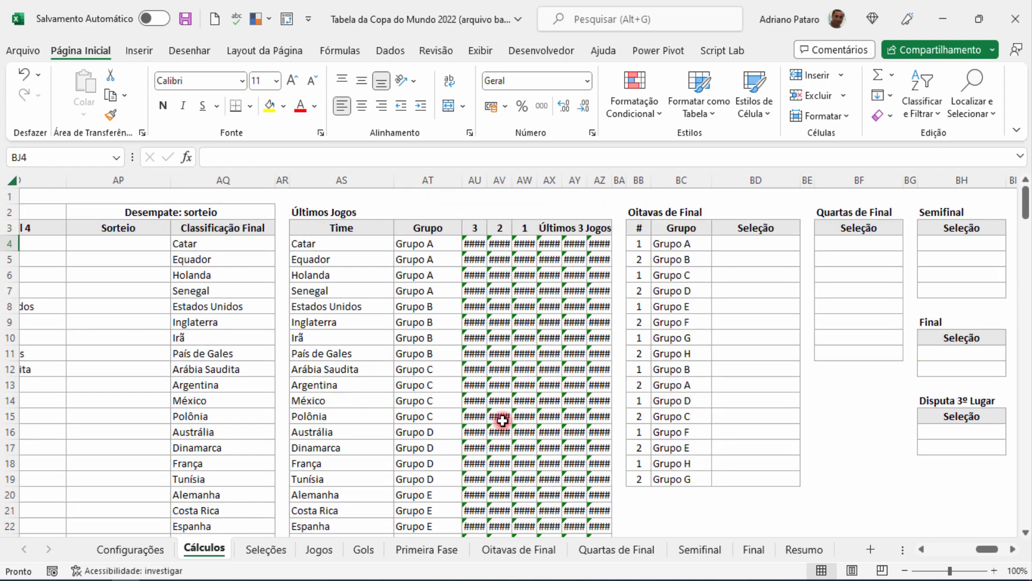
left_click_drag(985, 553, 980, 549)
type("=")
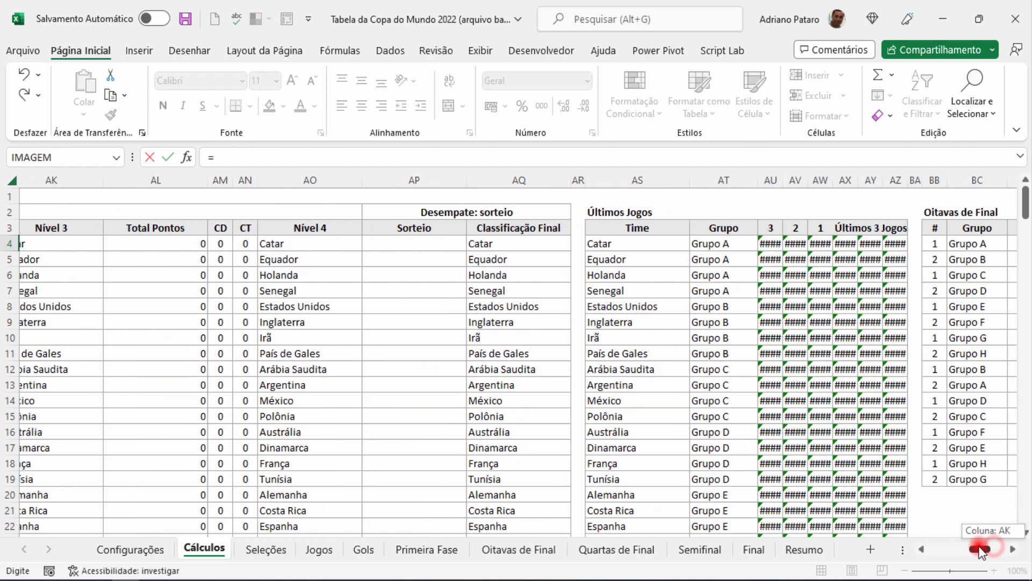
left_click(631, 244)
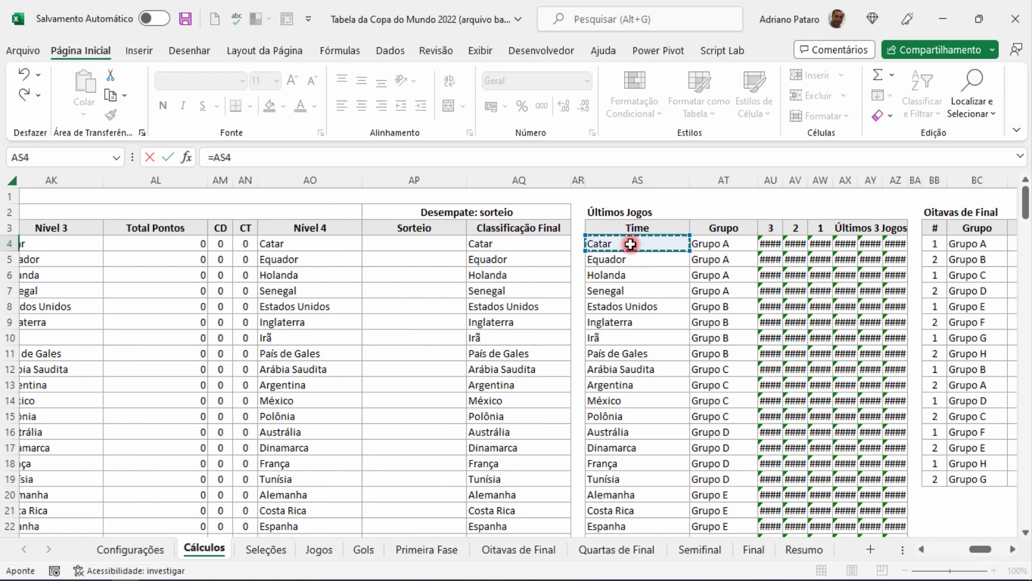
key("ctrl+Return")
left_click_drag(962, 249, 940, 331)
left_click_drag(988, 549, 994, 550)
Step: Examine the PROCV formula in the first PC cell, M6, of the CLASSIFICAÇÃO GERAL table on the Resumo sheet
left_click(784, 243)
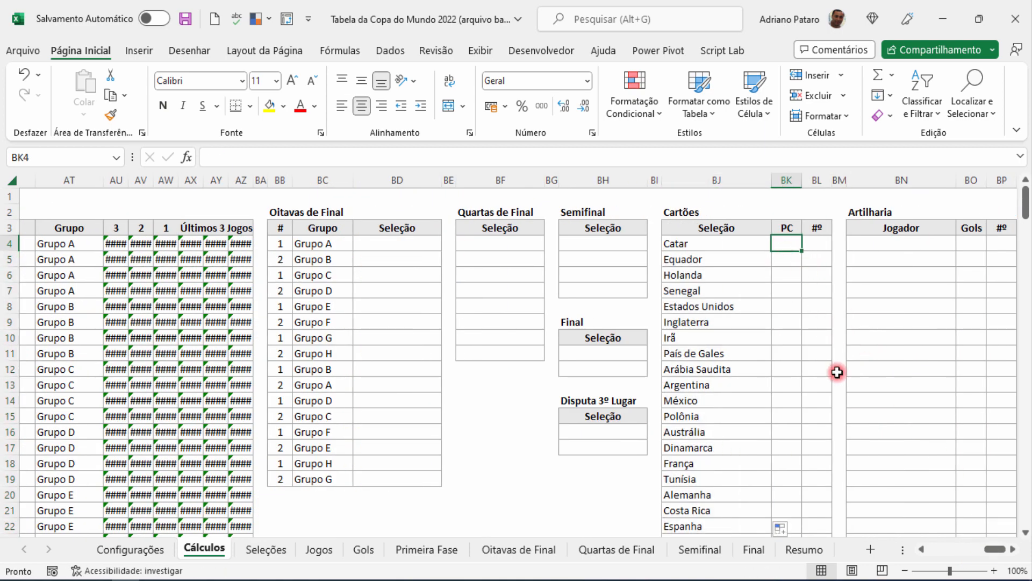
left_click(804, 549)
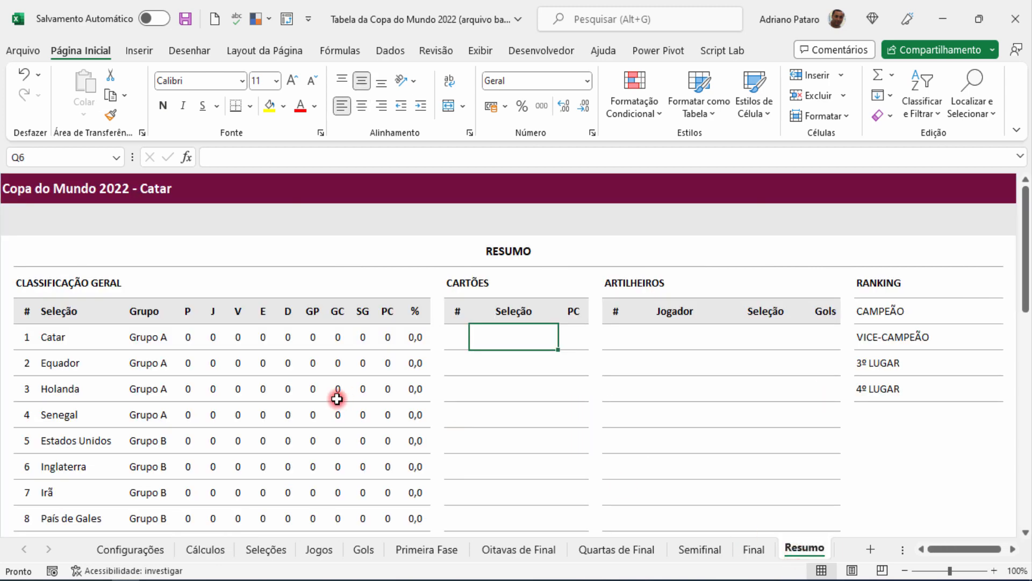
left_click(387, 338)
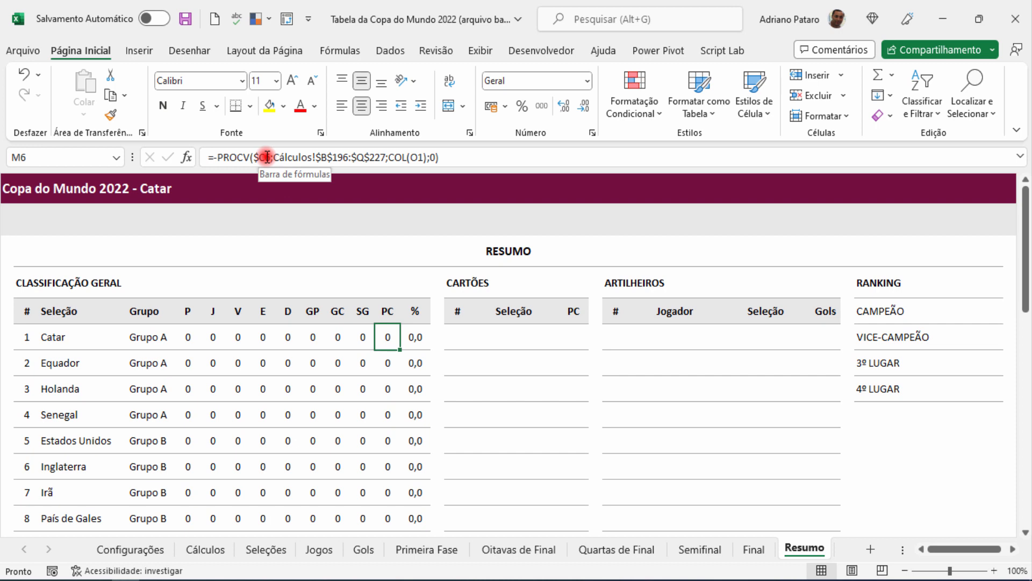
left_click(217, 156)
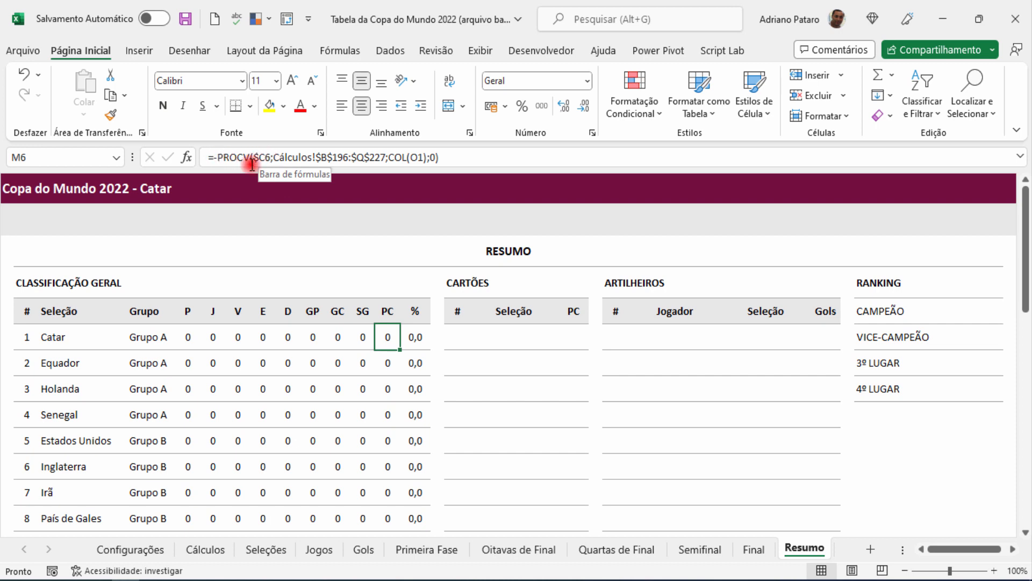
type("-")
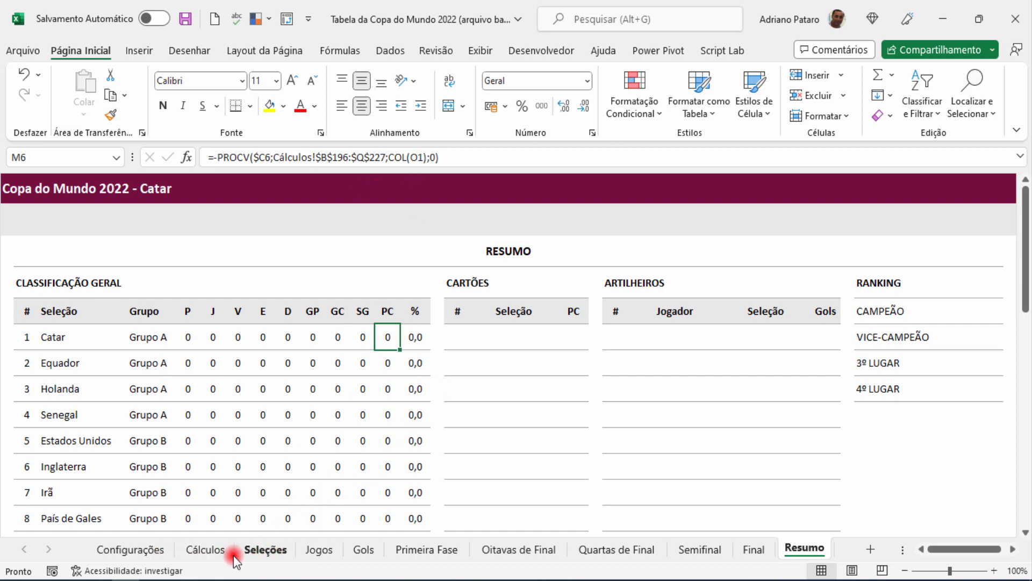
Step: On the Cálculos sheet, examine the first Final-phase row, row 196, from column B across to the PC column P
left_click(216, 550)
left_click_drag(993, 550, 909, 550)
scroll(146, 346, "down", 20)
scroll(145, 353, "down", 20)
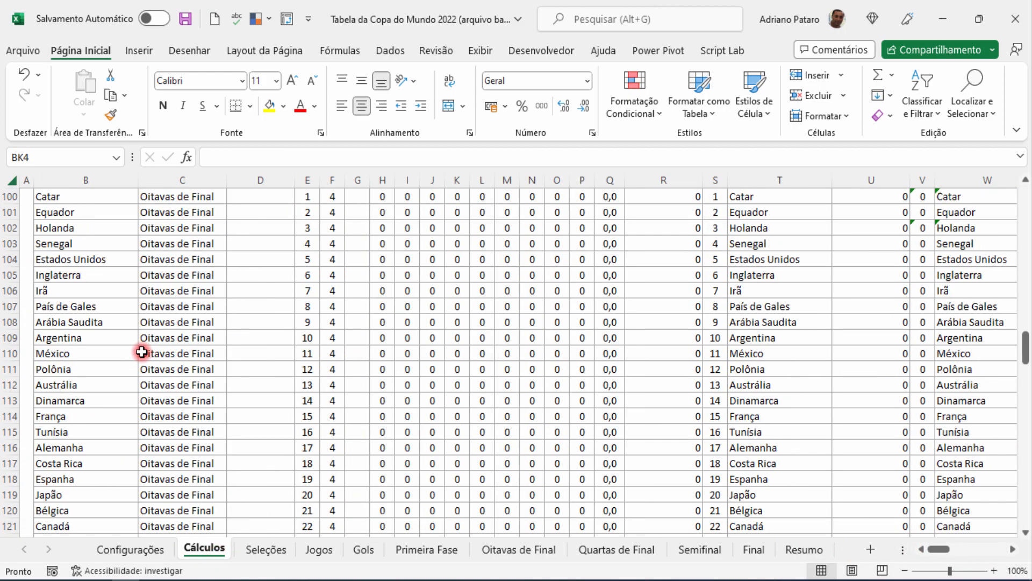
scroll(140, 351, "down", 1)
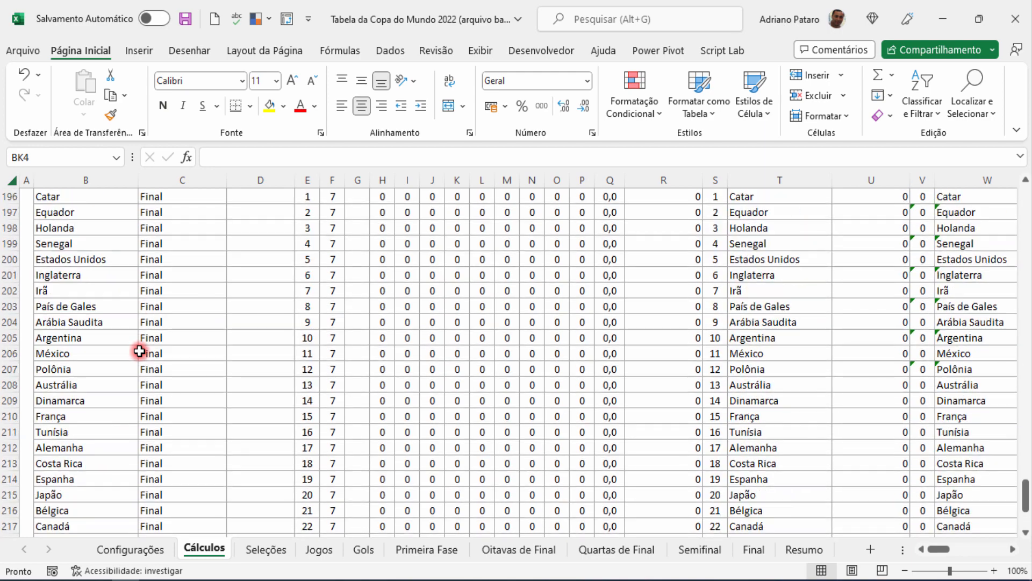
scroll(131, 334, "up", 2)
left_click_drag(69, 290, 495, 293)
left_click_drag(516, 293, 583, 293)
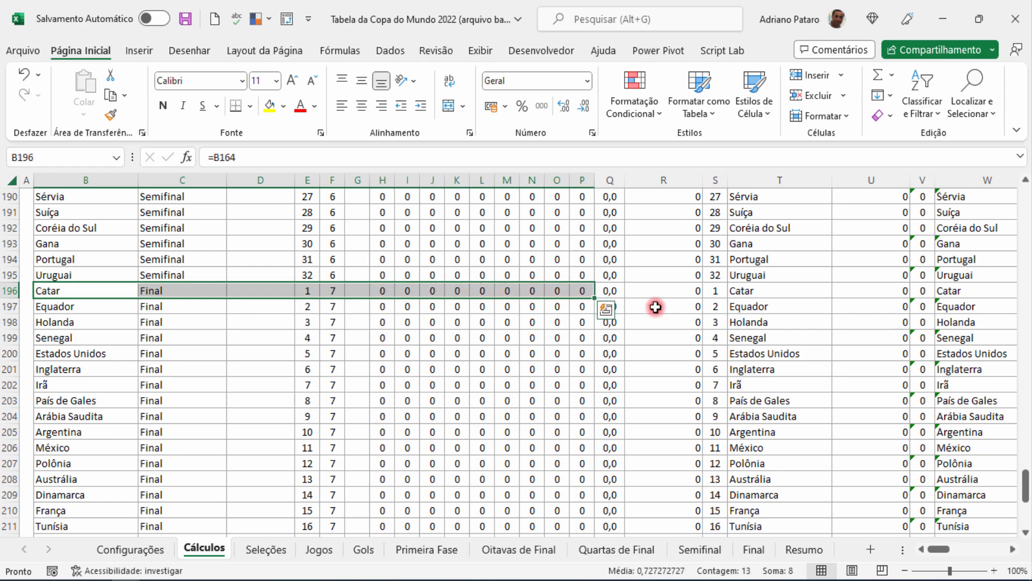
left_click_drag(1027, 486, 1027, 199)
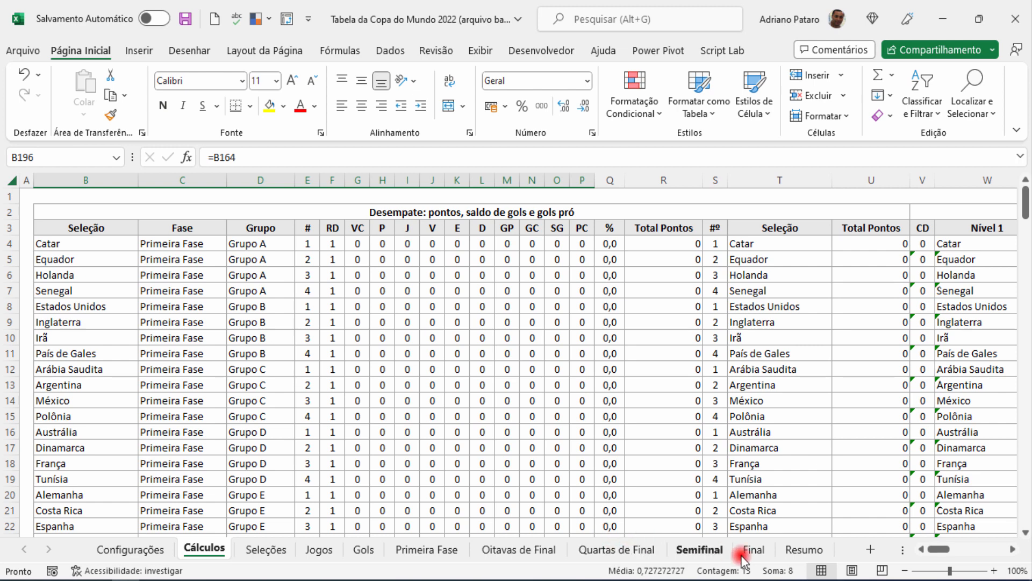
Step: Copy the PROCV formula text from M6 on the Resumo sheet into BK4 of the Cartões table on the Cálculos sheet
left_click(802, 548)
left_click_drag(469, 156, 199, 154)
key("ctrl+c")
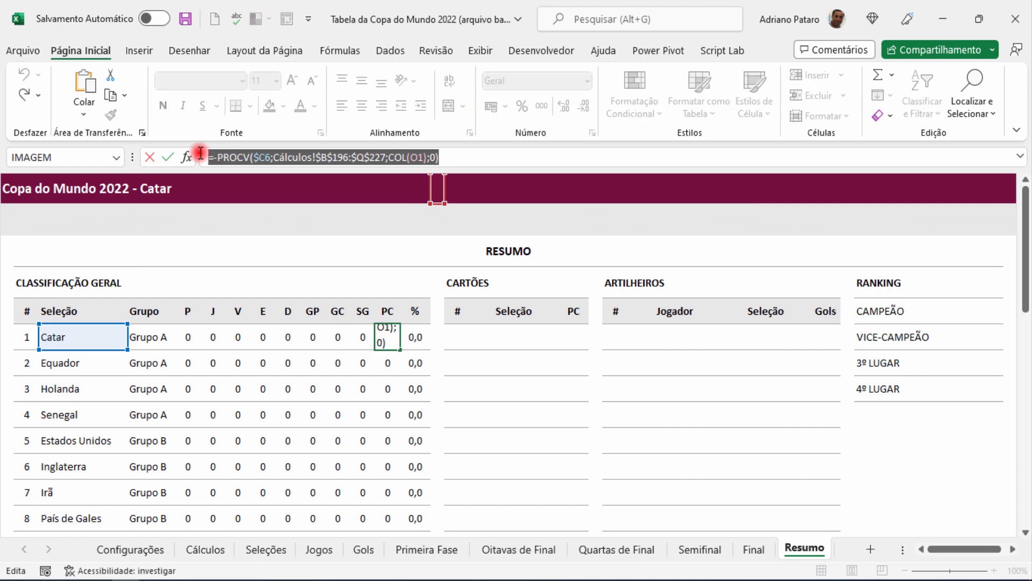
key("Escape")
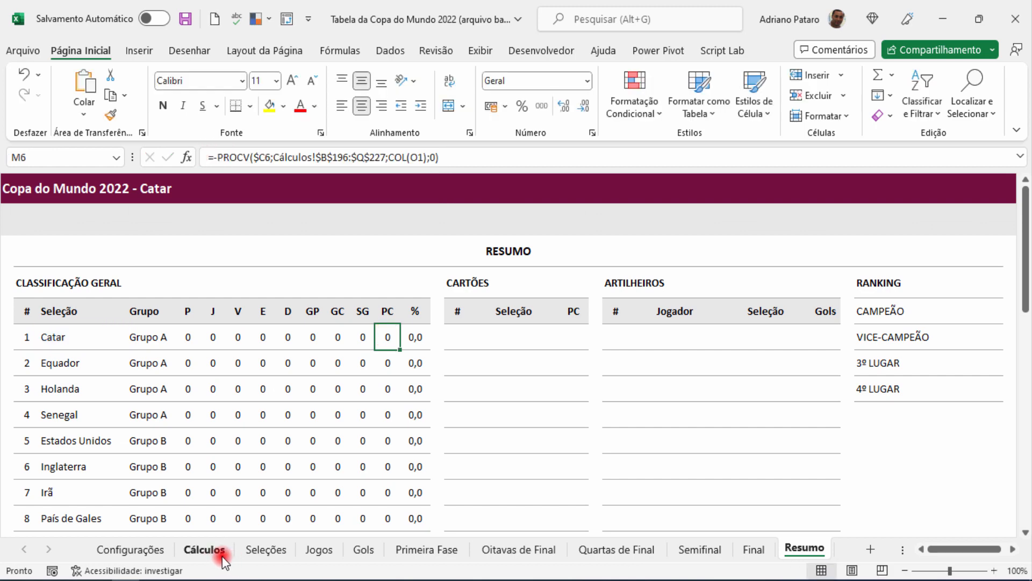
left_click(222, 556)
left_click_drag(942, 556, 1014, 555)
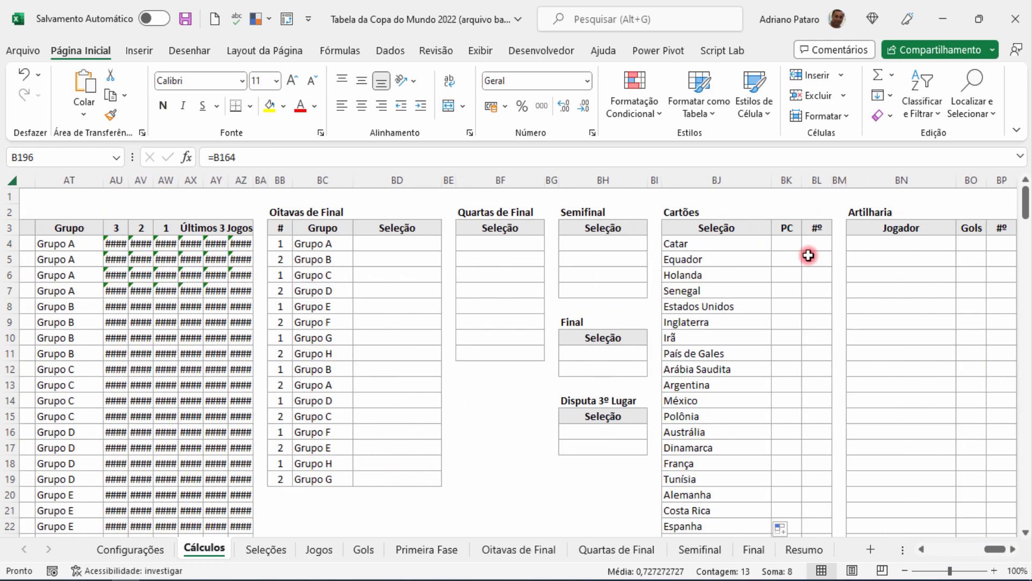
left_click(795, 243)
left_click(502, 158)
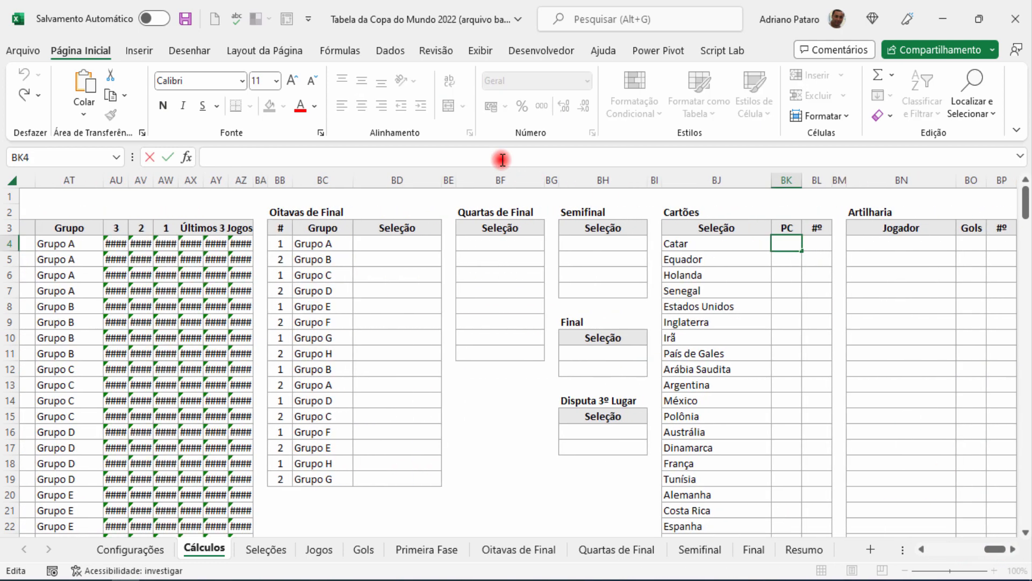
key("ctrl+v")
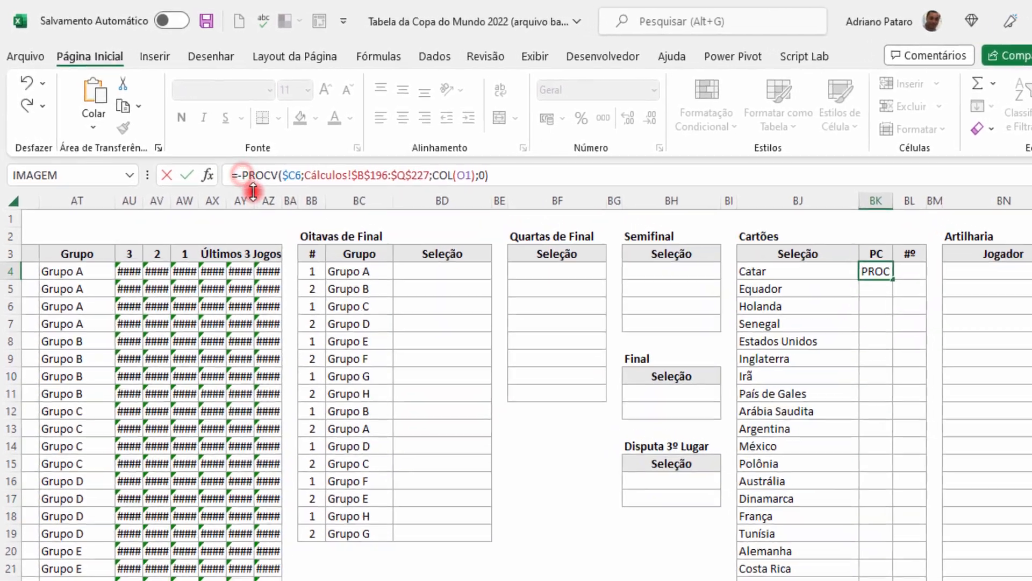
Step: Remove the minus sign before PROCV in the BK4 formula and replace the lookup value $C6 with BJ4
left_click(242, 175)
key("BackSpace")
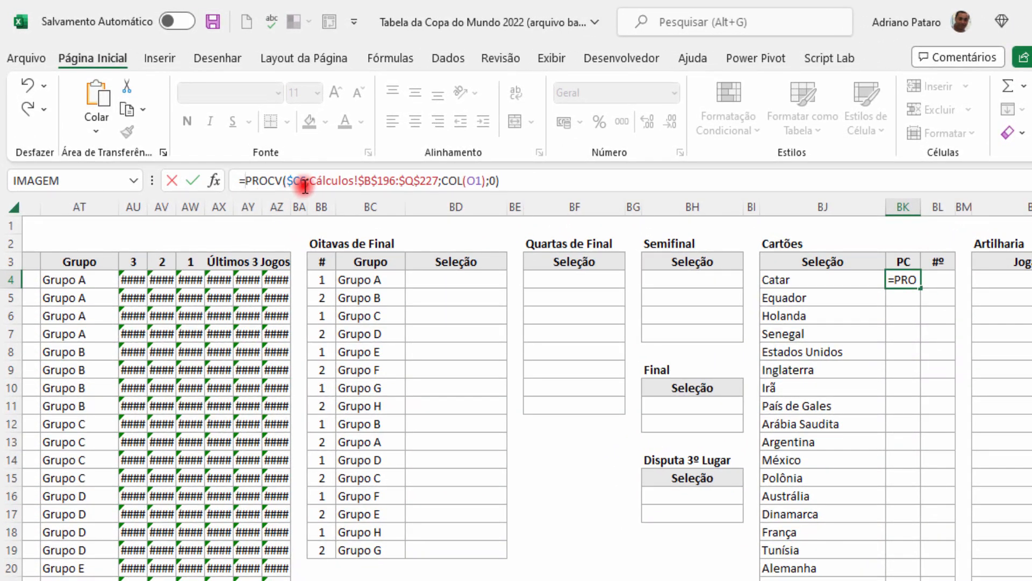
left_click(305, 183)
key("BackSpace")
key("BackSpace")
key("BackSpace")
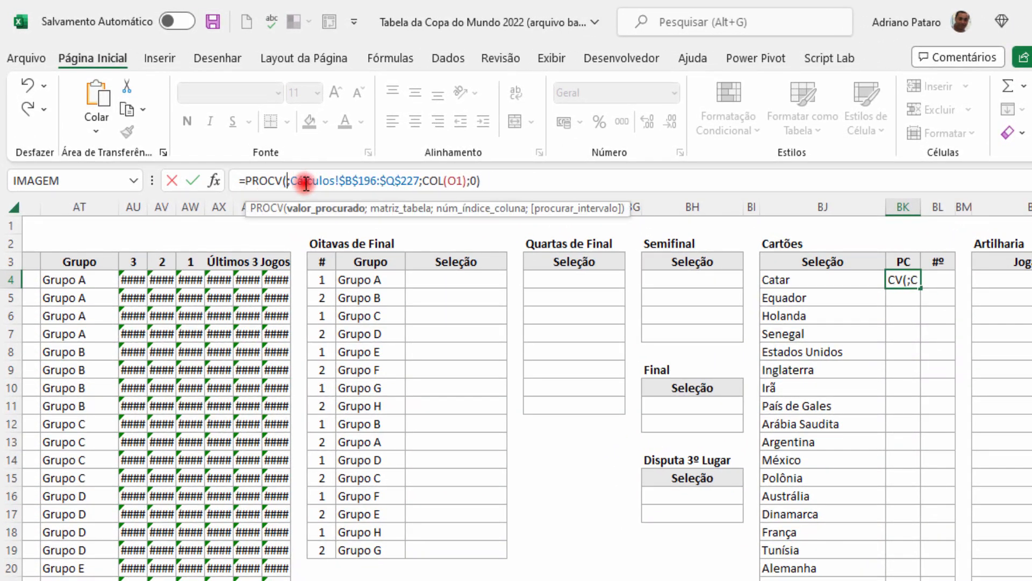
left_click(785, 279)
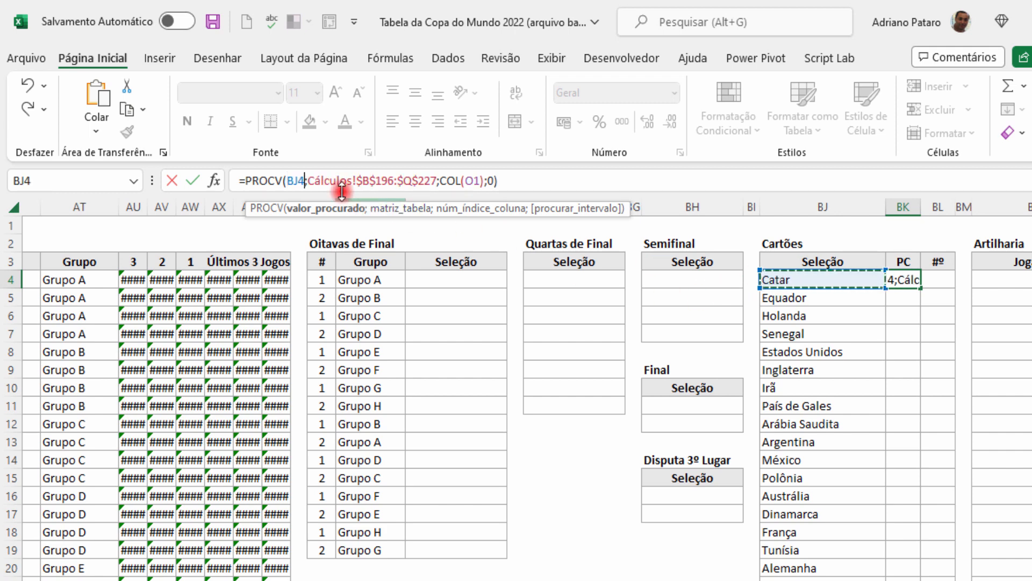
Step: Replace the COL(O1) column index in the BK4 formula with 15 and confirm the formula
left_click(485, 181)
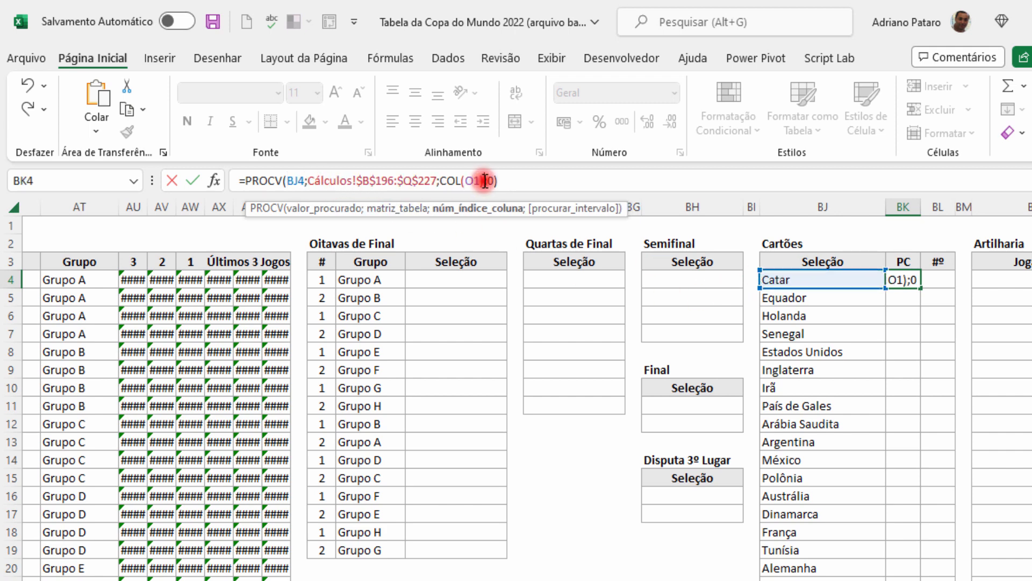
key("BackSpace")
key("BackSpace")
key("BackSpace")
key("BackSpace")
key("BackSpace")
key("BackSpace")
key("BackSpace")
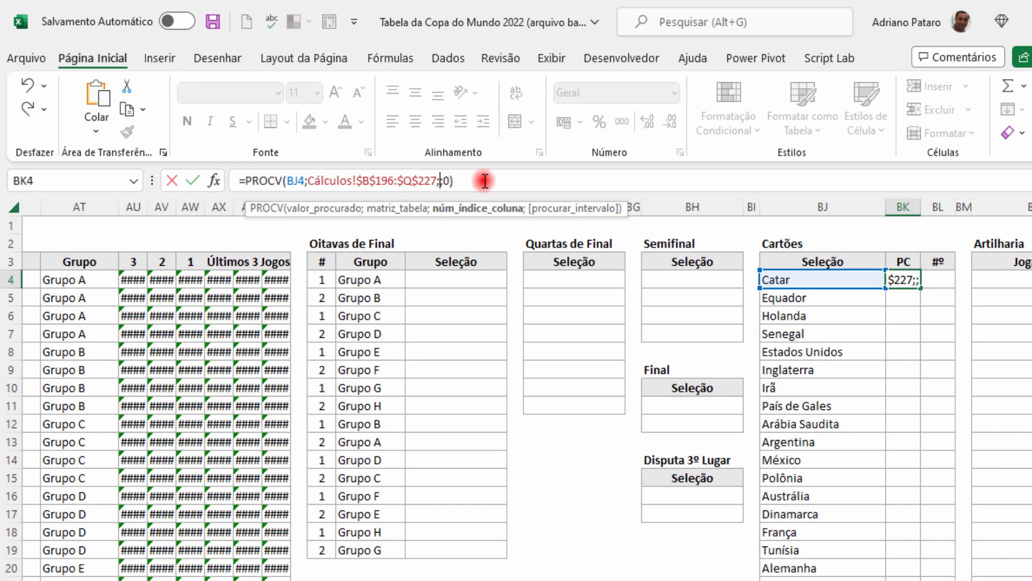
type("15")
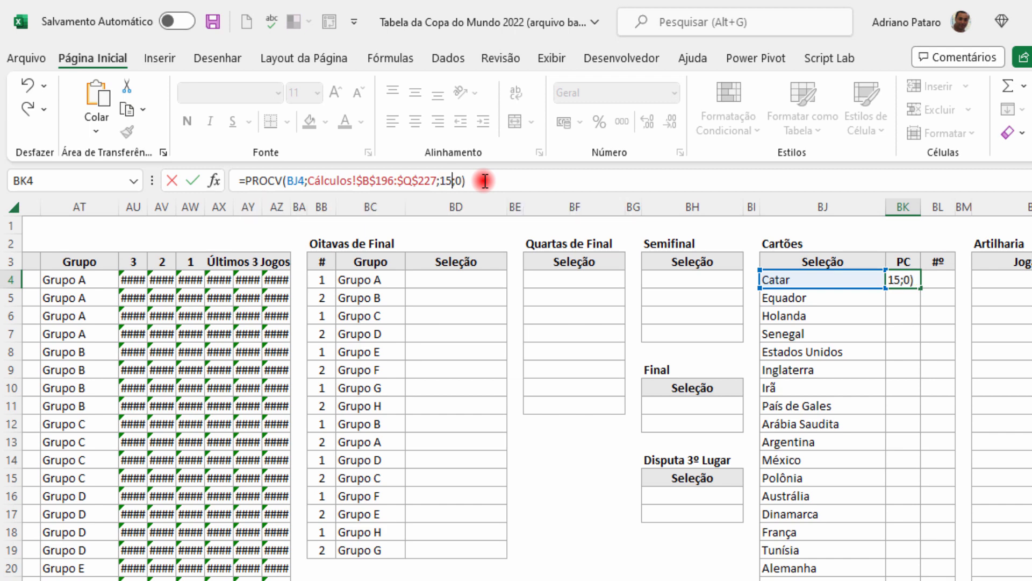
key("Return")
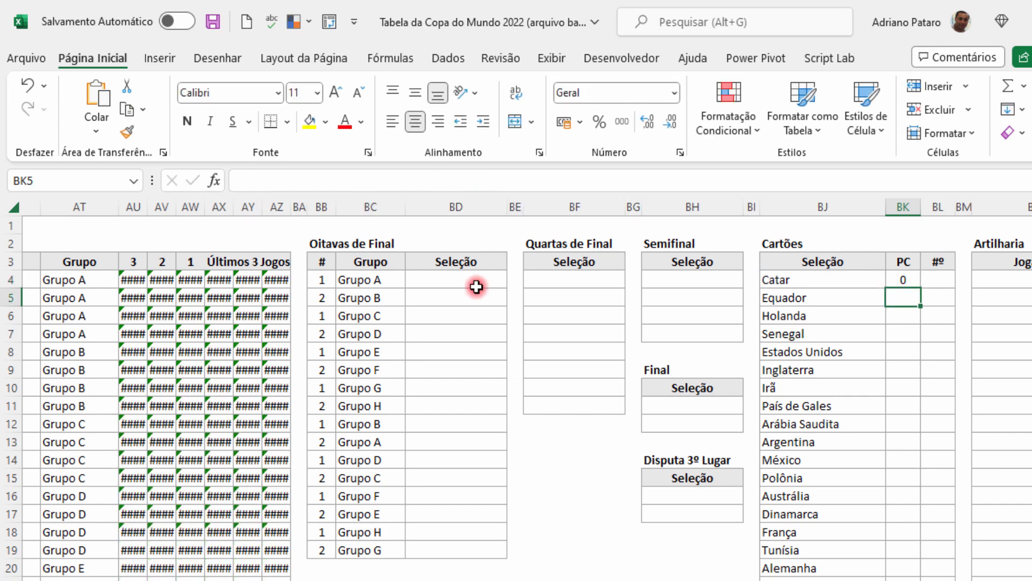
Step: Fill the BK4 formula down the PC column of the Cartões table to row 35, then select BL4
left_click(914, 280)
double_click(921, 290)
left_click_drag(920, 290, 908, 577)
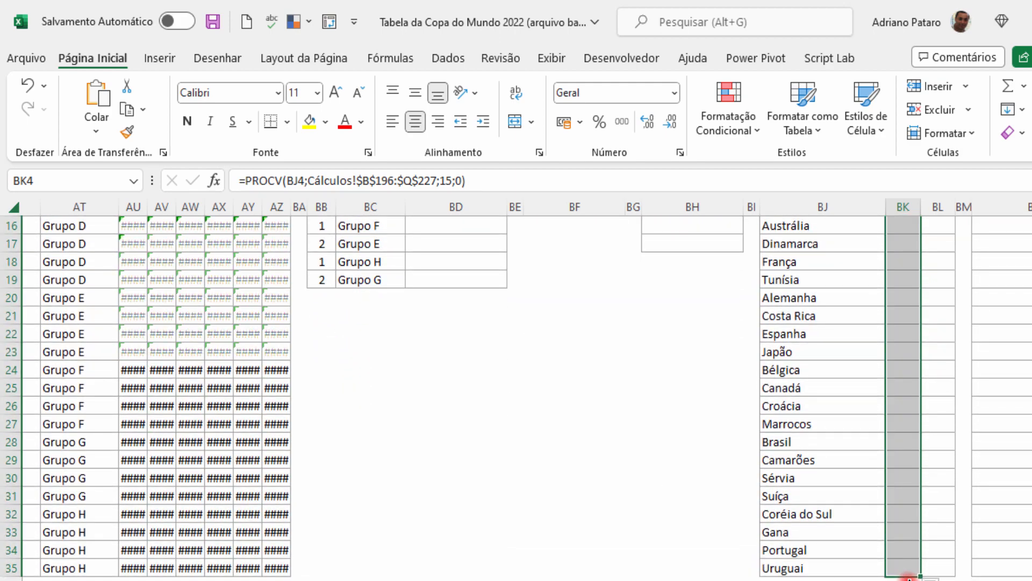
scroll(935, 333, "up", 5)
left_click(941, 282)
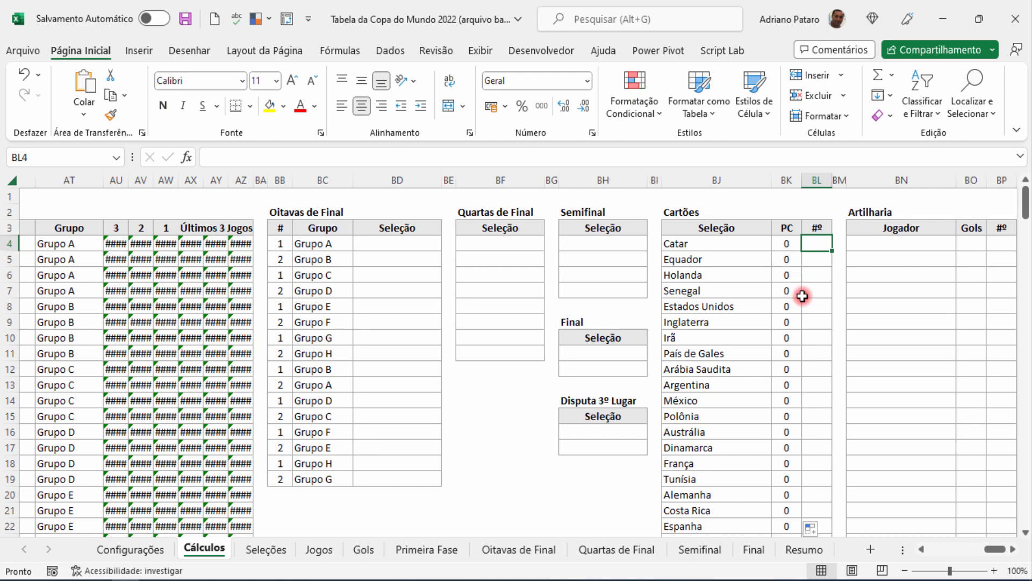
Step: Copy the ORDEM.EQ ranking formula text from S4 on the Cálculos sheet into BL4 of the Cartões table
left_click_drag(996, 548, 932, 555)
left_click(715, 245)
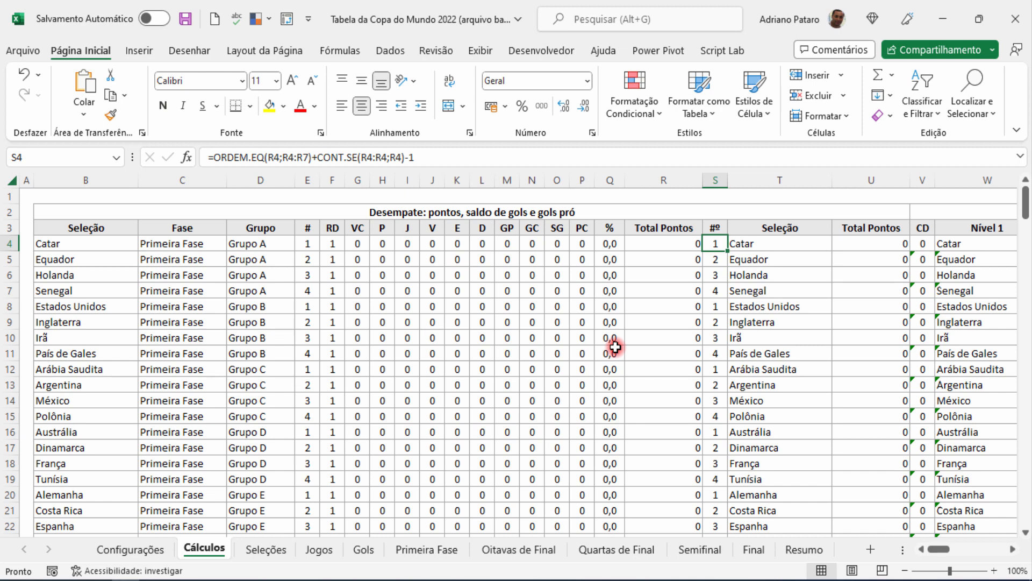
left_click_drag(419, 157, 199, 160)
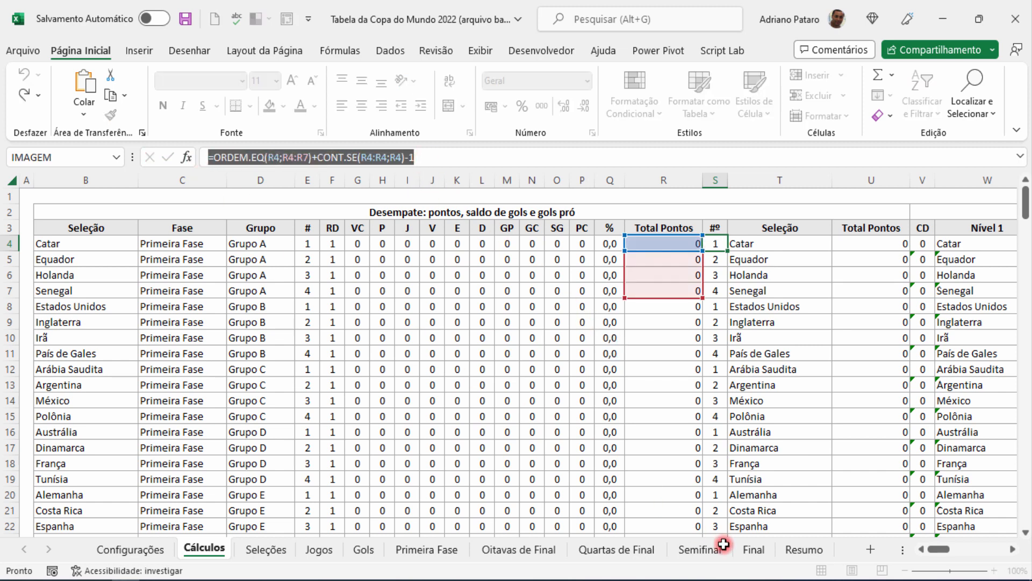
key("Escape")
left_click_drag(950, 549, 998, 549)
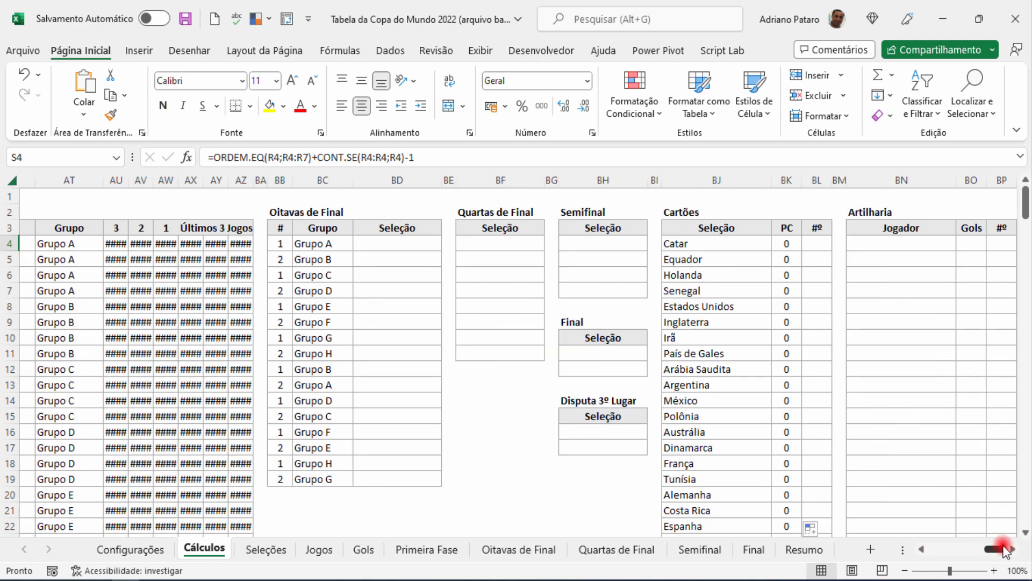
left_click(819, 244)
left_click(606, 158)
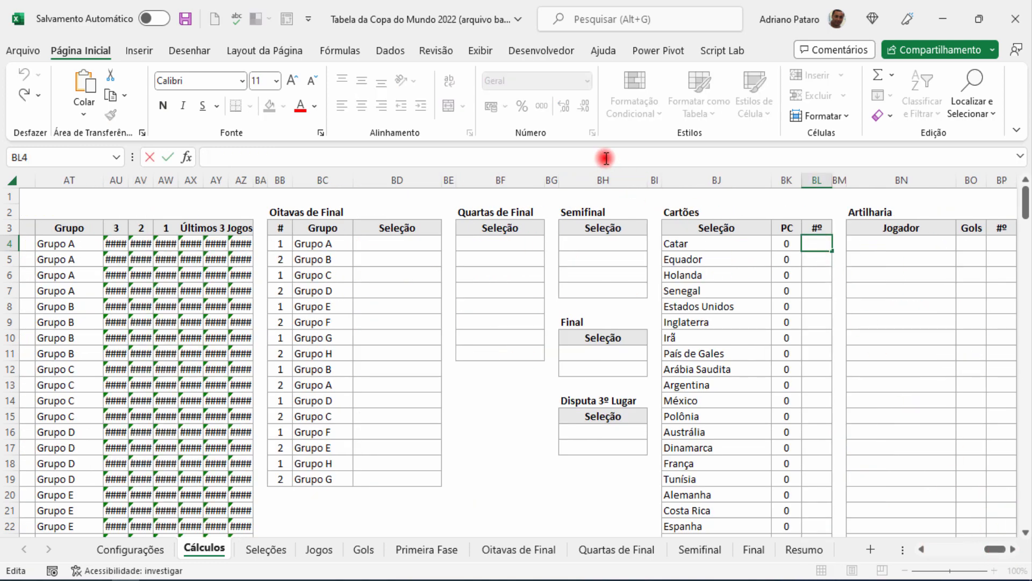
key("ctrl+v")
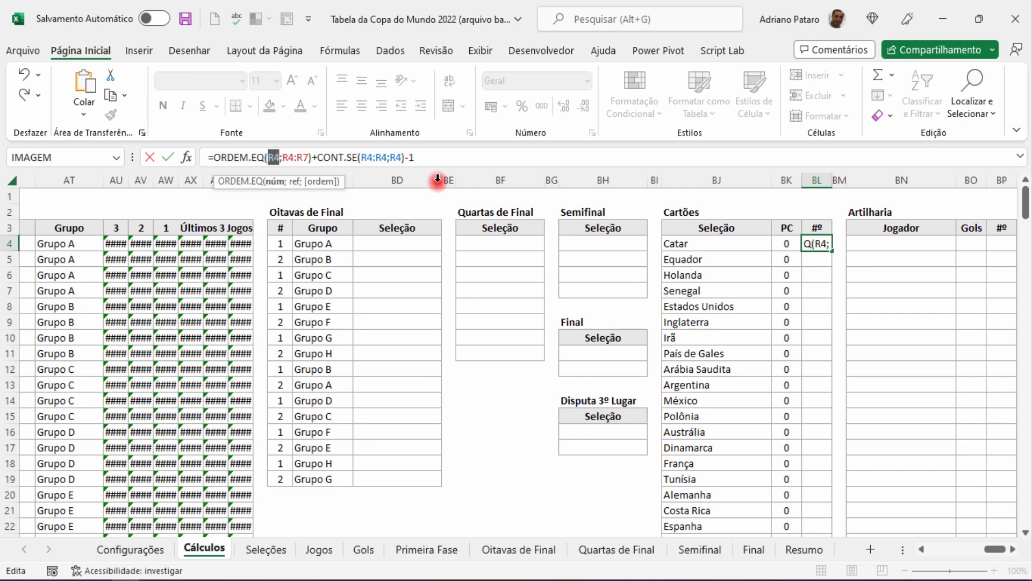
Step: Change the ORDEM.EQ arguments in the BL4 formula to BK4 and the absolute range $BK$4:$BK$35
left_click(785, 245)
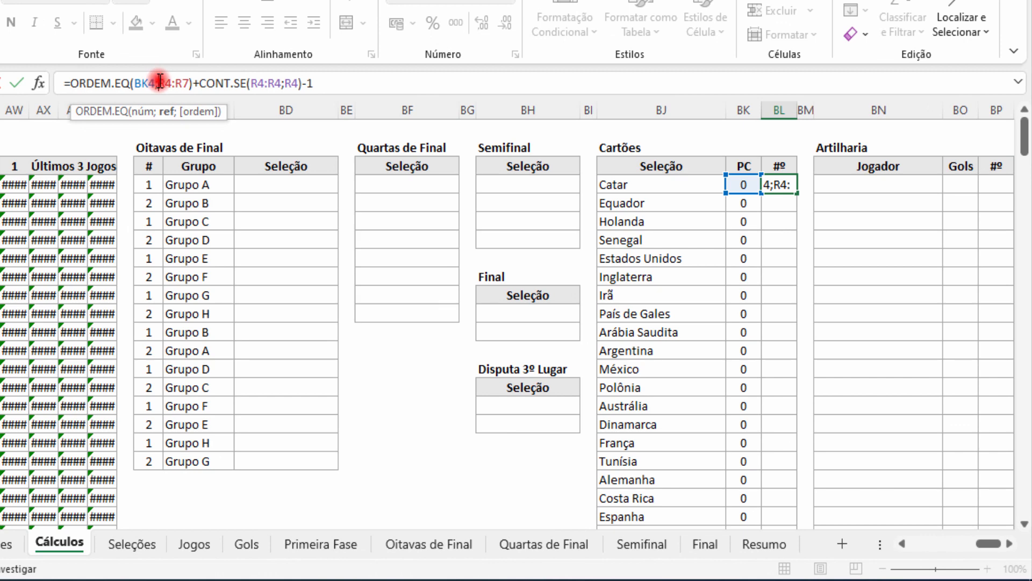
left_click_drag(162, 83, 183, 81)
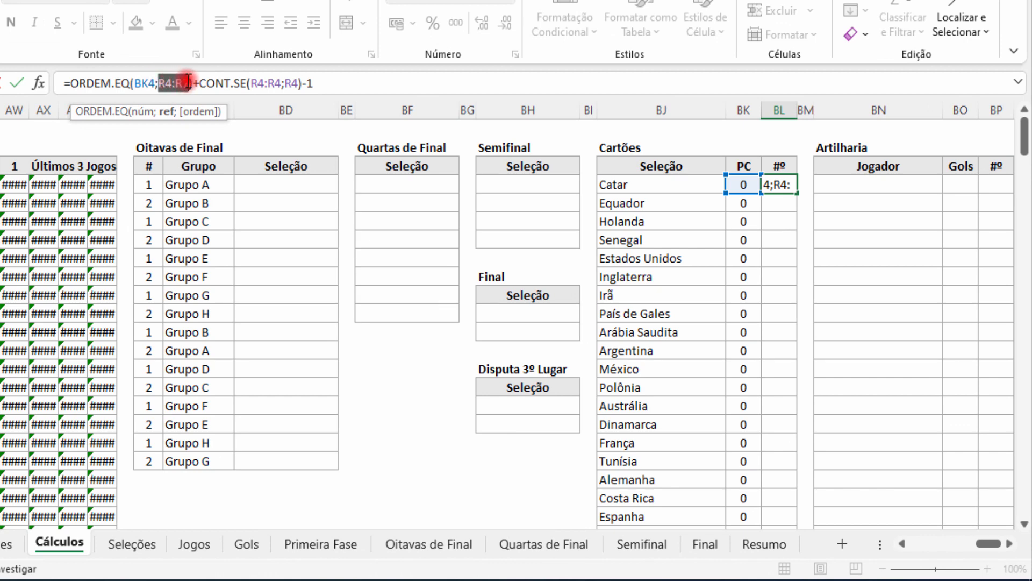
left_click_drag(744, 185, 744, 498)
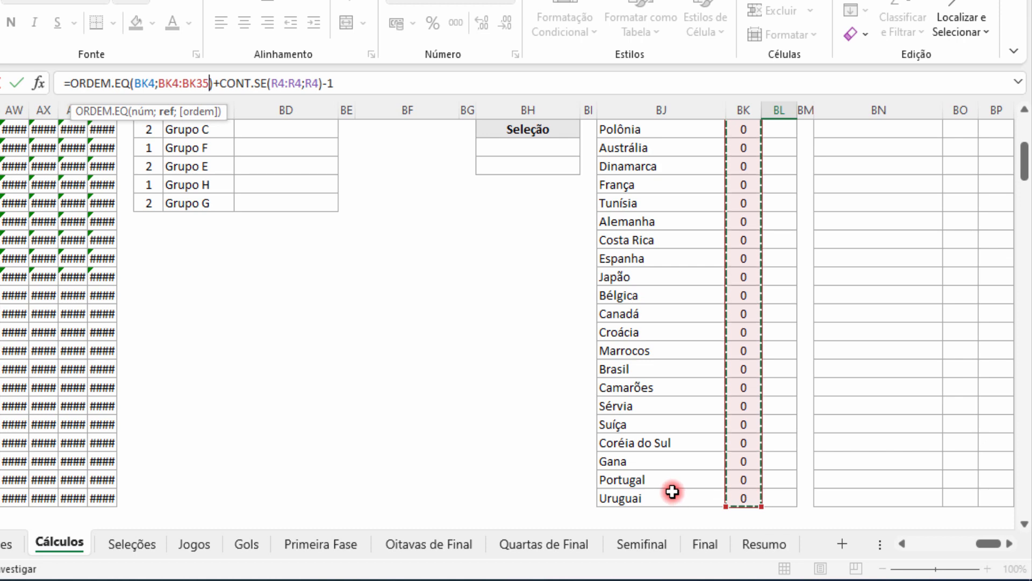
scroll(334, 311, "up", 5)
key("F4")
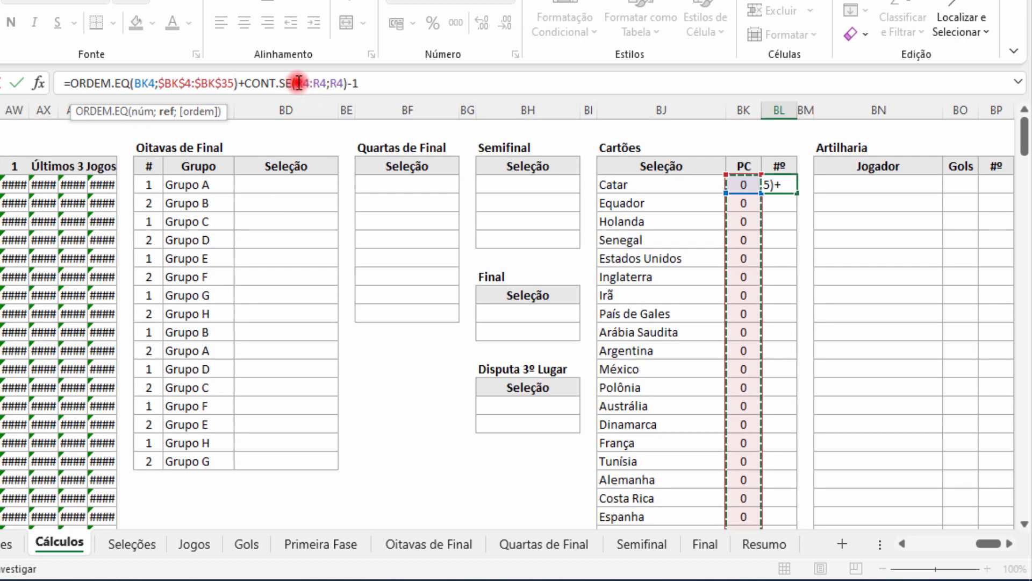
Step: Replace the CONT.SE arguments in the BL4 formula with the range $BK$4:BK4 and criterion BK4, and confirm the formula
left_click_drag(297, 83, 326, 83)
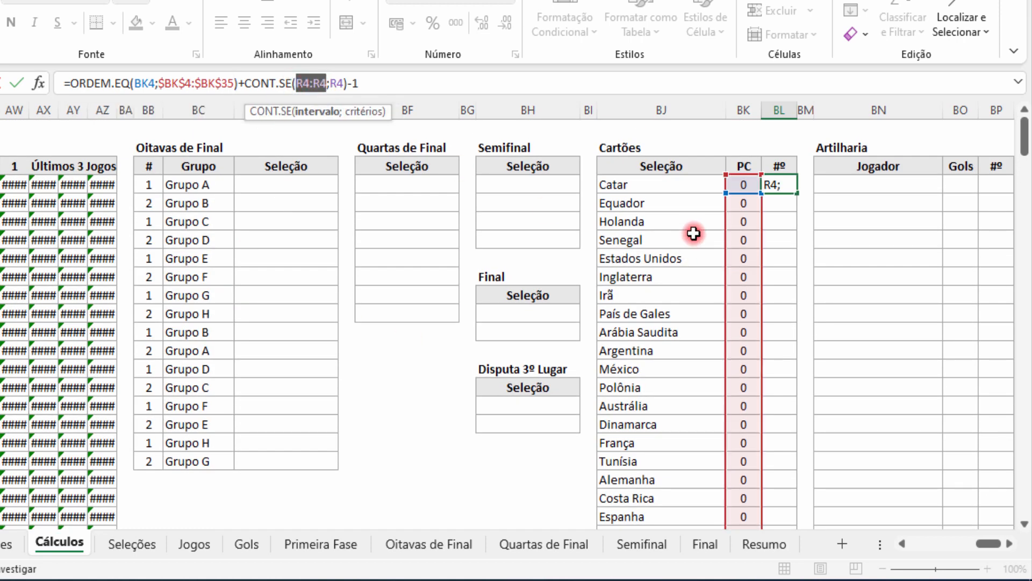
left_click(744, 185)
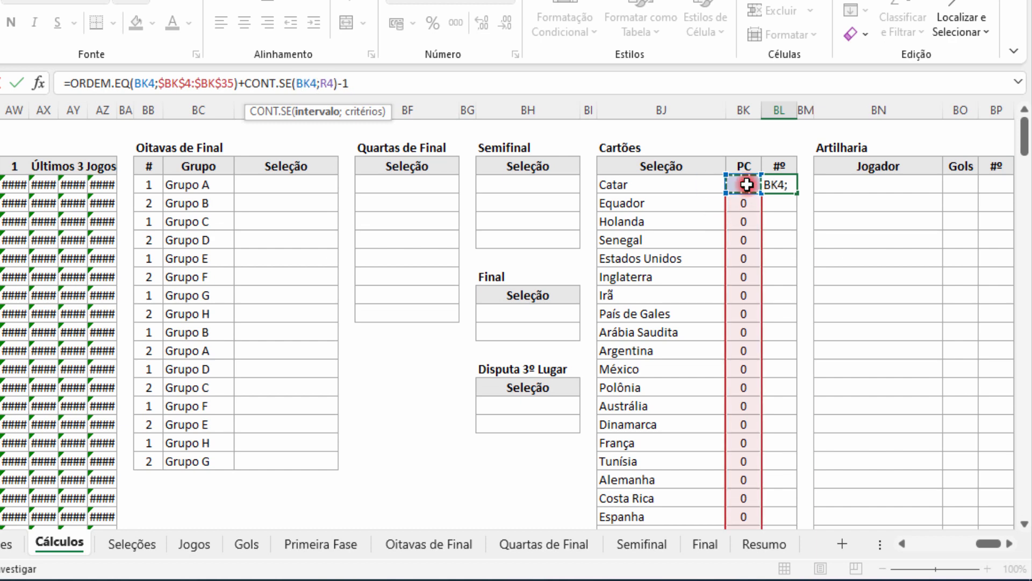
key("F8")
left_click_drag(341, 84, 299, 83)
key("F4")
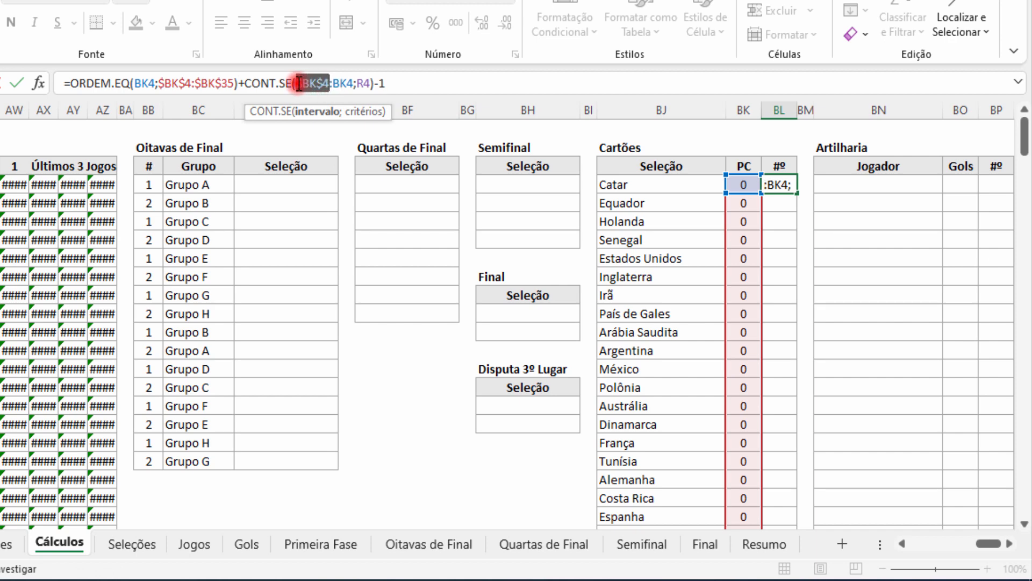
left_click(359, 83)
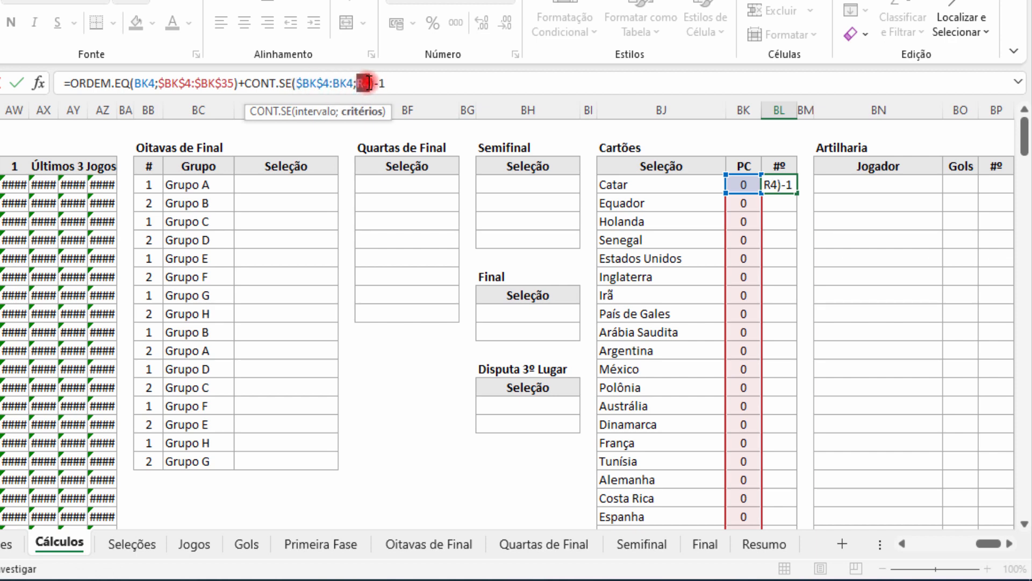
left_click_drag(356, 84, 371, 83)
left_click(740, 188)
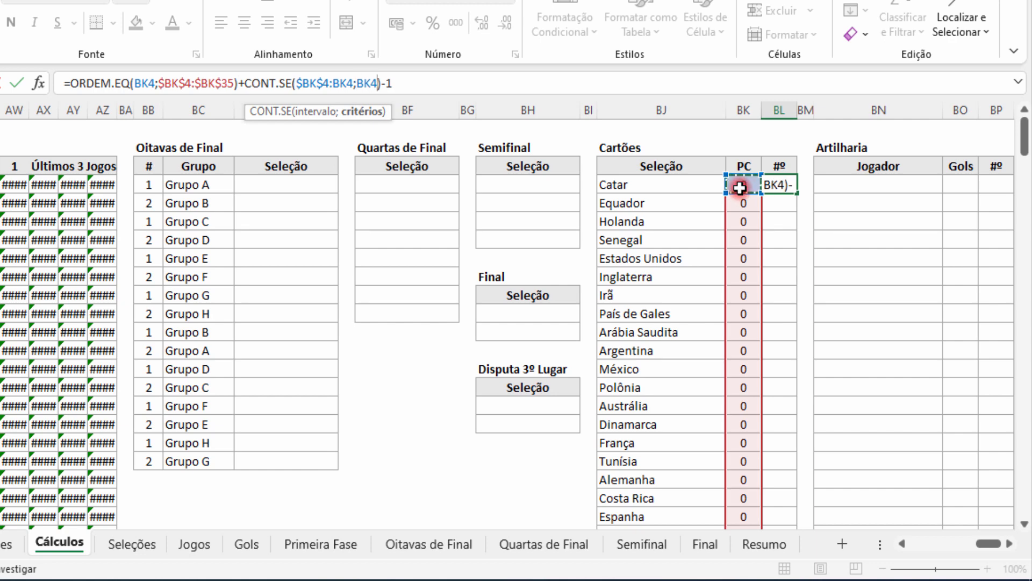
key("Return")
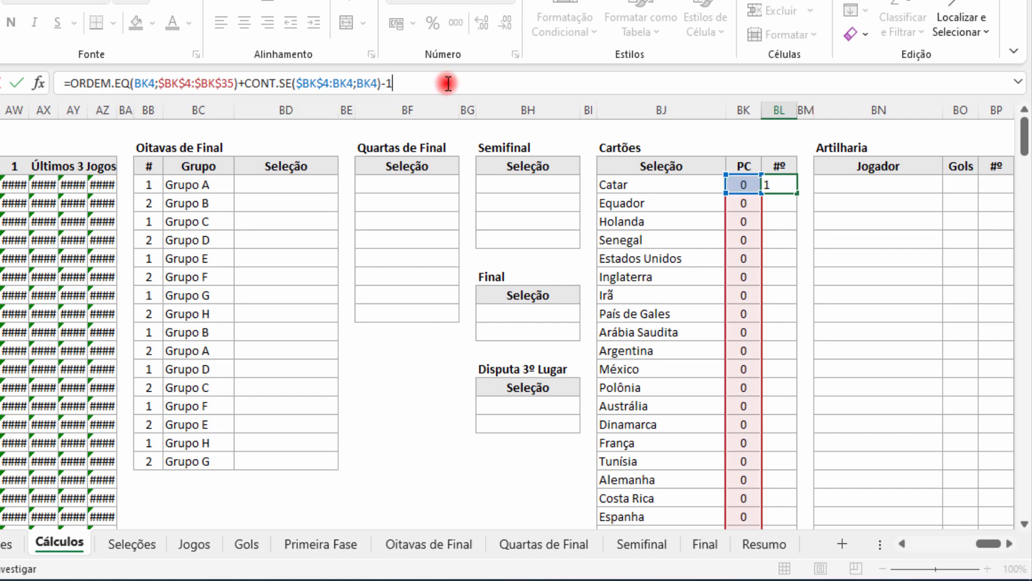
key("Return")
Step: Fill the BL4 ranking formula down the #º column of the Cartões table to row 35
left_click(776, 186)
left_click_drag(797, 195, 779, 496)
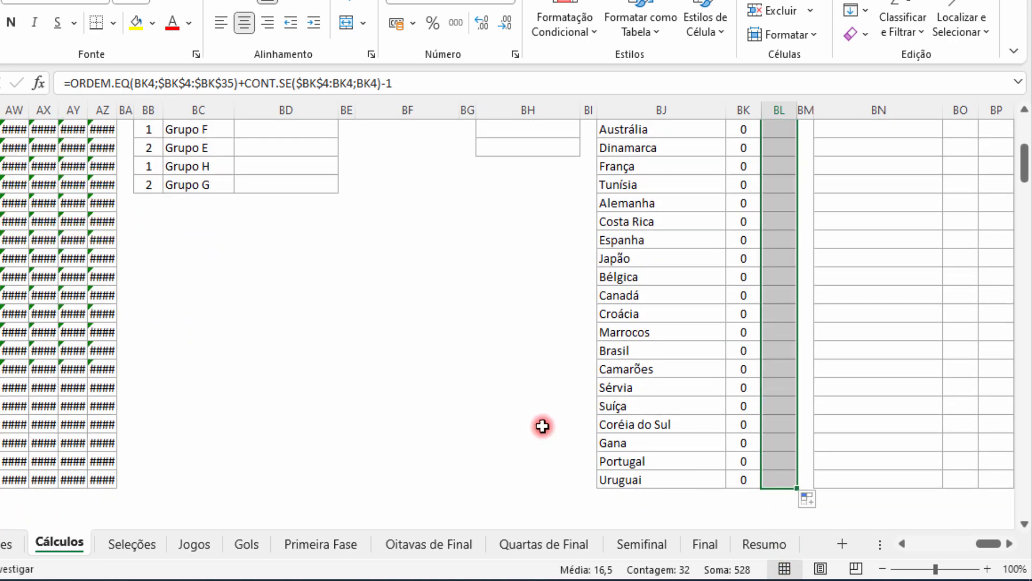
scroll(552, 470, "up", 5)
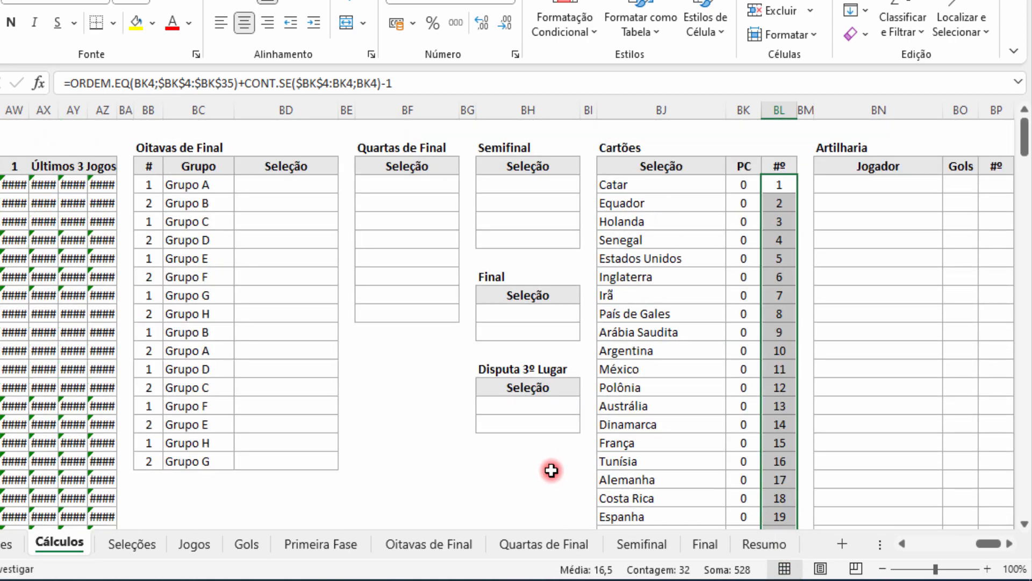
left_click(785, 188)
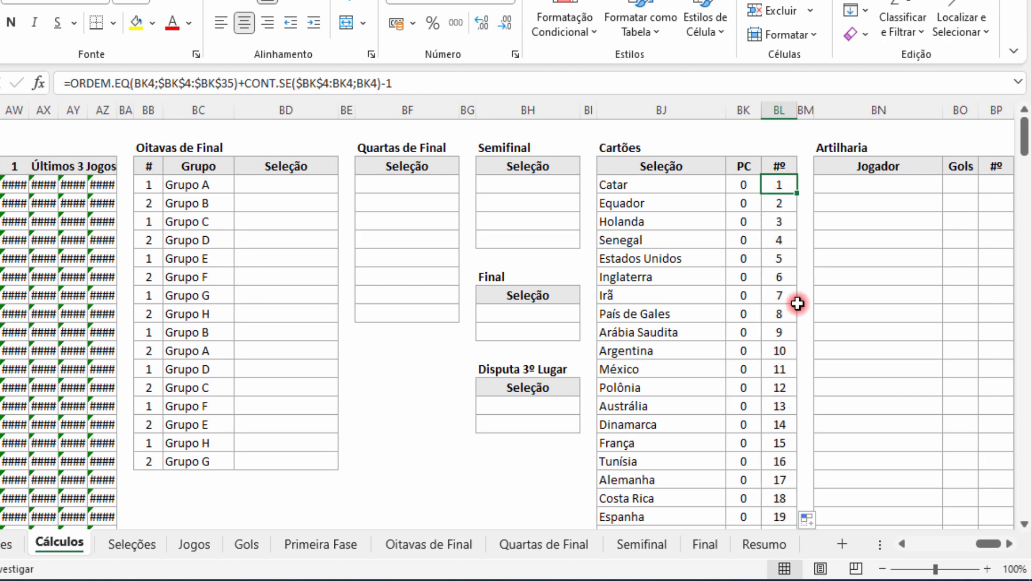
Step: Compare the Cartões ranking on the Cálculos sheet with the empty cards table and the Classificação Geral numbering on the Resumo sheet
left_click(764, 543)
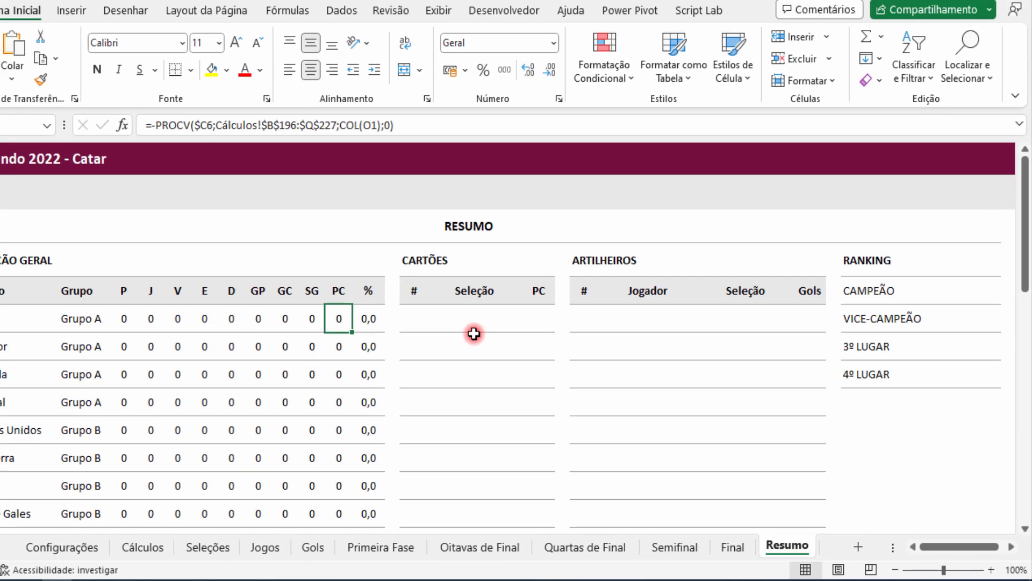
left_click(428, 304)
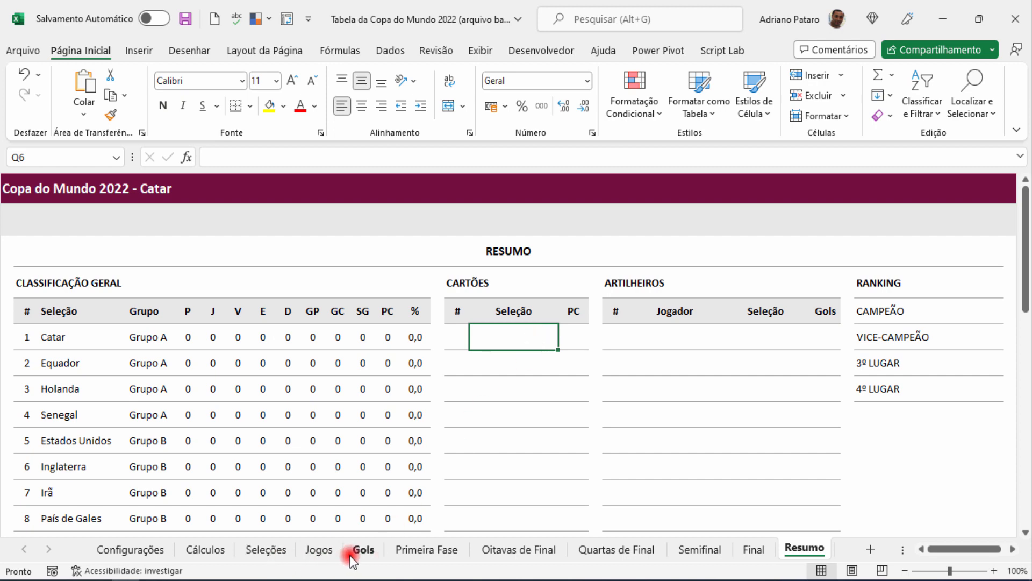
left_click(205, 549)
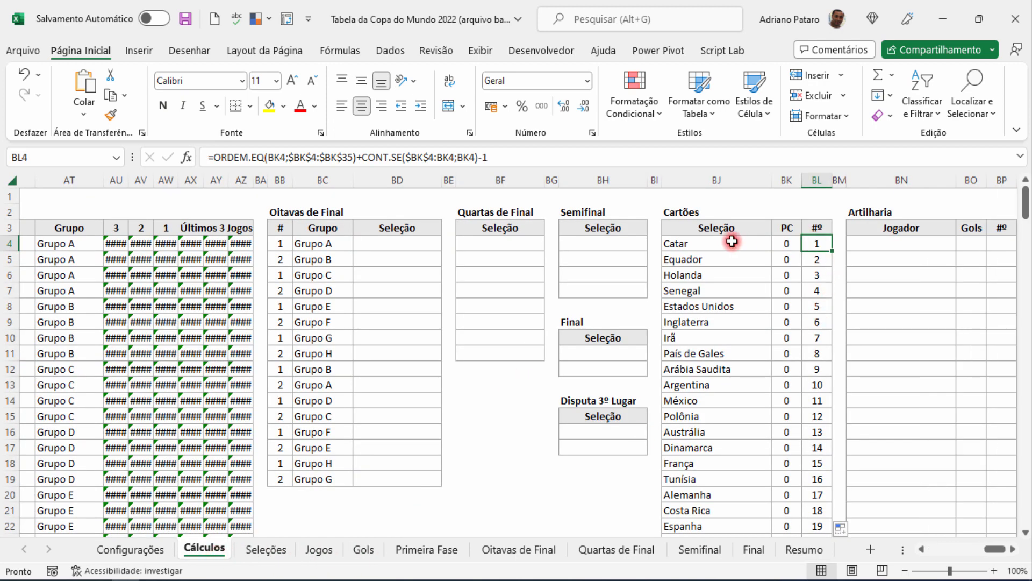
key("Down")
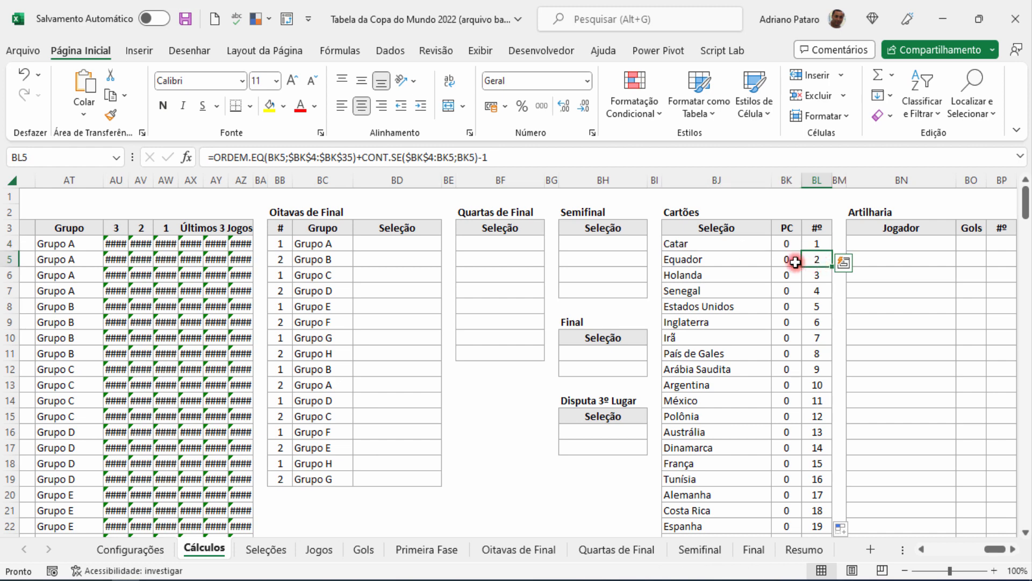
left_click_drag(795, 262, 719, 262)
mouse_move(818, 277)
left_mouse_down()
mouse_move(744, 282)
mouse_move(818, 249)
mouse_move(806, 272)
left_mouse_up()
left_click(804, 548)
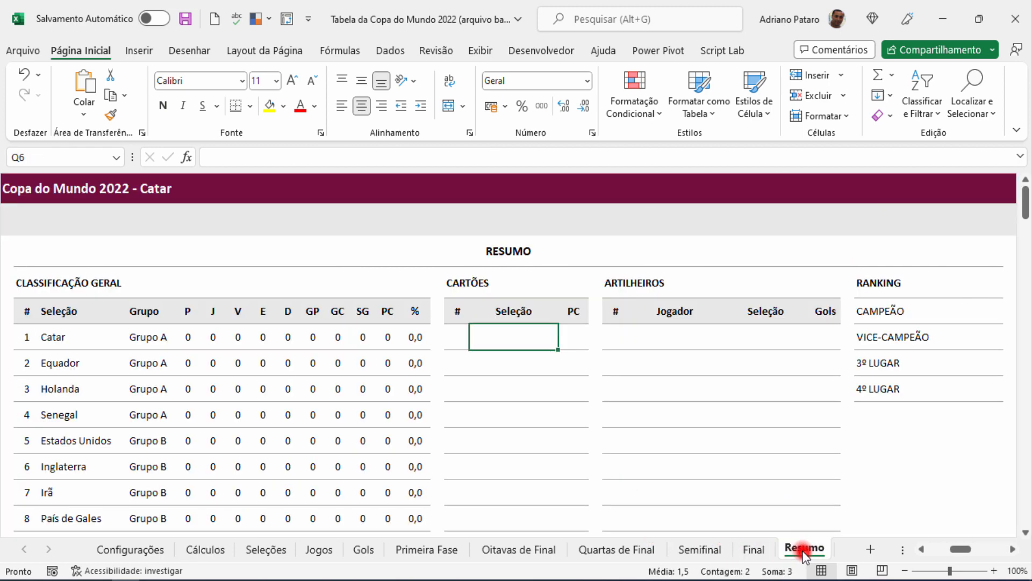
left_click(24, 337)
scroll(37, 406, "down", 10)
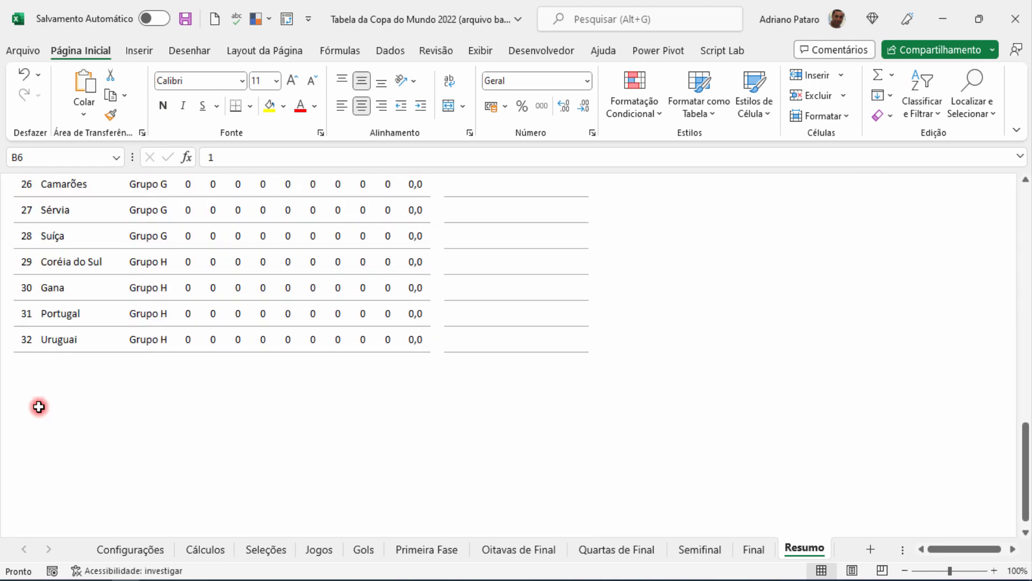
scroll(39, 407, "up", 10)
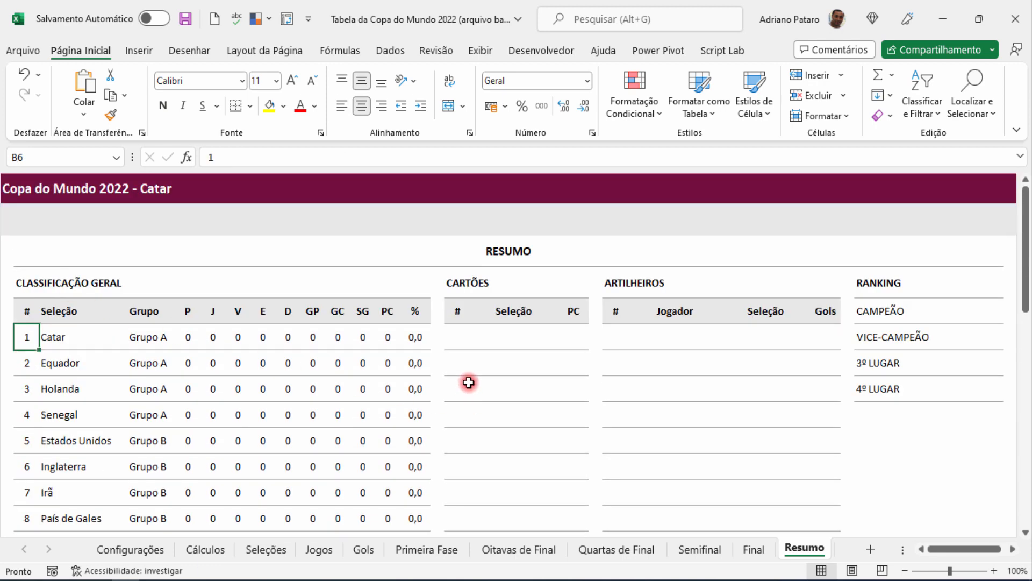
Step: Enter the formula =LIN(A1) in Q6, the first Seleção cell of the Cartões table on the Resumo sheet
left_click(511, 337)
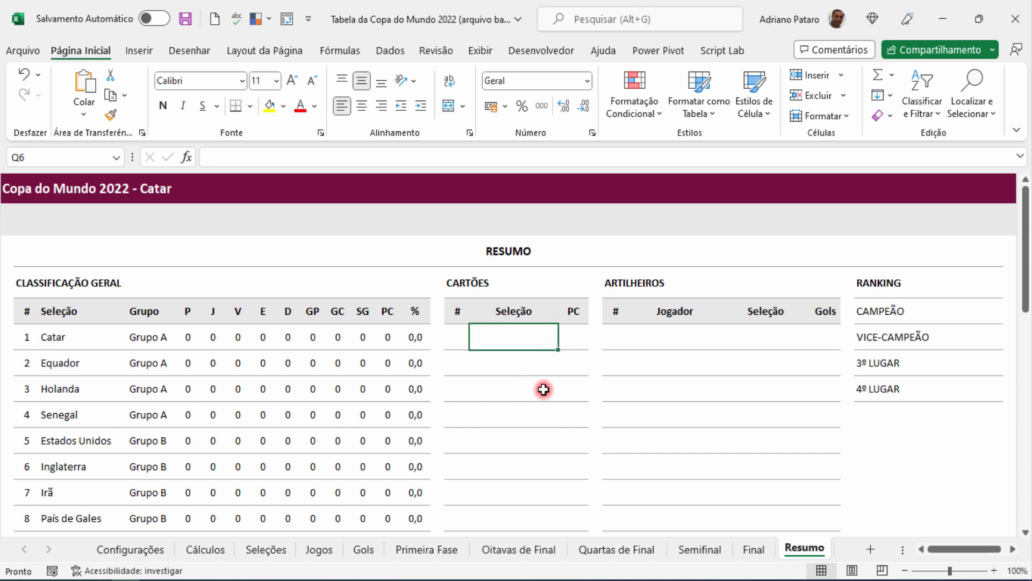
type("=LIN")
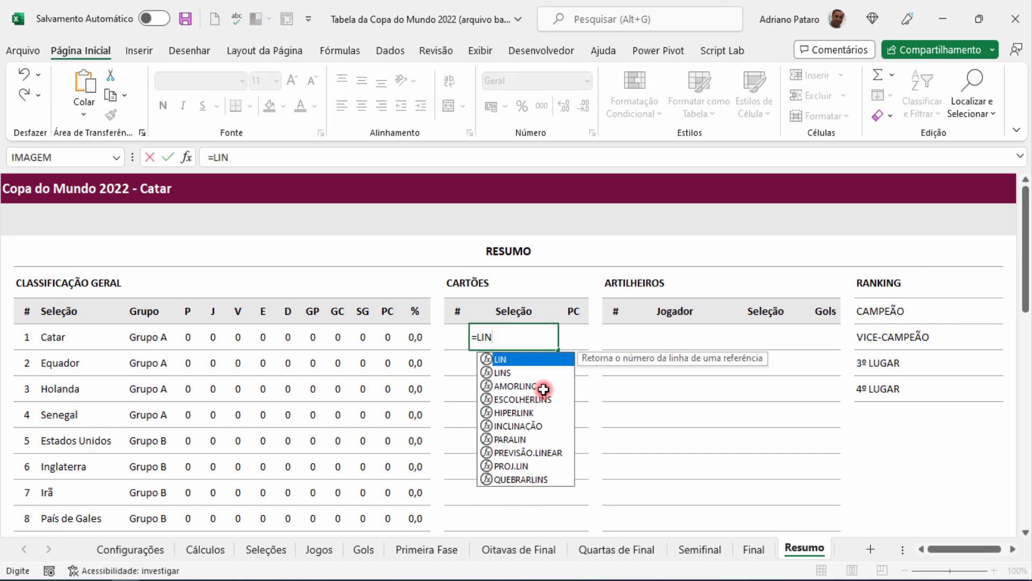
type("(")
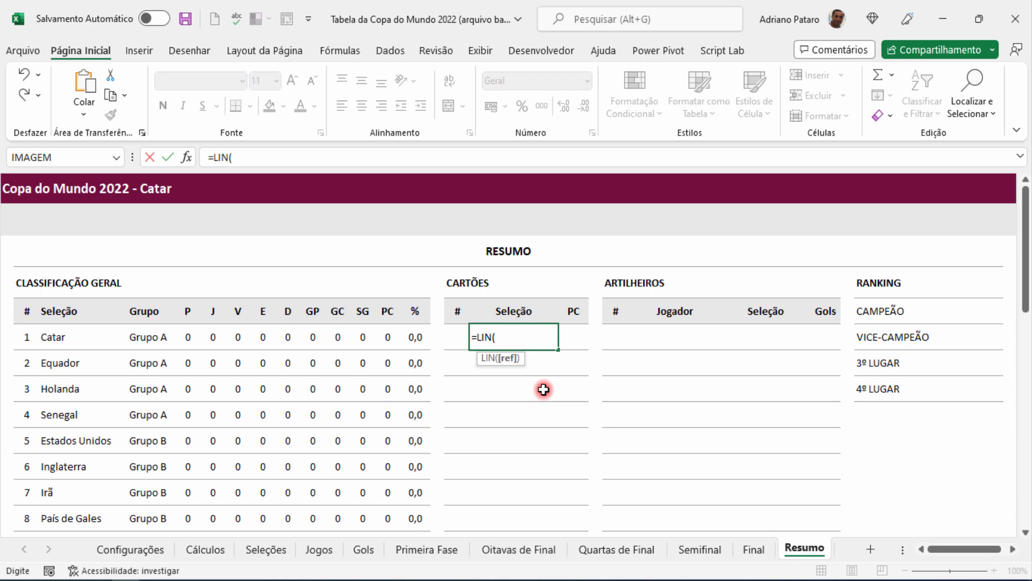
type("A1")
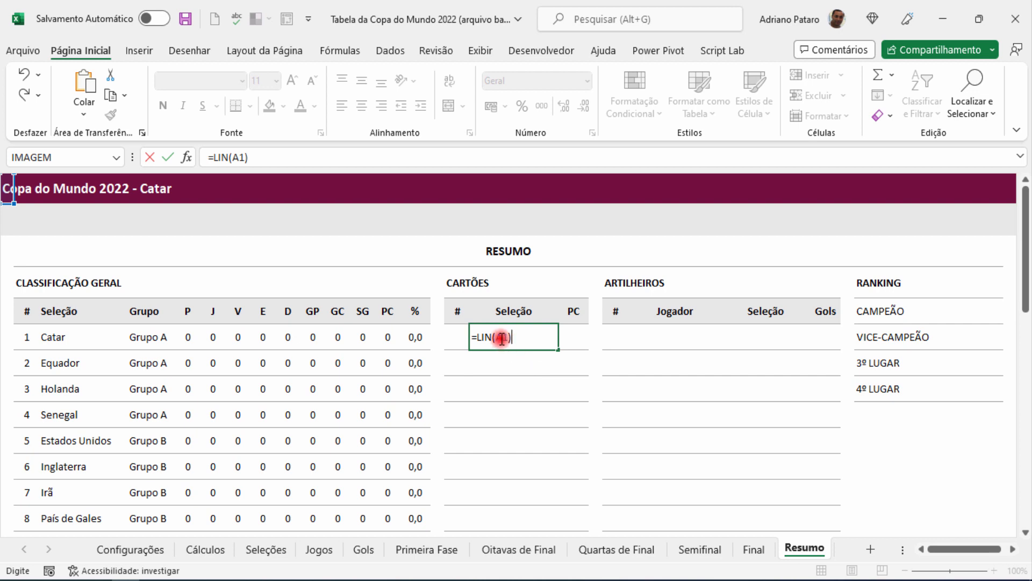
left_click_drag(497, 338, 504, 338)
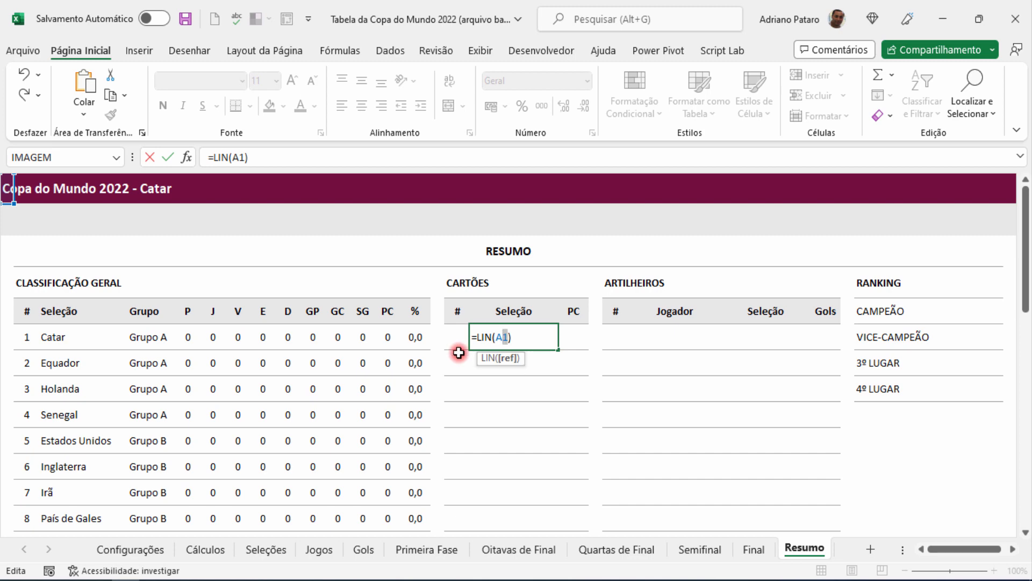
left_click(353, 157)
key("Return")
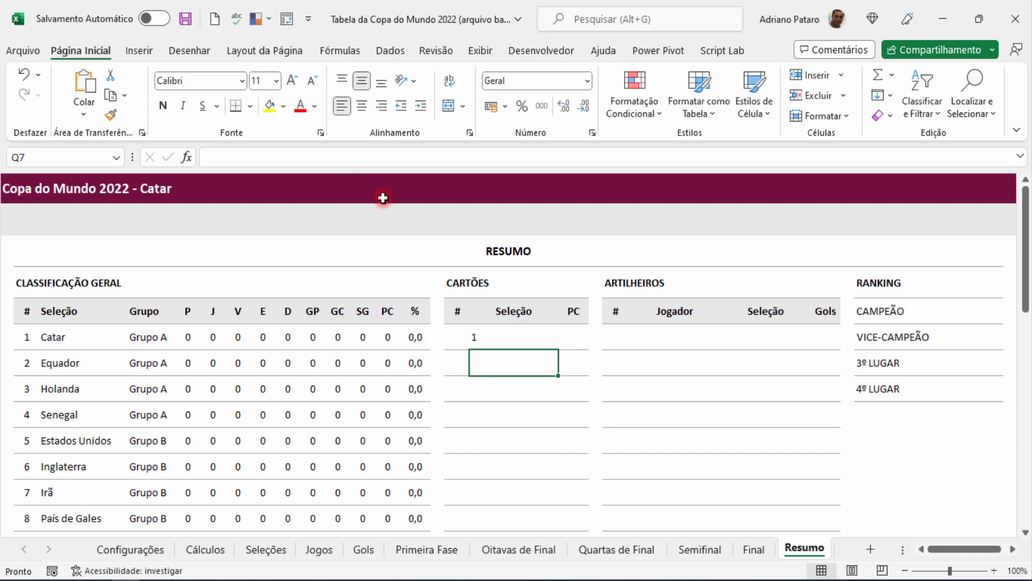
Step: Fill the =LIN(A1) formula from Q6 down the Seleção column of the Cartões table to its last row, level with Uruguai
left_click(487, 344)
left_click_drag(560, 350, 677, 483)
scroll(645, 430, "down", 2)
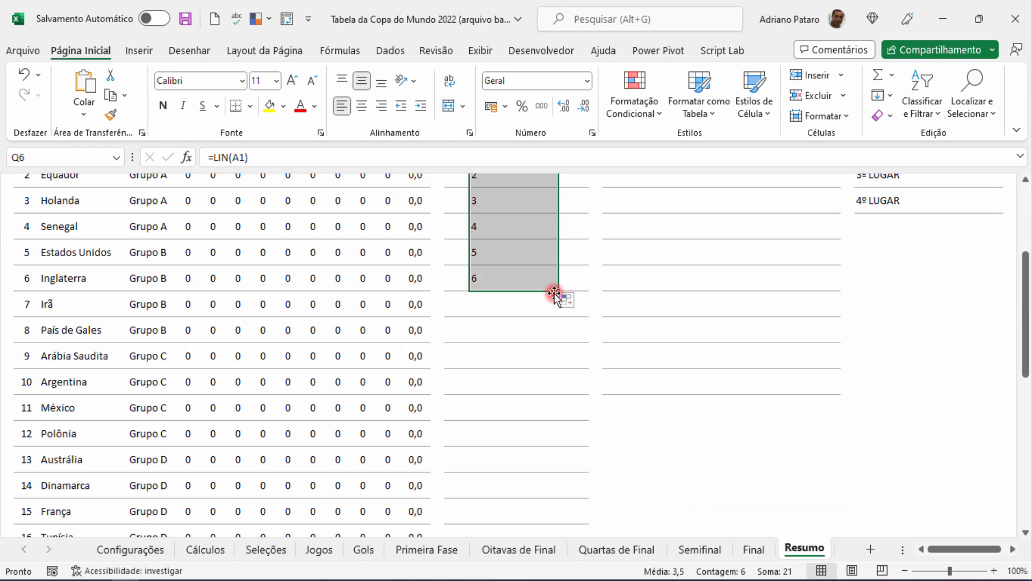
mouse_move(559, 294)
left_mouse_down()
mouse_move(554, 490)
mouse_move(532, 504)
mouse_move(527, 463)
mouse_move(557, 467)
mouse_move(546, 456)
left_mouse_up()
scroll(556, 373, "down", 4)
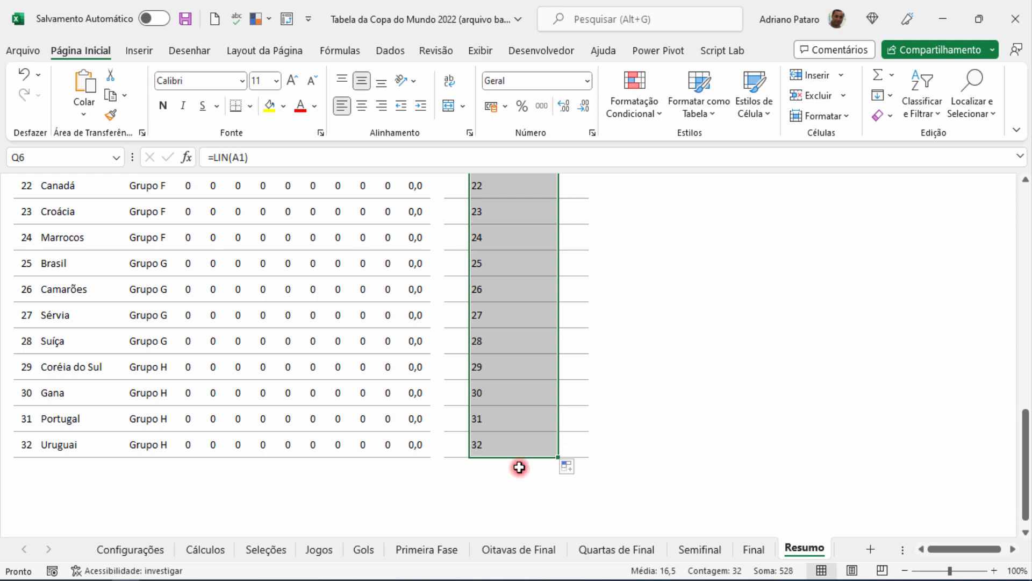
Step: Review the team, PC and #º columns of the Cartões table on the Cálculos sheet, and return to the Resumo cards table
left_click(205, 549)
left_click_drag(817, 242, 710, 367)
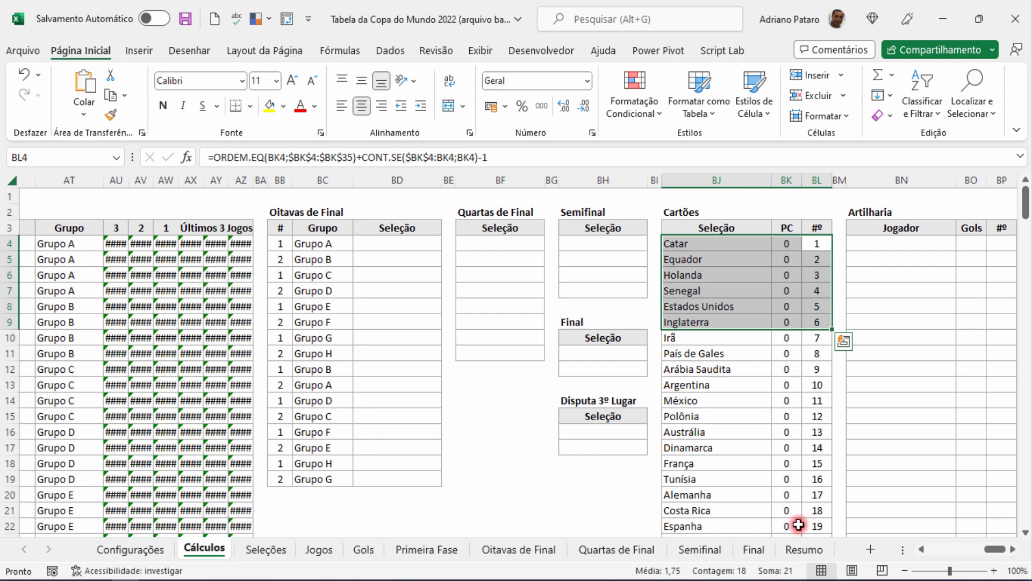
left_click(804, 548)
scroll(597, 404, "up", 5)
scroll(597, 404, "up", 2)
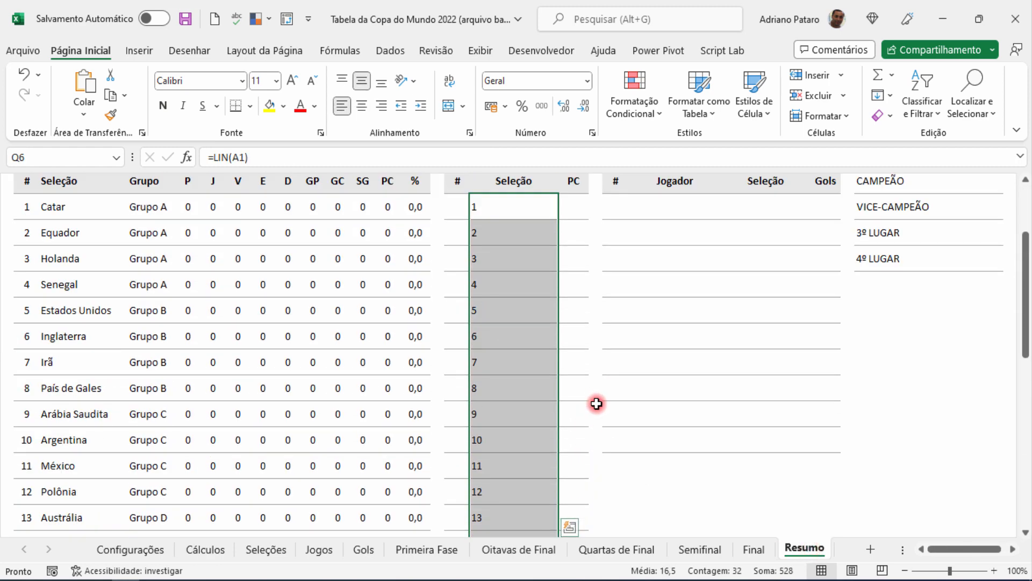
Step: Clear the Seleção column of the Cartões table on the Resumo sheet and start an ÍNDICE function with its arguments dialog in Q6
key("Delete")
scroll(591, 398, "up", 2)
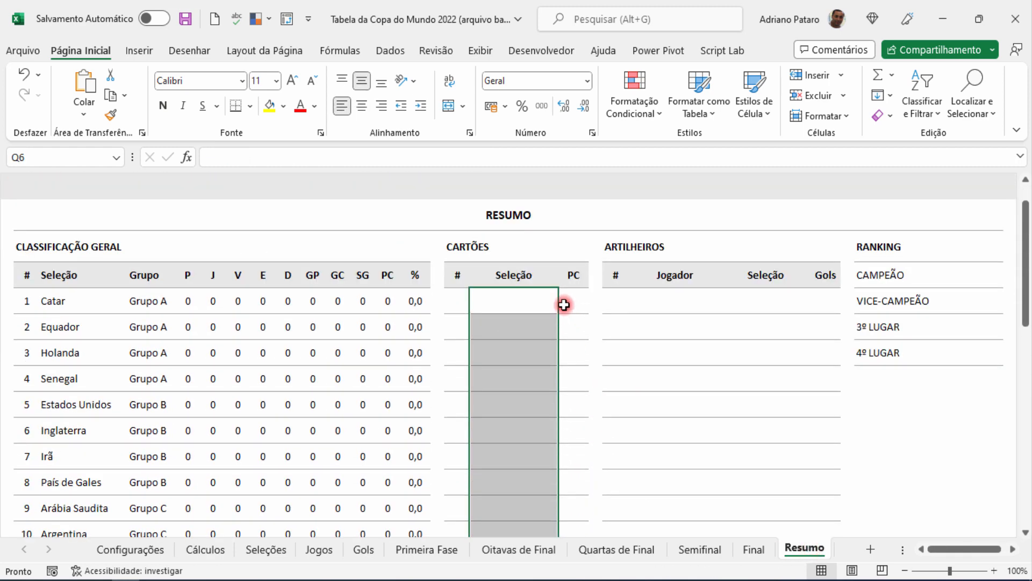
left_click(515, 293)
type("=ÍN")
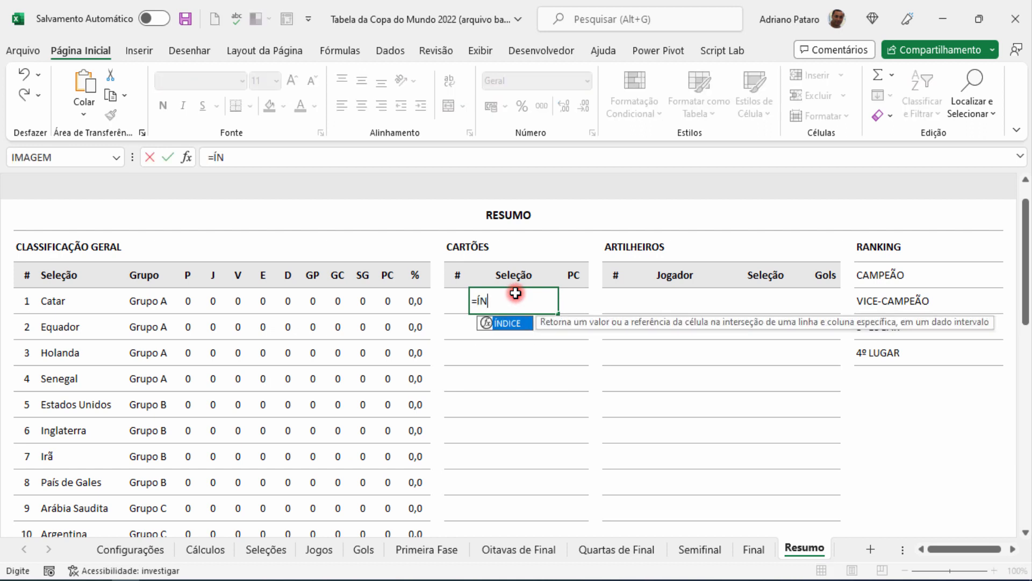
double_click(514, 323)
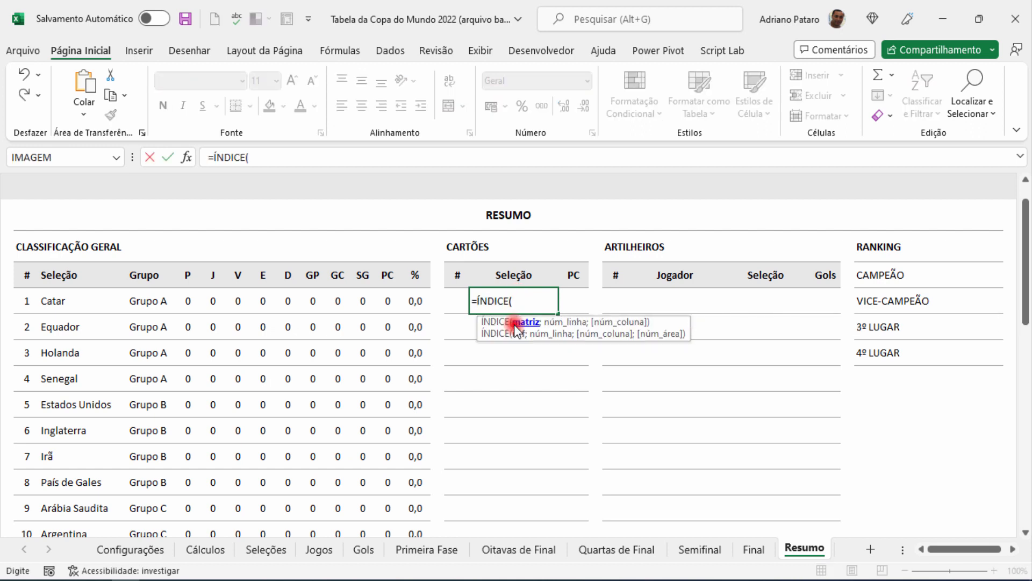
type(")")
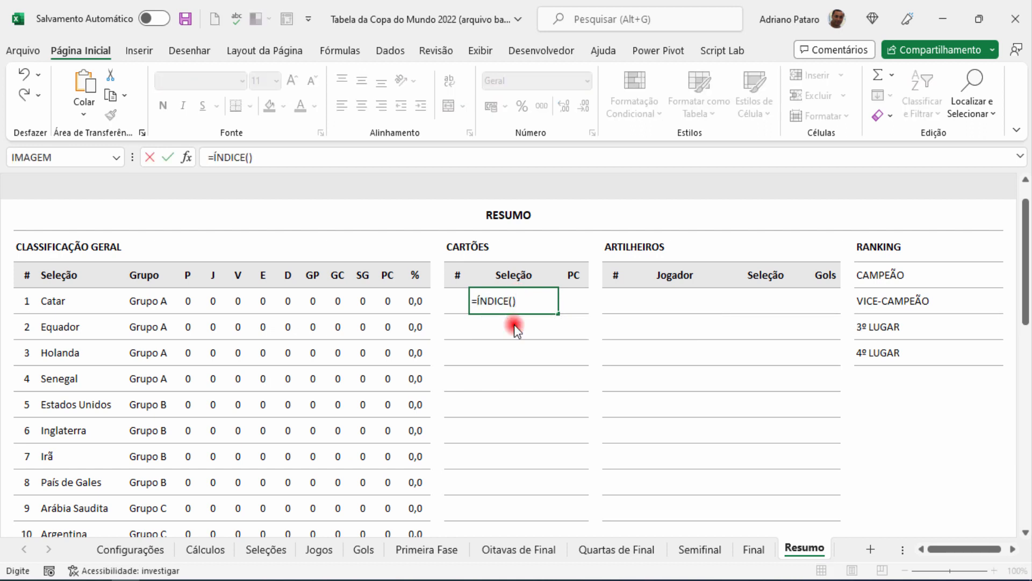
left_click(187, 158)
left_click(622, 403)
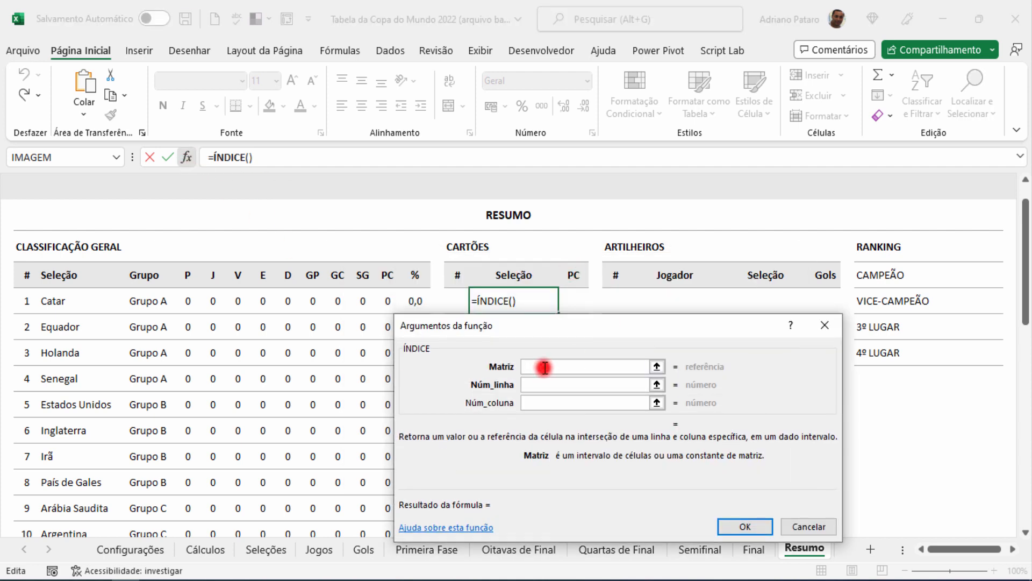
left_click_drag(593, 329, 586, 222)
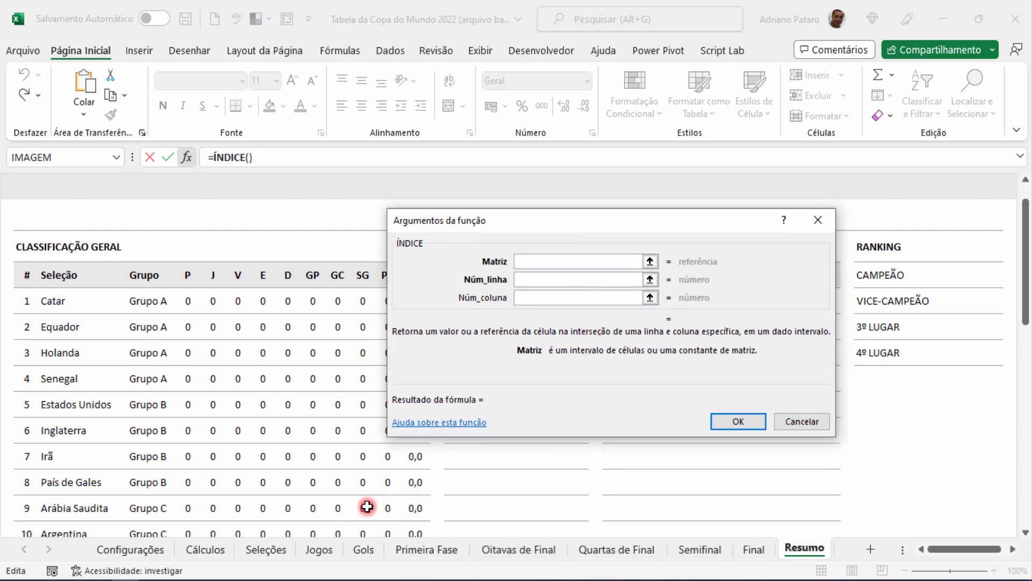
Step: Set the ÍNDICE function's Matriz to the absolute range Cálculos!$BJ$4:$BJ$35 and its Núm_coluna to 1
left_click(215, 551)
left_click_drag(694, 224, 546, 220)
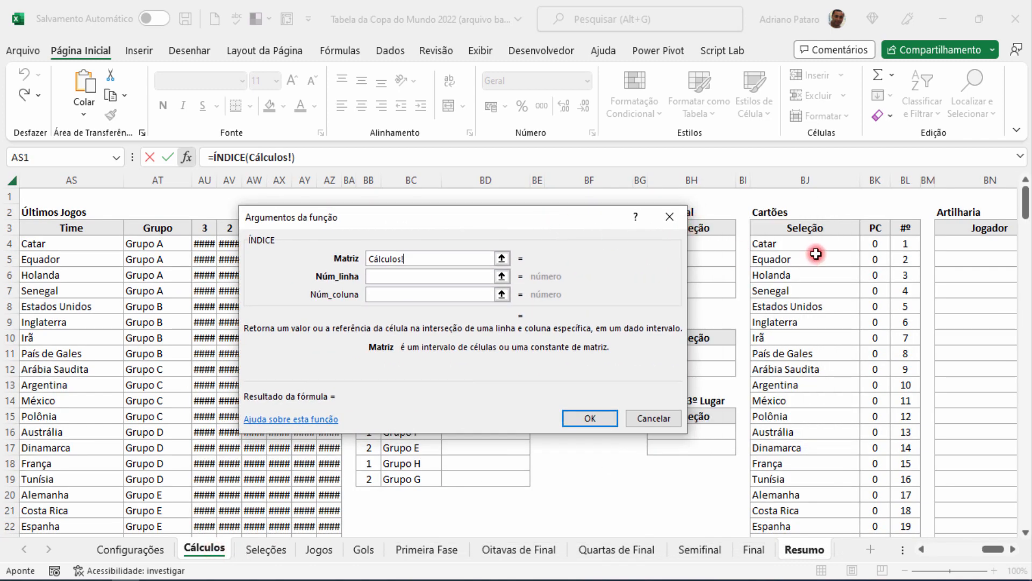
left_click_drag(815, 250, 808, 516)
key("F4")
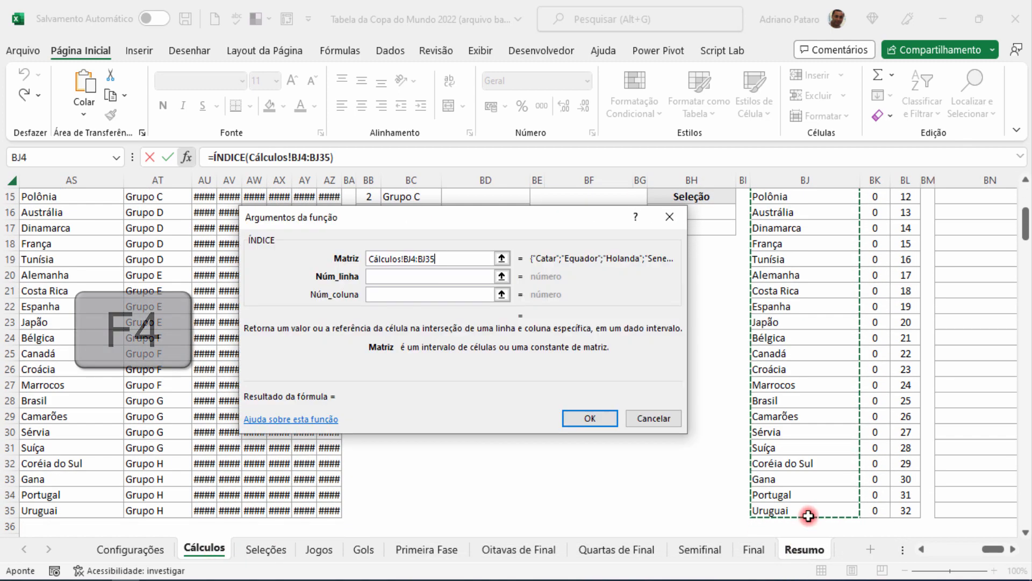
key("F4")
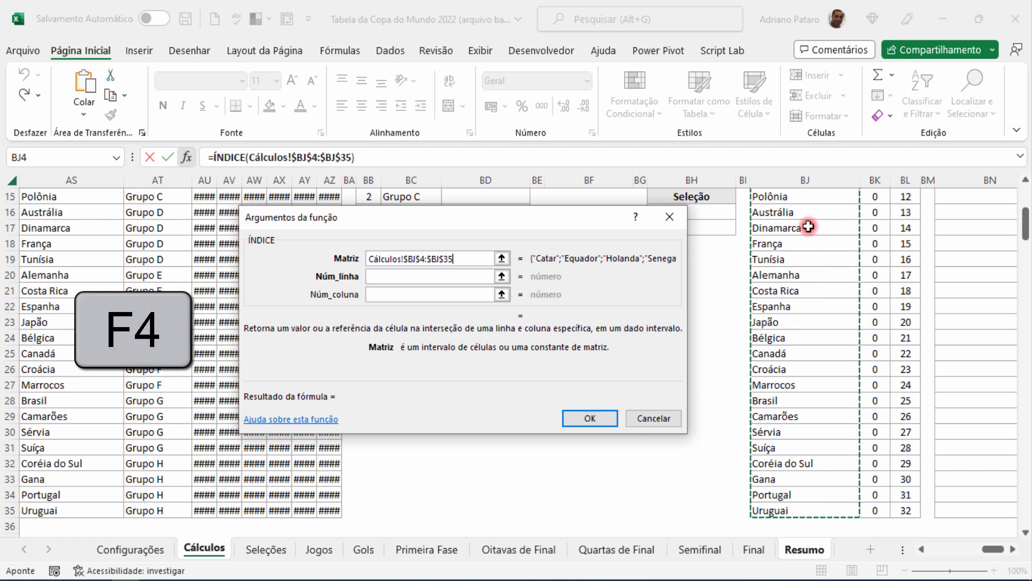
left_click(457, 294)
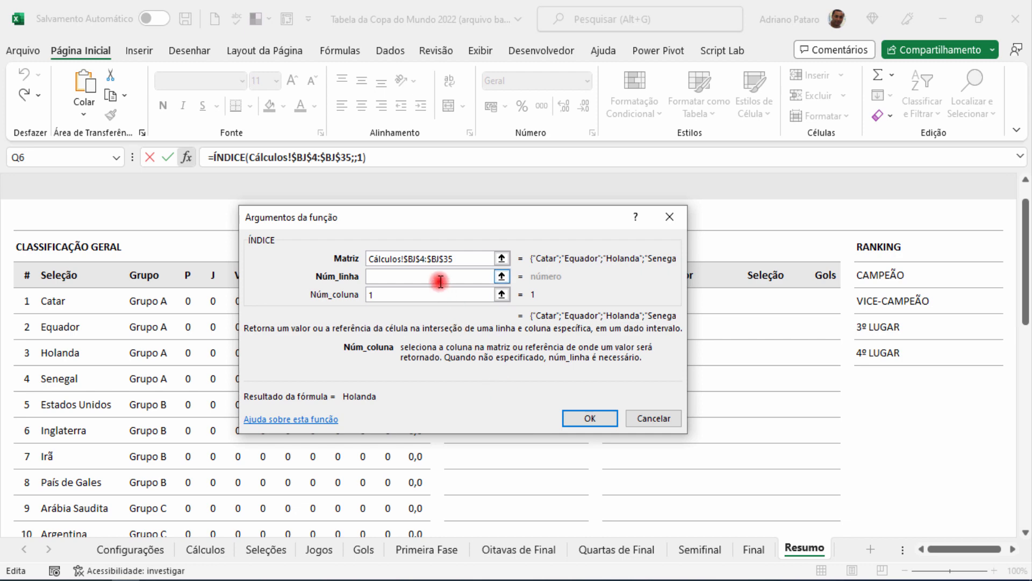
Step: Nest a CORRESP function in ÍNDICE's Núm_linha argument and set its Valor_procurado to LIN(A1)
left_click(440, 278)
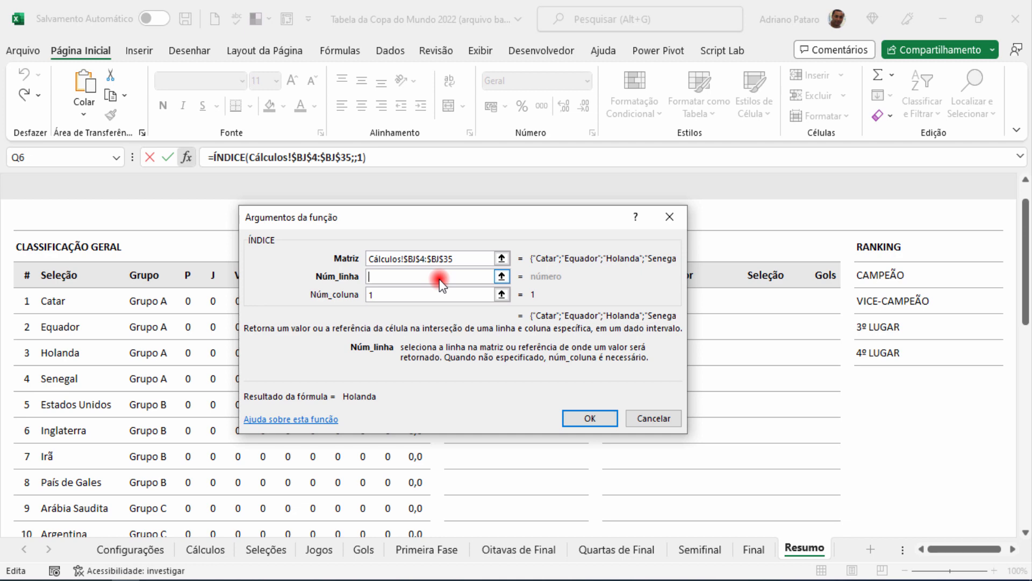
type("CORRESP(")
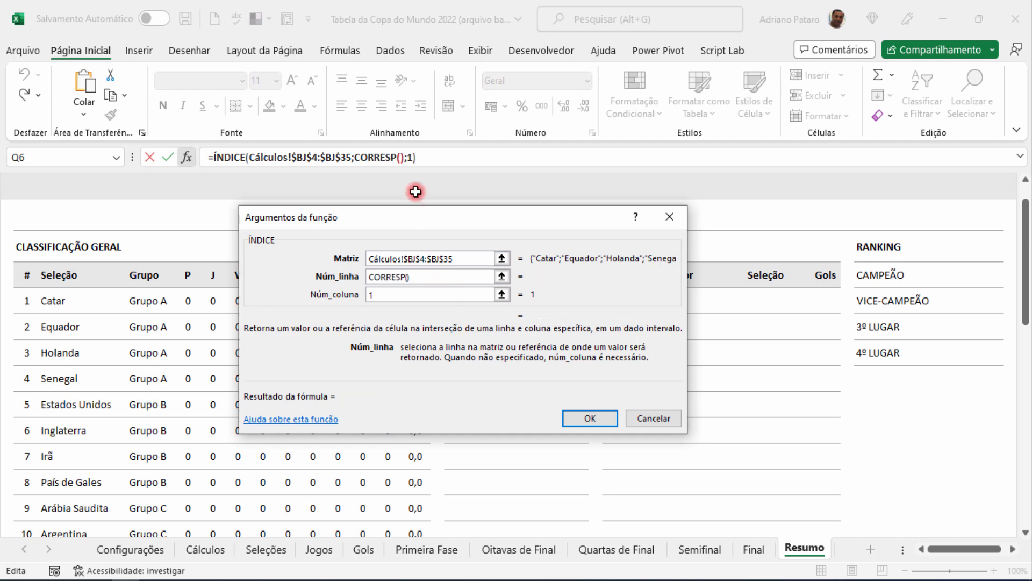
left_click(395, 157)
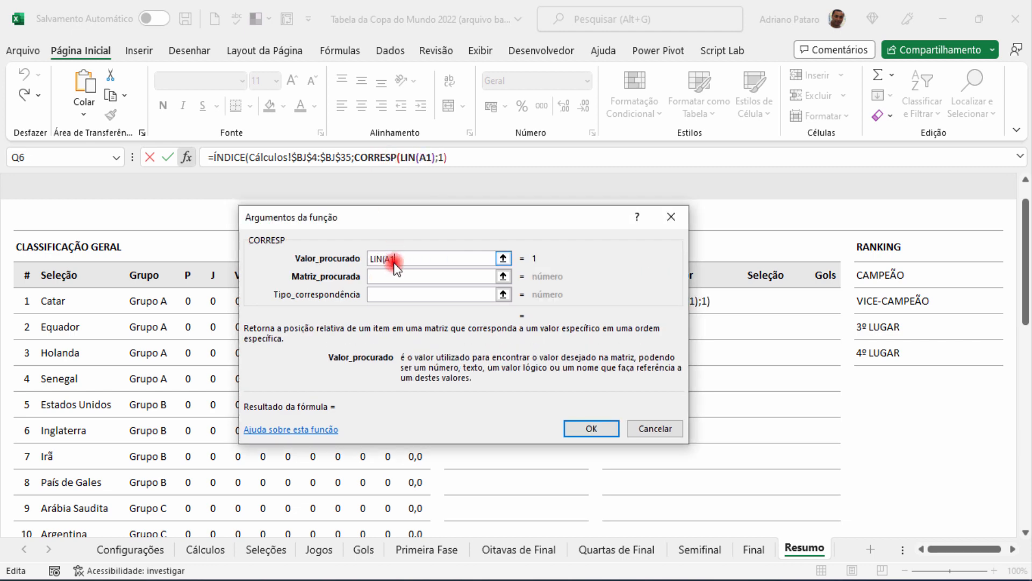
Step: Set CORRESP's Matriz_procurada to the absolute range Cálculos!$BL$4:$BL$35 and Tipo_correspondência to 0, and accept the complete ÍNDICE formula
left_click(466, 282)
left_click(398, 276)
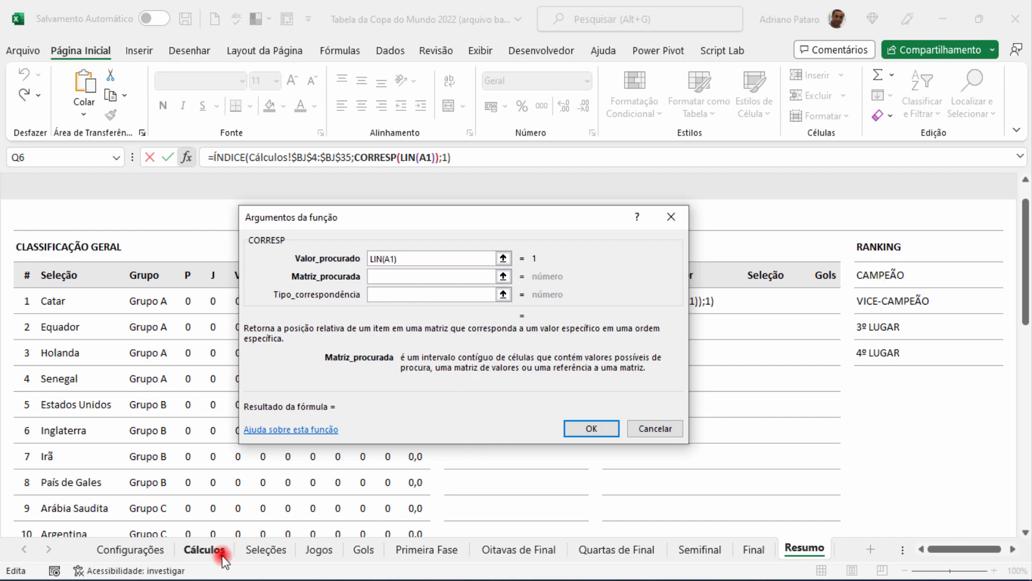
left_click(205, 548)
scroll(871, 329, "up", 5)
left_click_drag(917, 244, 913, 518)
key("F4")
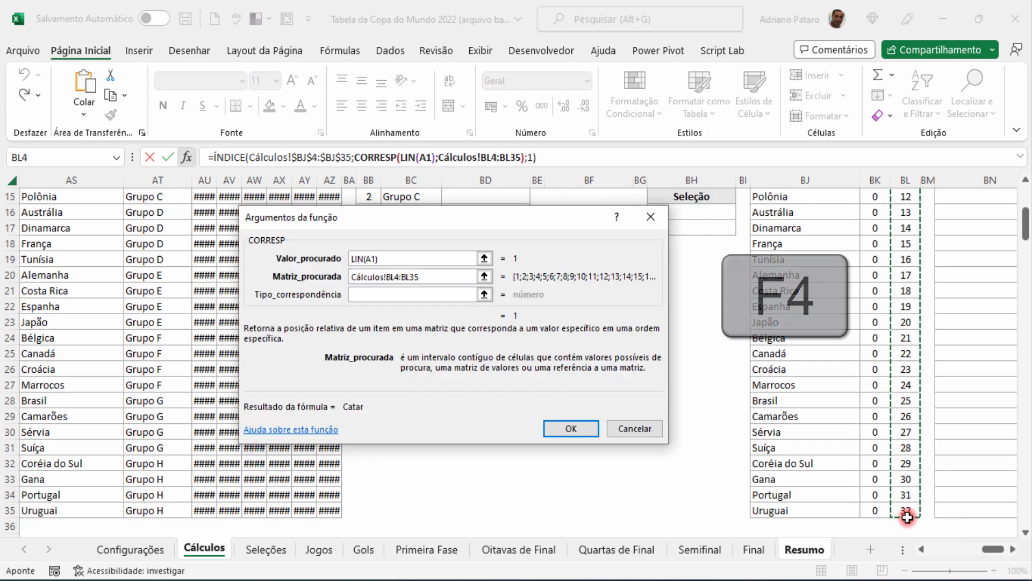
left_click(378, 296)
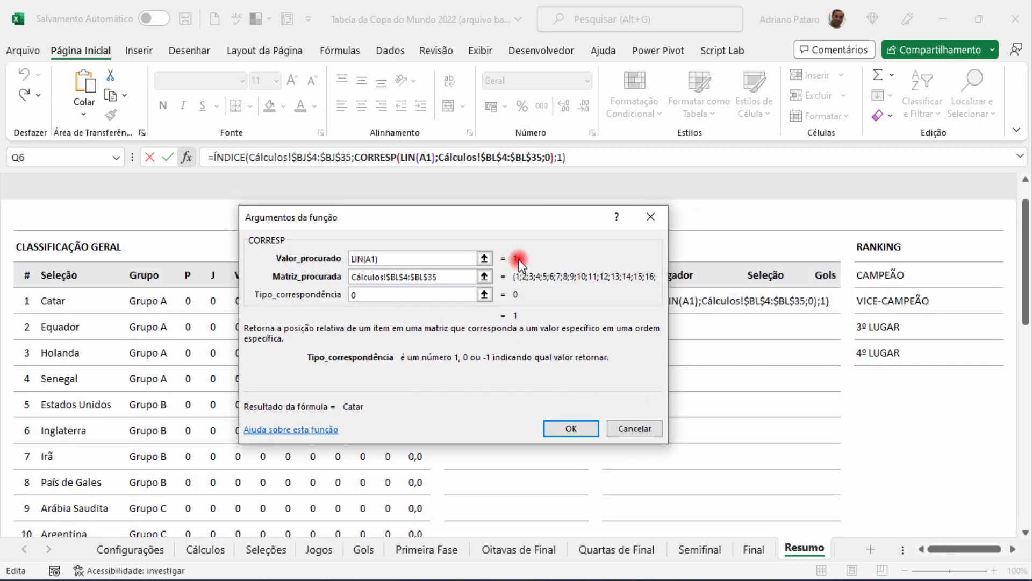
left_click(239, 157)
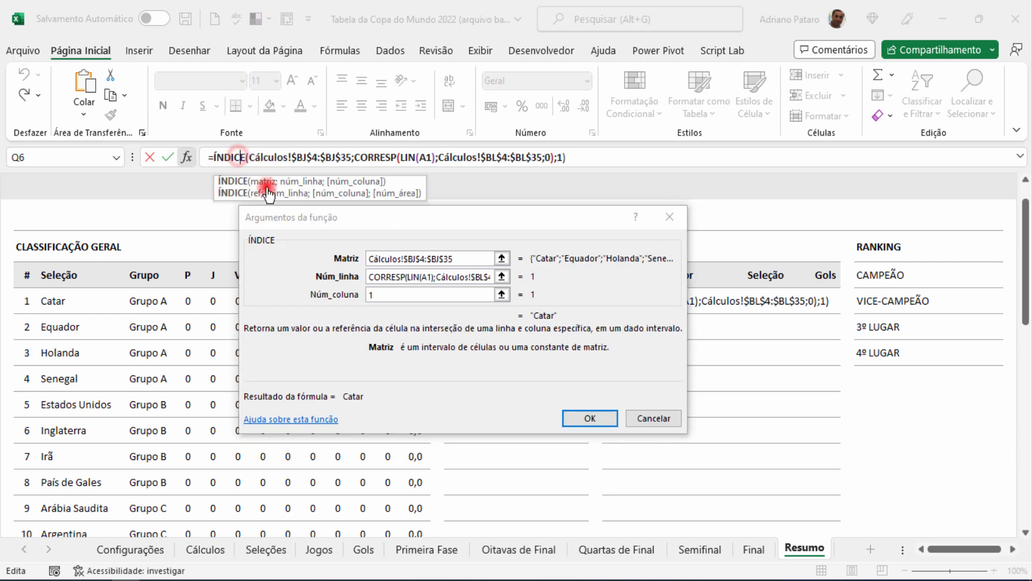
left_click(591, 417)
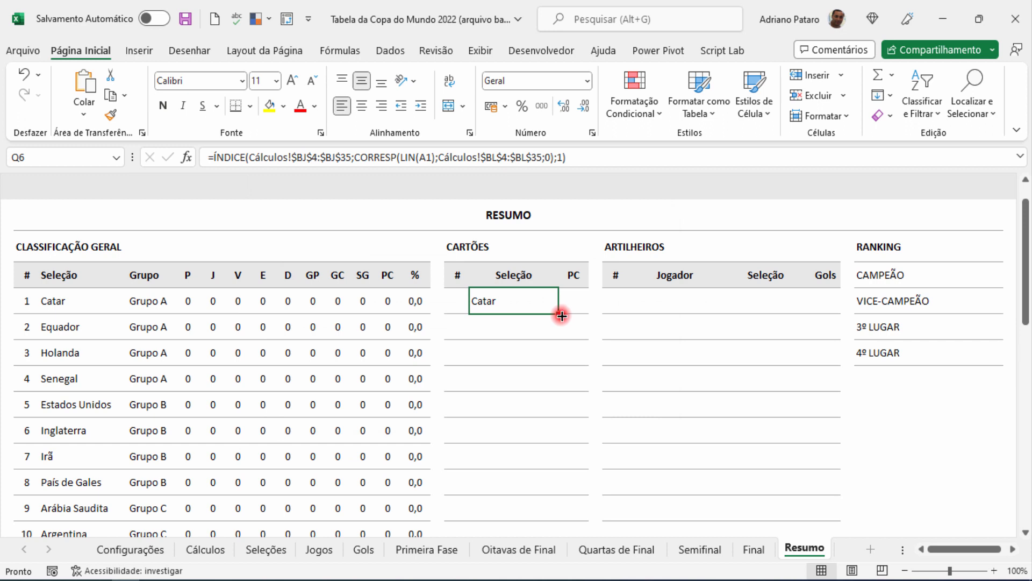
Step: Copy the ÍNDICE formula from Q6 into Q7 and check it against the Cartões ranking on the Cálculos sheet
left_click_drag(561, 316, 556, 328)
left_click(516, 327)
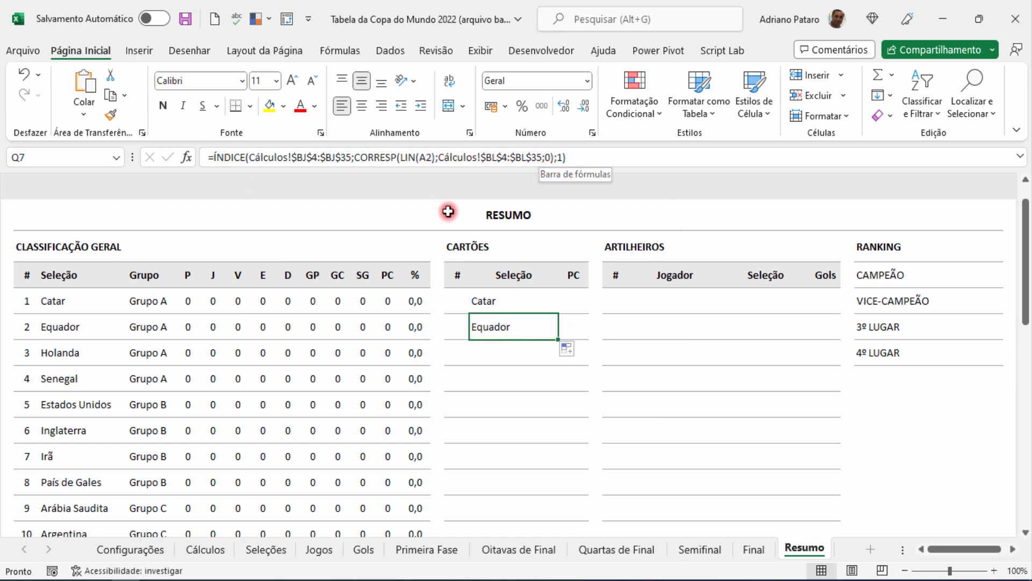
left_click(205, 548)
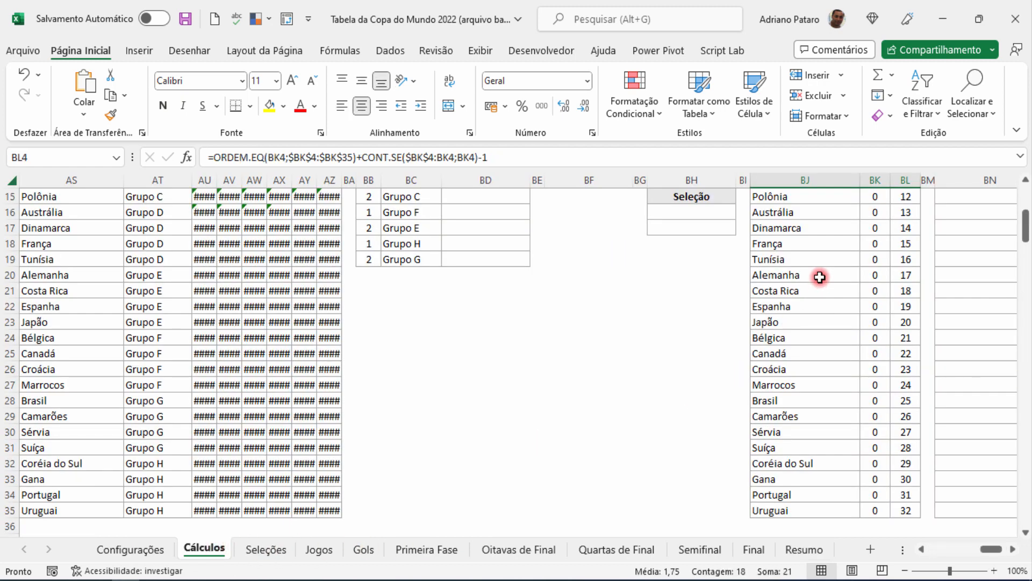
scroll(819, 277, "up", 4)
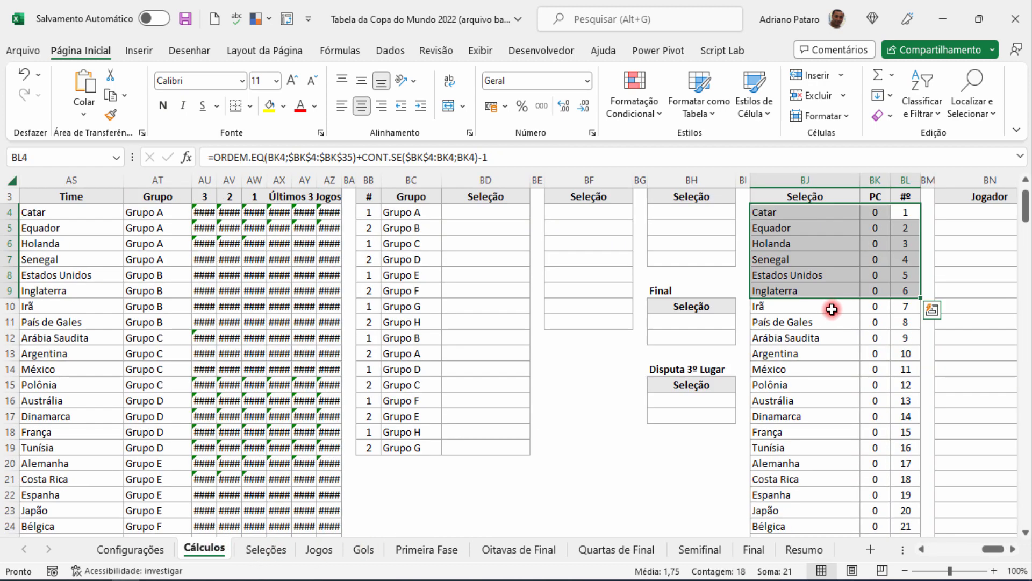
left_click(801, 548)
Step: Fill the ÍNDICE formula from Q7 down to the last row of the Seleção column in the Resumo Cartões table
left_click_drag(559, 339, 525, 481)
scroll(597, 515, "up", 6)
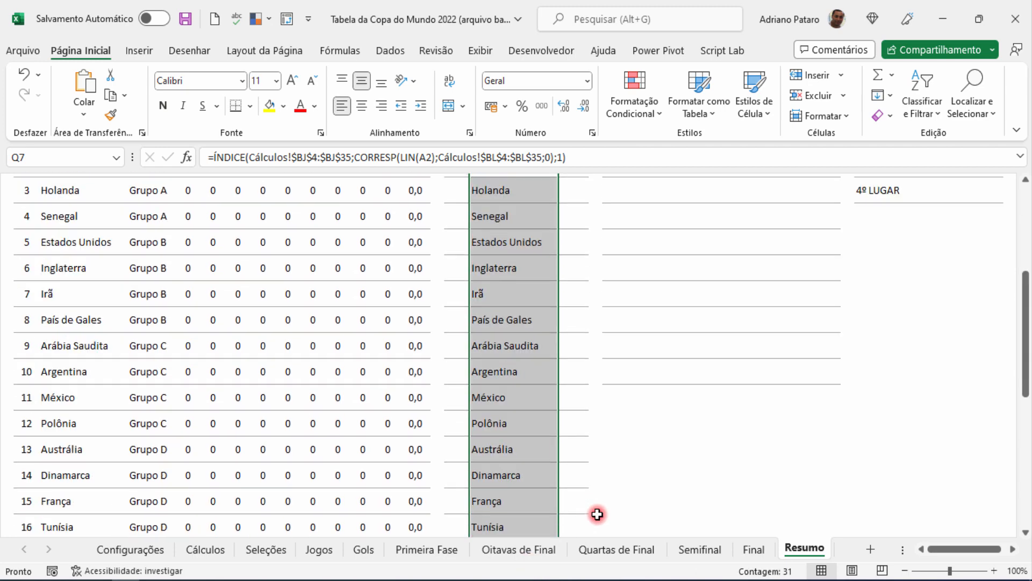
scroll(598, 515, "up", 3)
Step: Examine how the Seleção, PC and #º columns are ordered in the Cartões table on the Cálculos sheet, and return to the Resumo sheet
left_click(573, 337)
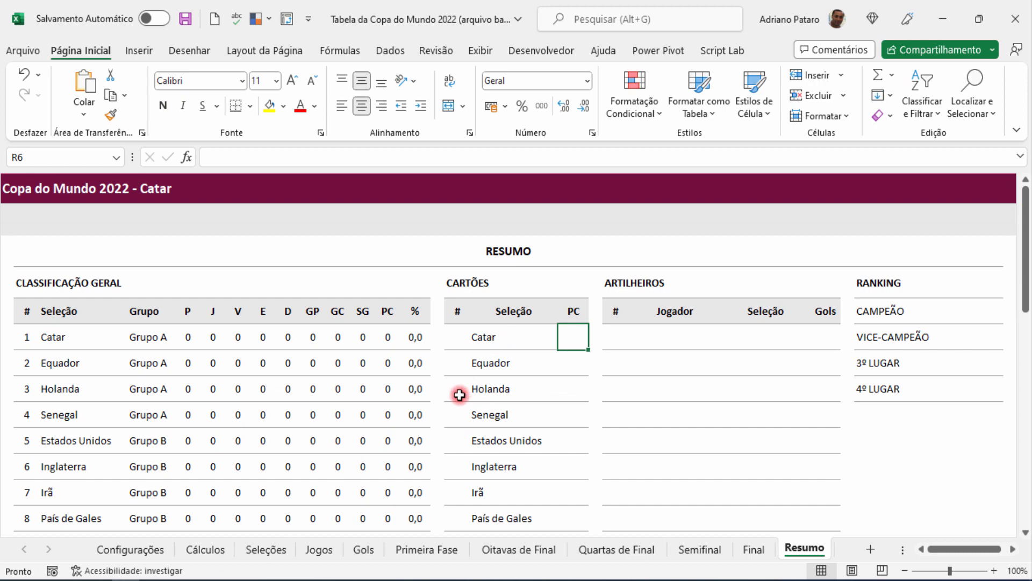
left_click(207, 548)
scroll(911, 317, "up", 1)
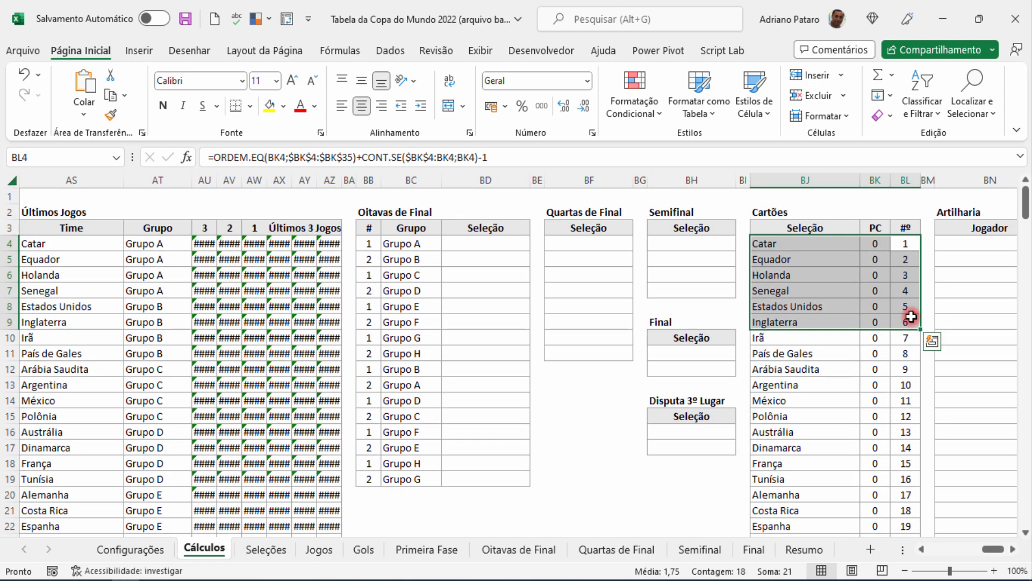
left_click(908, 246)
left_click_drag(901, 245, 816, 245)
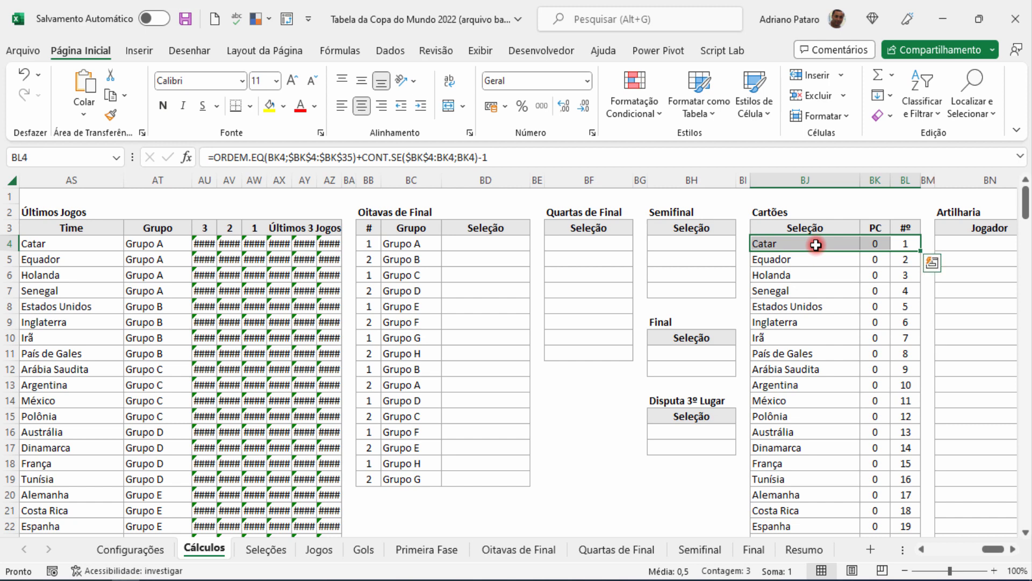
left_click_drag(914, 244, 908, 307)
left_click_drag(787, 248, 790, 325)
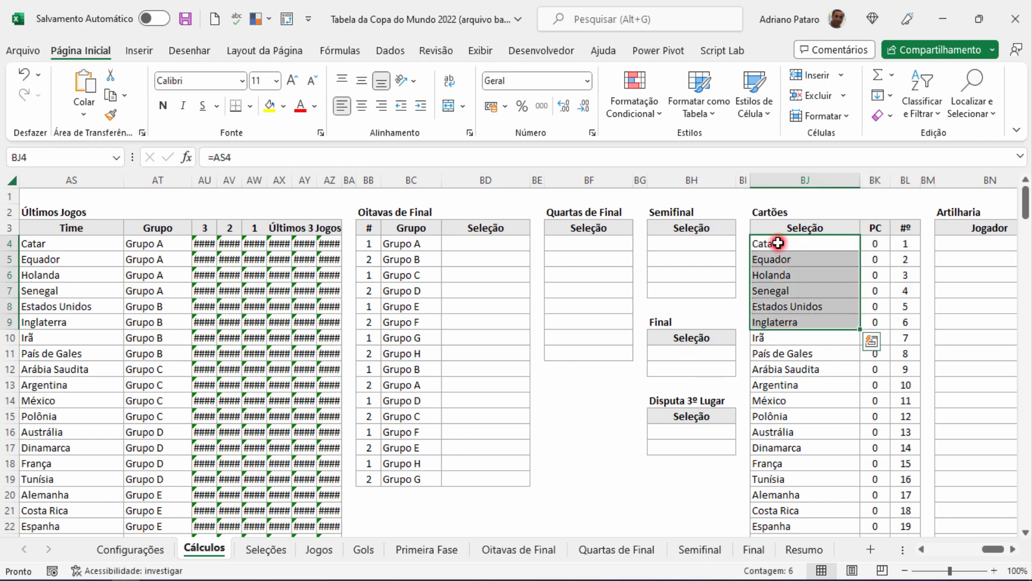
left_click_drag(778, 243, 878, 324)
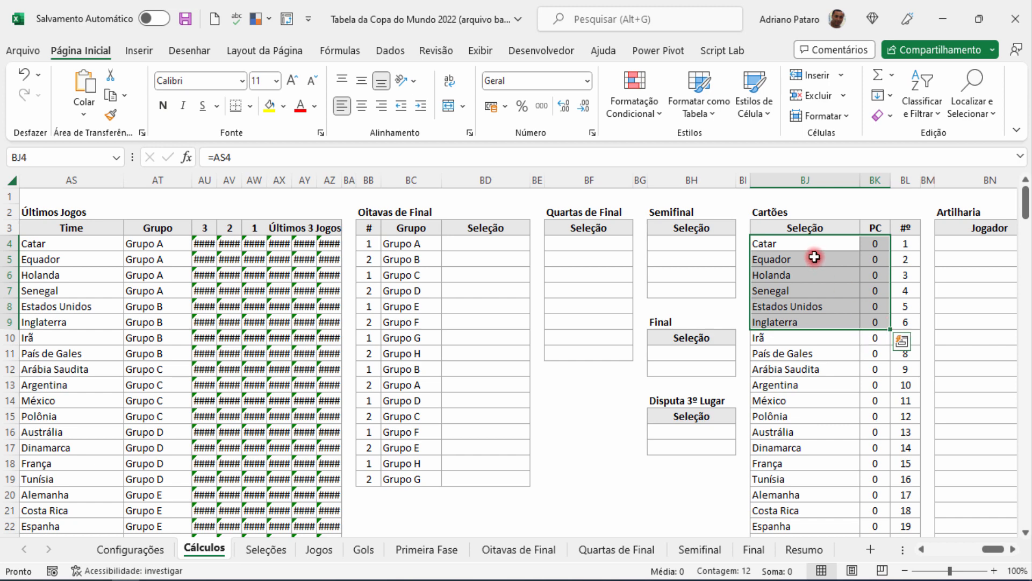
left_click(802, 242)
left_click(788, 549)
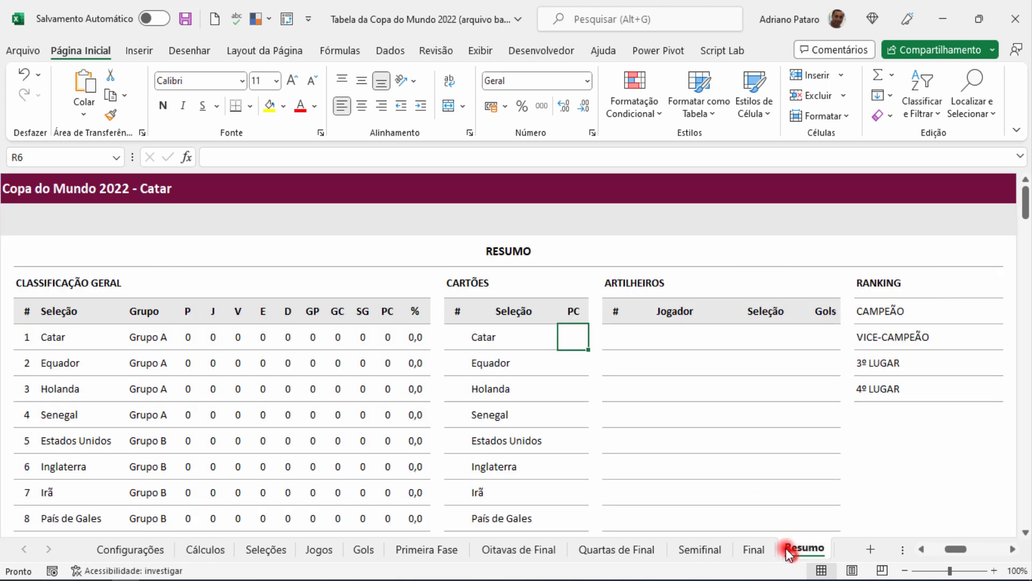
Step: Start a PROCV function in R6, the first PC cell of the Cartões table, with Q6 as Valor_procurado
key("ctrl+v")
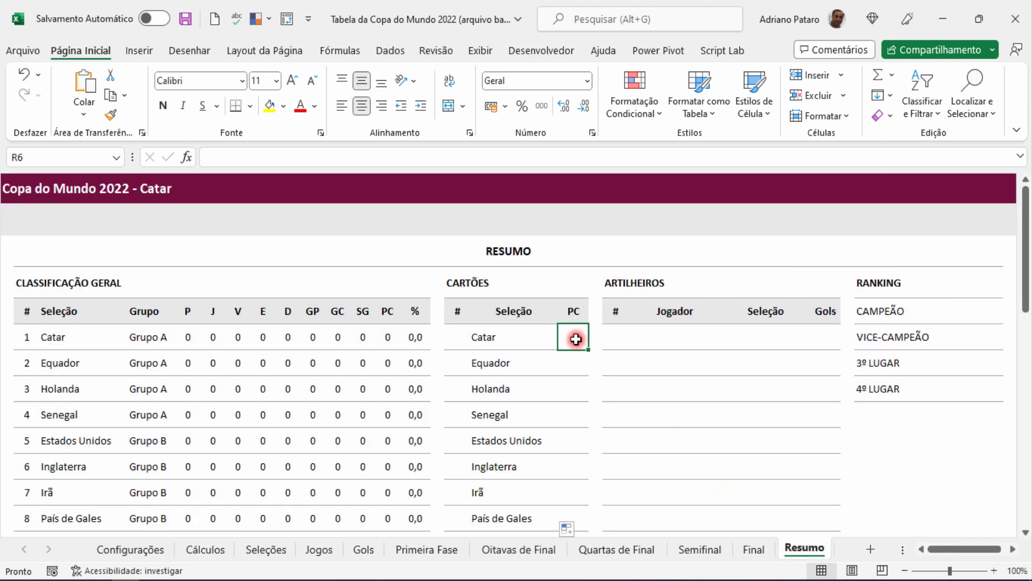
type("=PROCV(")
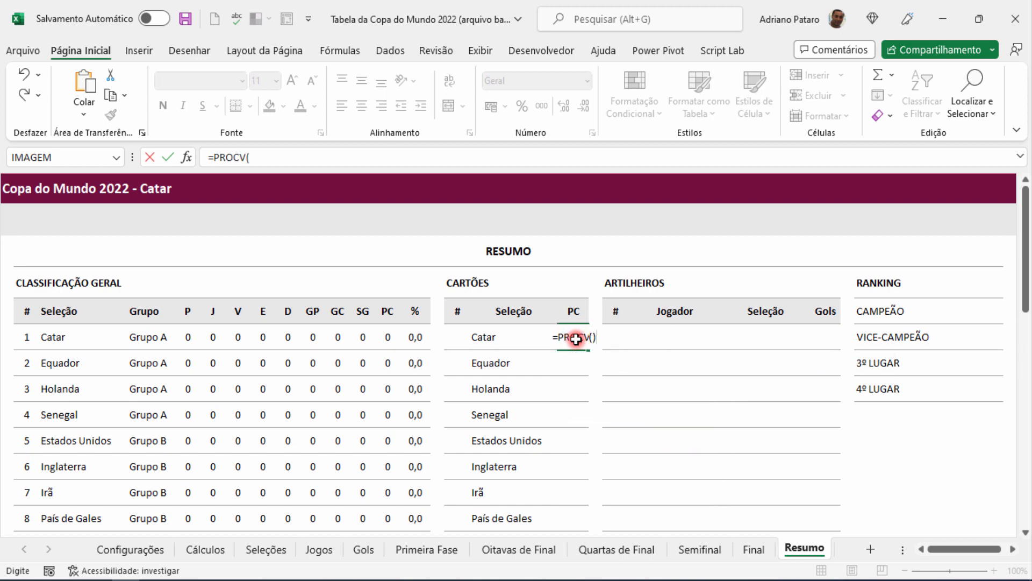
left_click(191, 156)
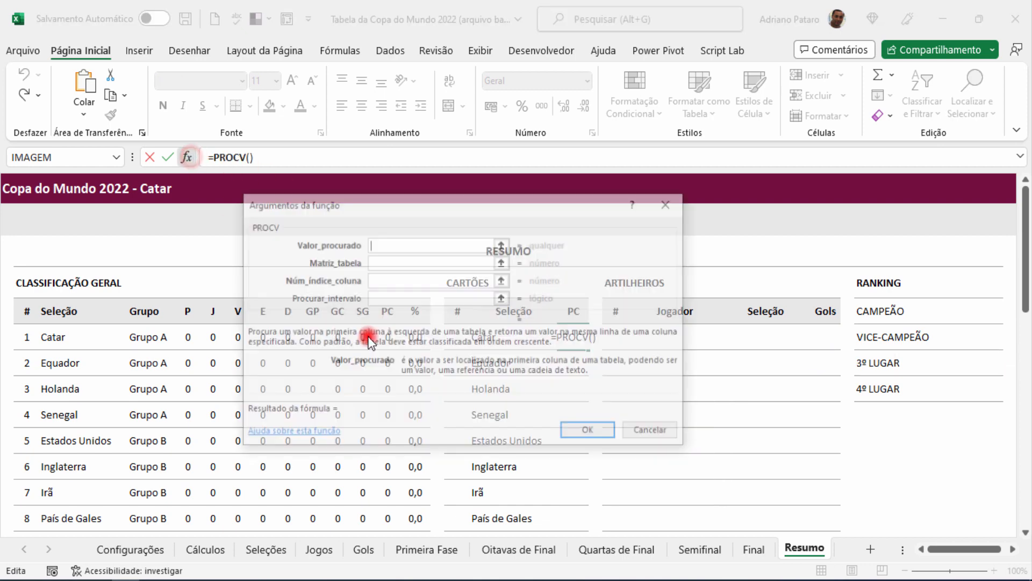
left_click_drag(419, 209, 397, 245)
left_click(486, 337)
left_click(407, 462)
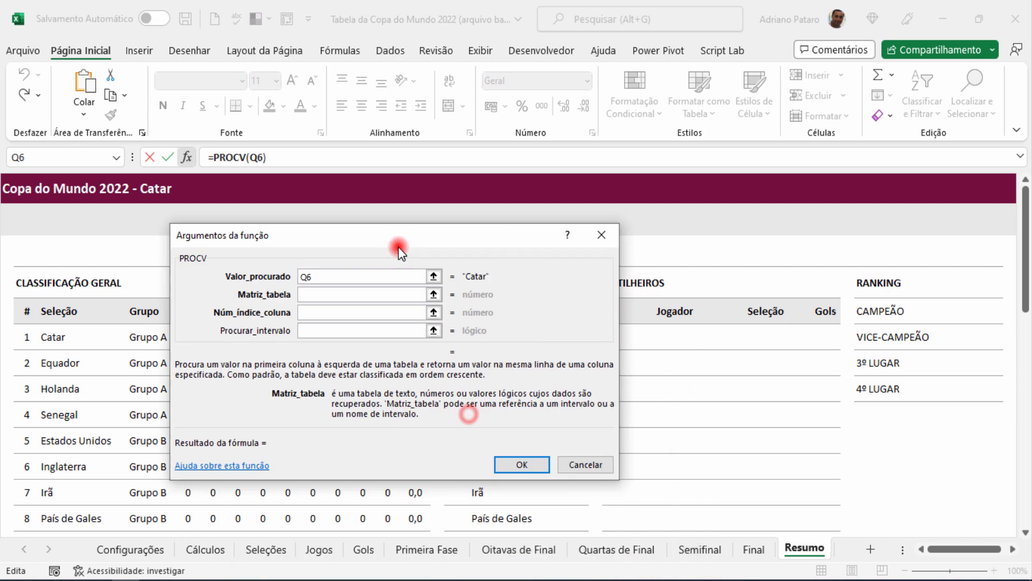
Step: Complete the PROCV in R6 with Matriz_tabela Cálculos!$BJ$4:$BK$35, Núm_índice_coluna 2 and Procurar_intervalo 0
left_click(221, 550)
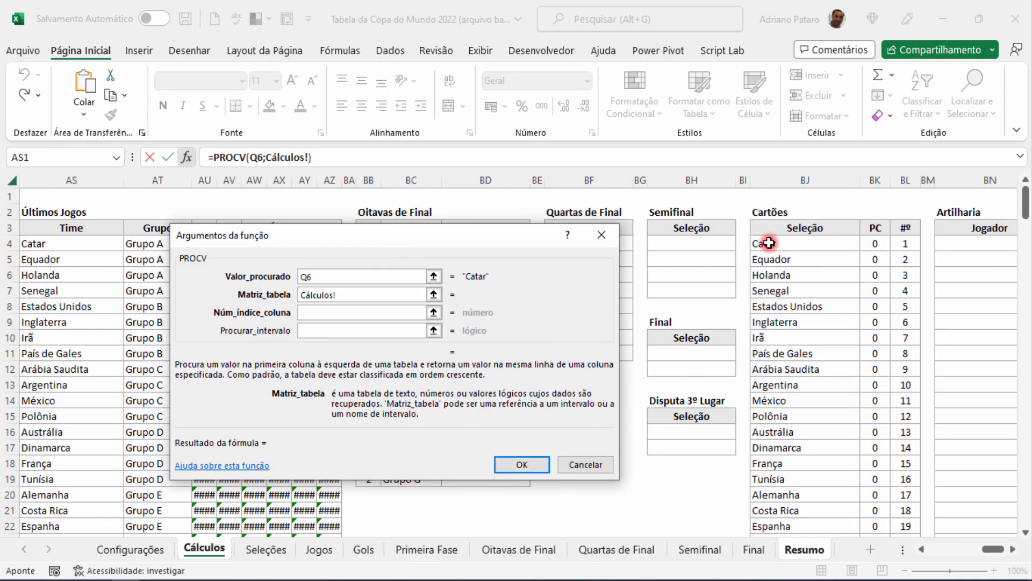
left_click_drag(767, 243, 880, 516)
key("F4")
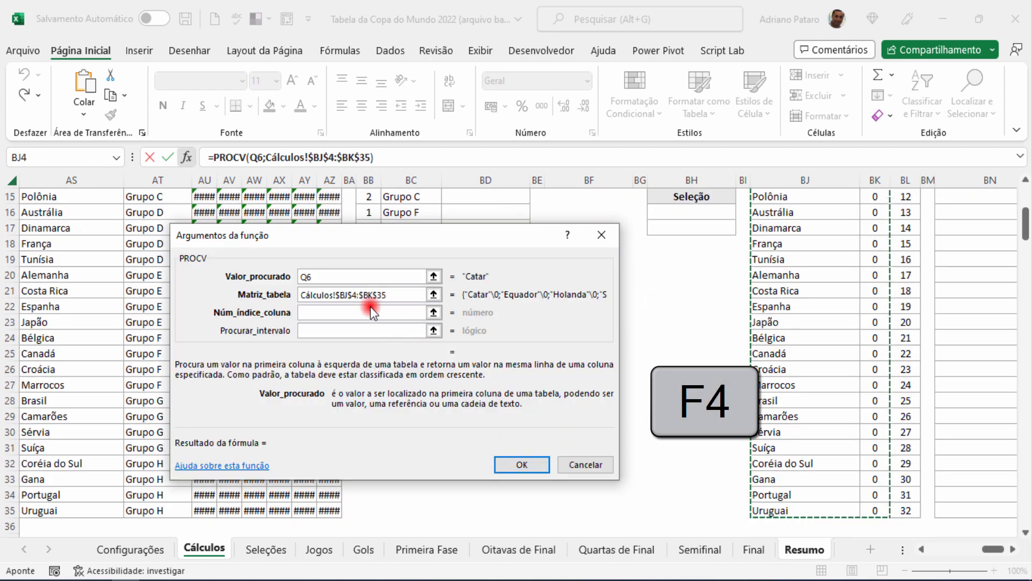
left_click(369, 313)
type("2")
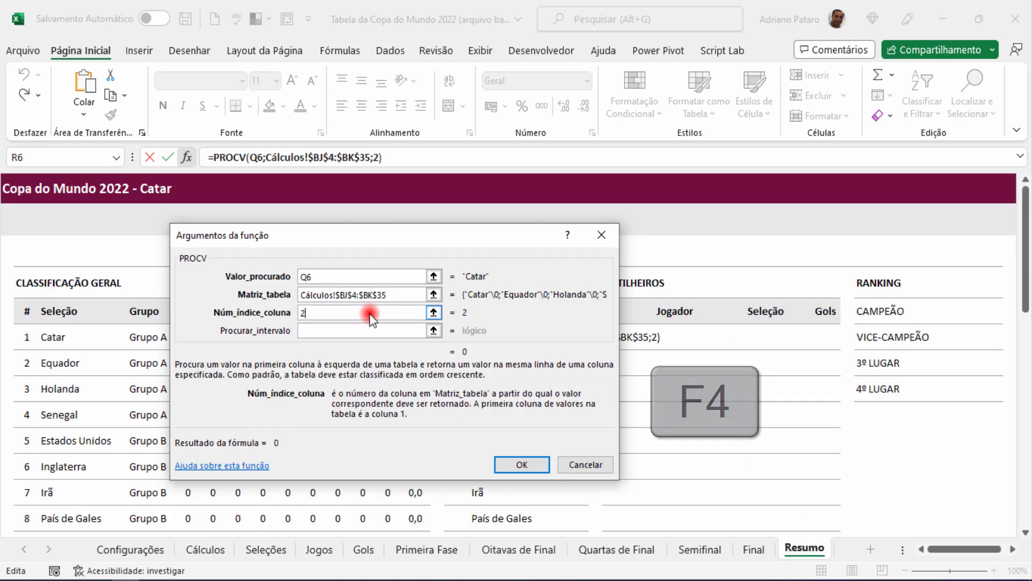
left_click(366, 330)
type("0")
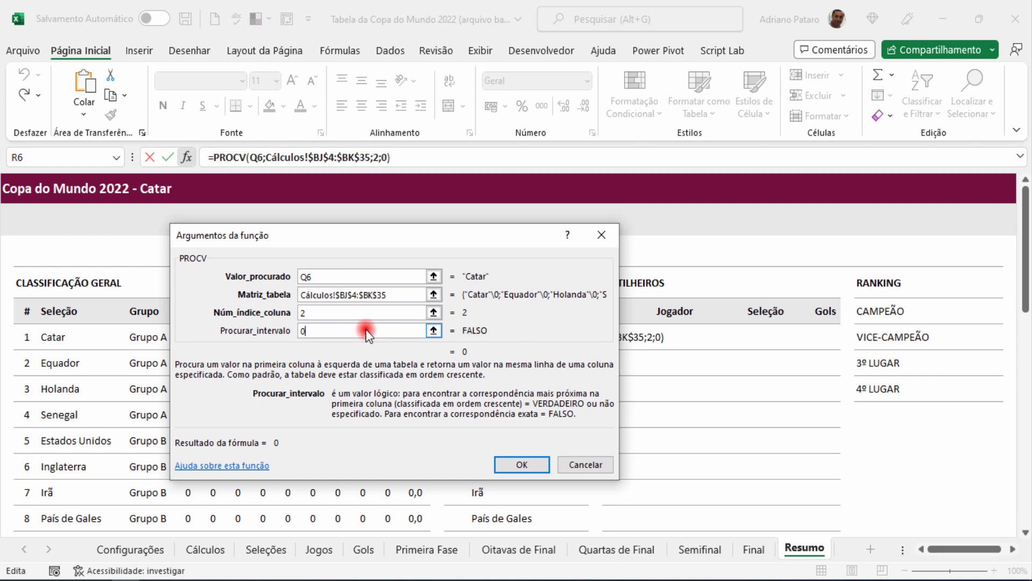
key("Return")
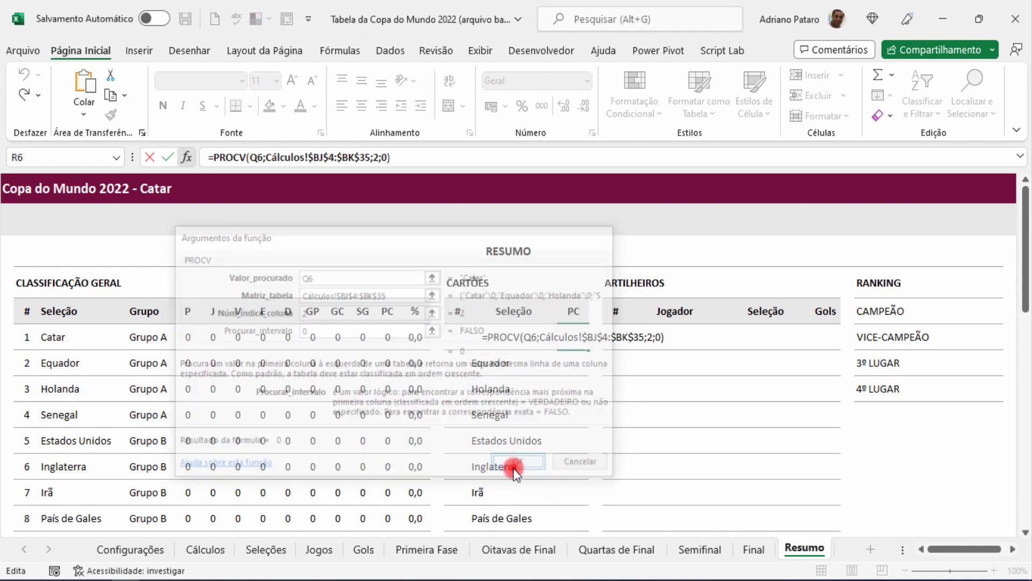
Step: Fill the PROCV formula from R6 down the PC column of the Resumo Cartões table and review the first Seleção and PC cells
left_click_drag(591, 350, 720, 473)
scroll(721, 472, "up", 8)
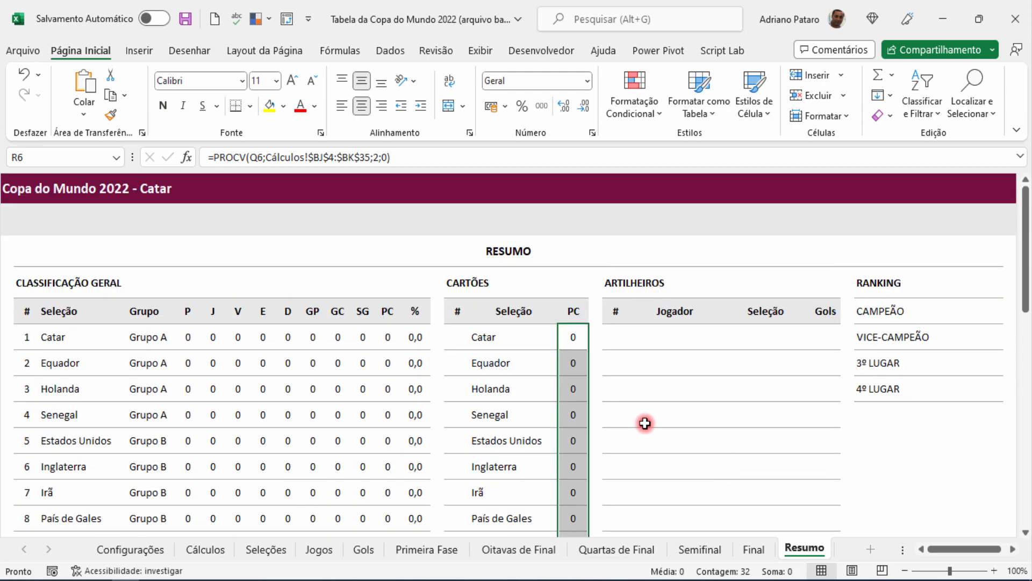
left_click(486, 339)
left_click(579, 337)
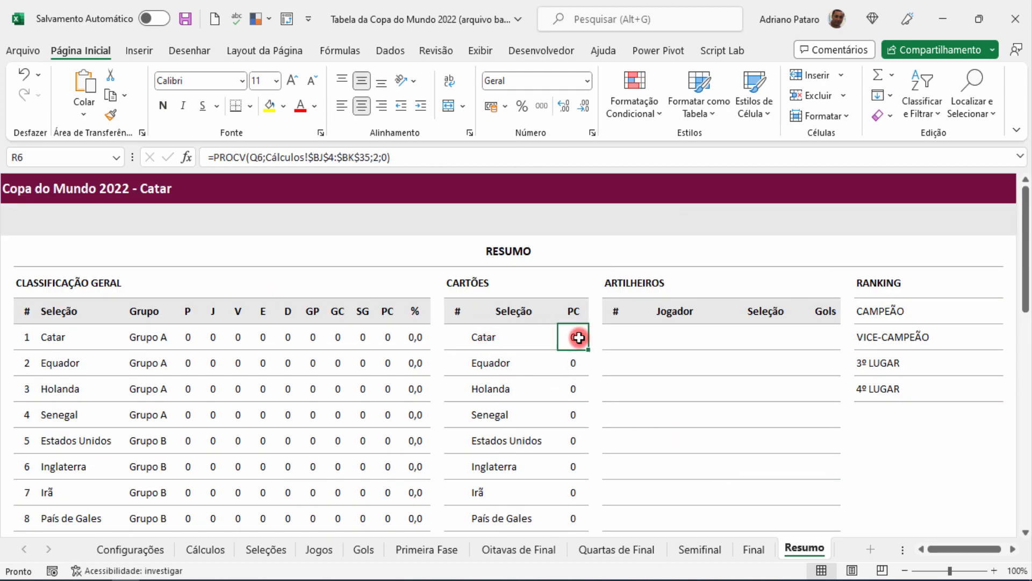
left_click(498, 345)
left_click_drag(499, 345, 499, 356)
left_click(496, 344)
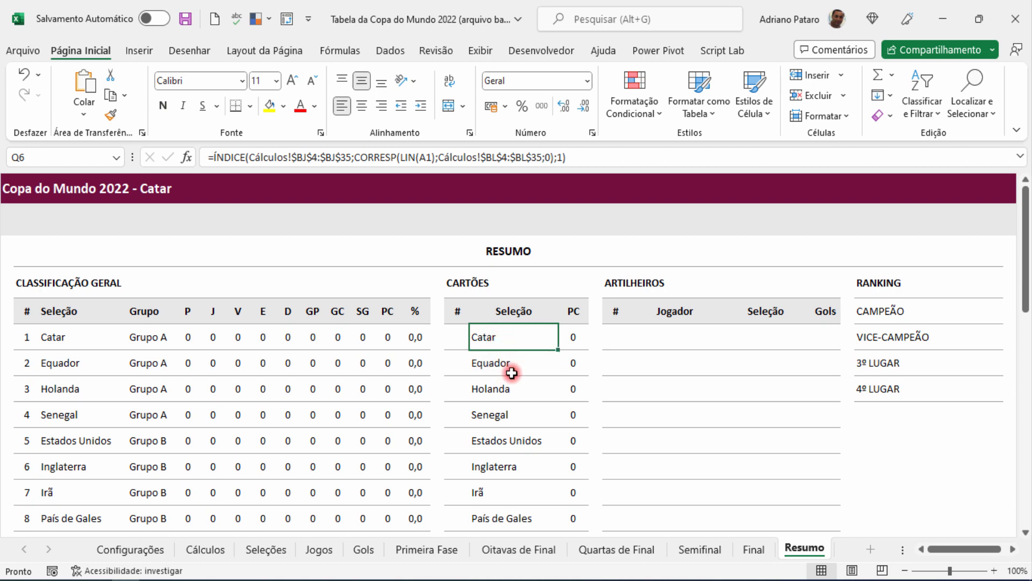
Step: Negate the R6 formula as =-PROCV(Q6;Cálculos!$BJ$4:$BK$35;2;0) and fill it down to the last row of the PC column
left_click(573, 338)
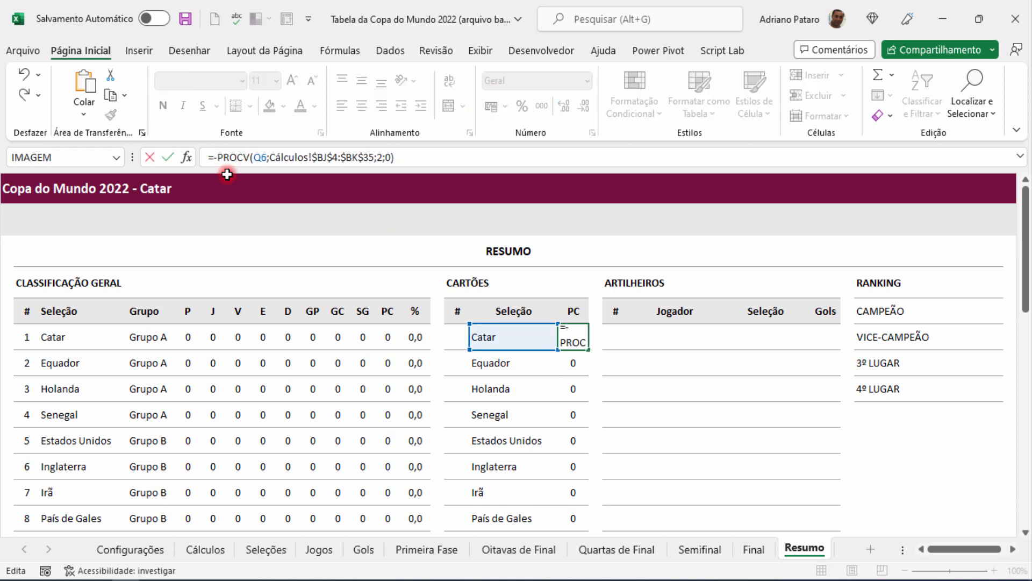
key("Return")
left_click(570, 336)
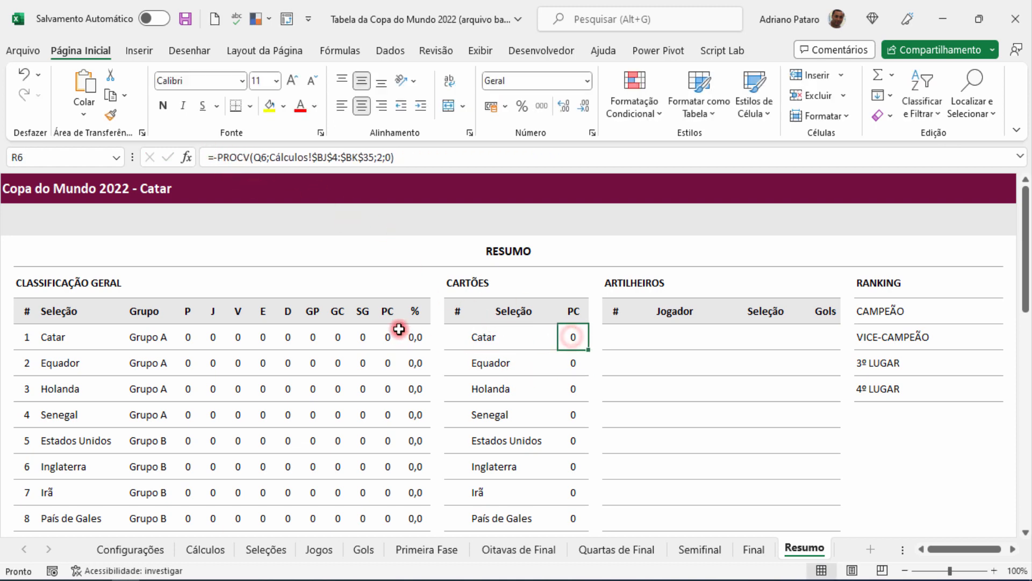
left_click_drag(588, 350, 597, 516)
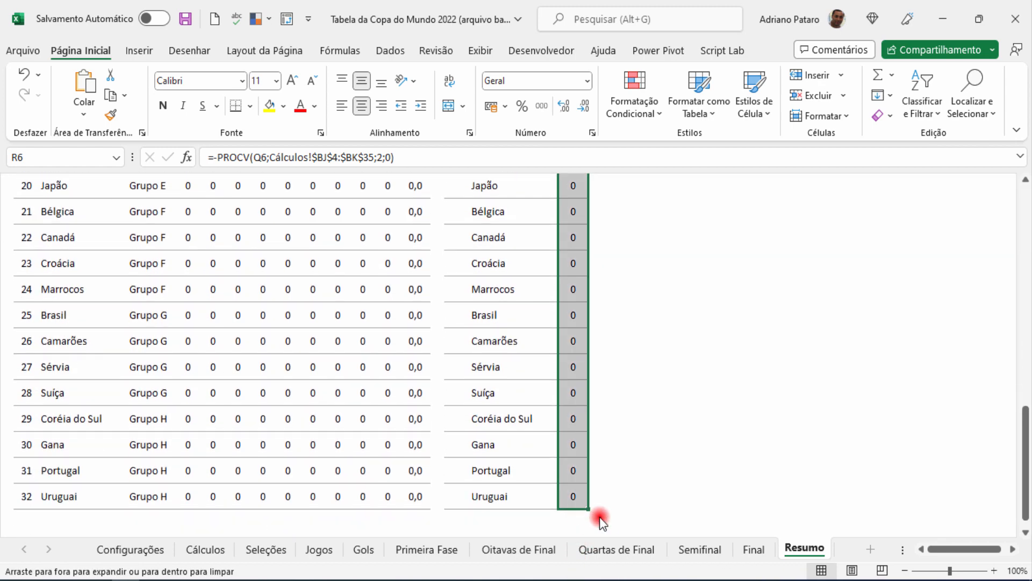
scroll(639, 452, "up", 10)
left_click(506, 339)
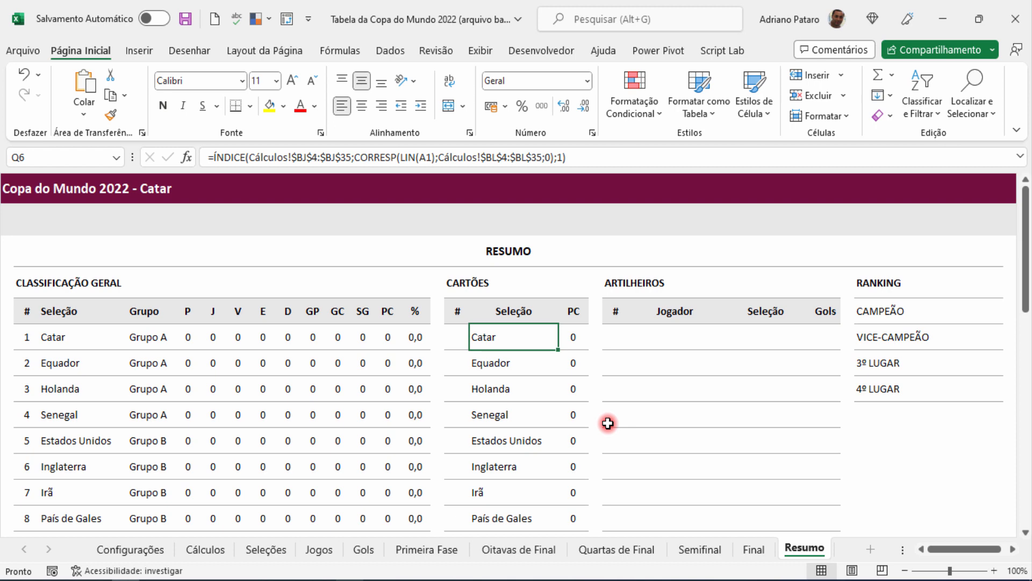
left_click(457, 337)
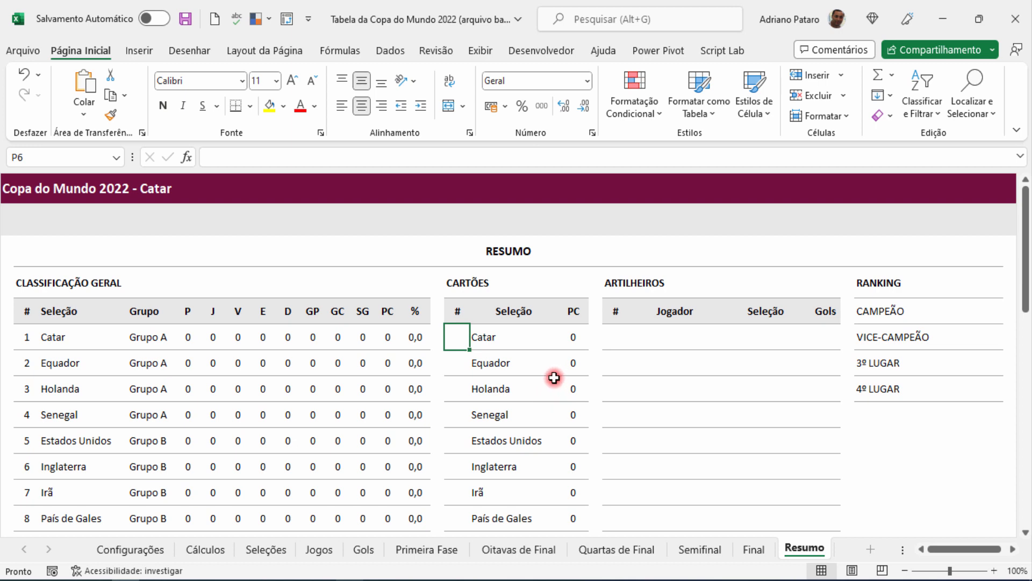
Step: On the Jogos sheet, enter 1 under CAM for the Catar and Senegal matches and 1 under VDV for Equador in the first match
left_click(319, 549)
scroll(676, 369, "up", 15)
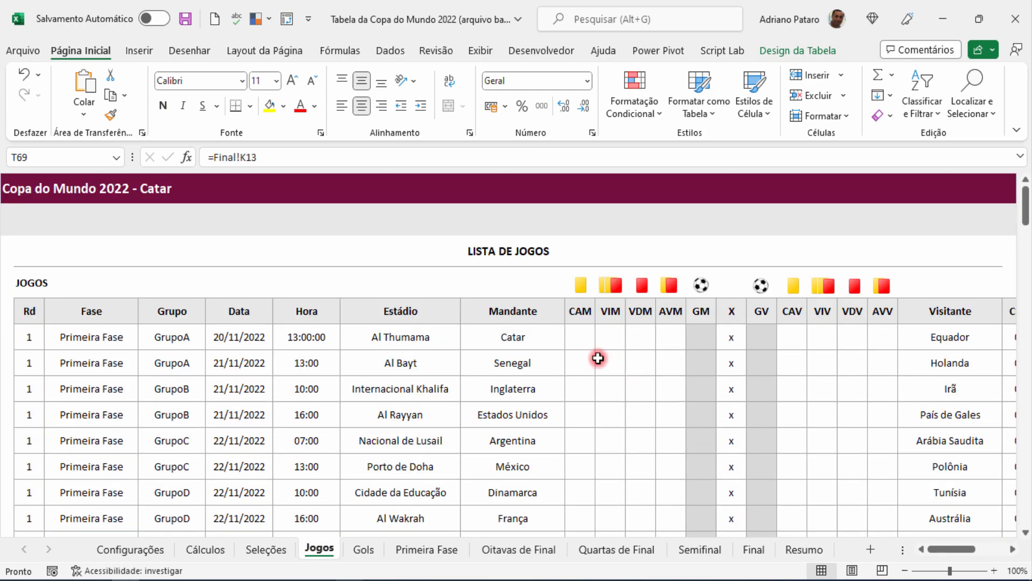
left_click(583, 340)
type("1")
key("Return")
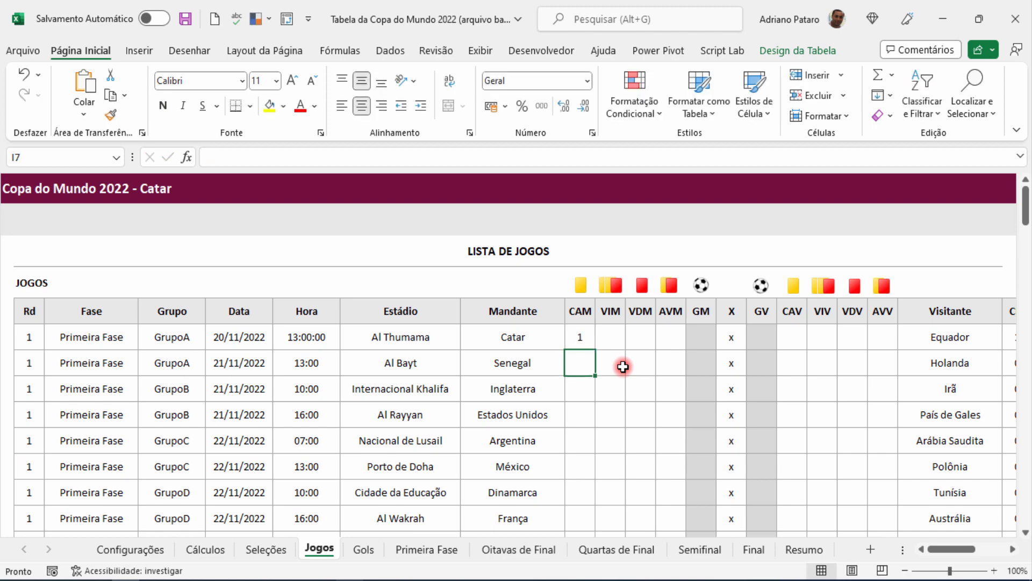
type("1")
key("Return")
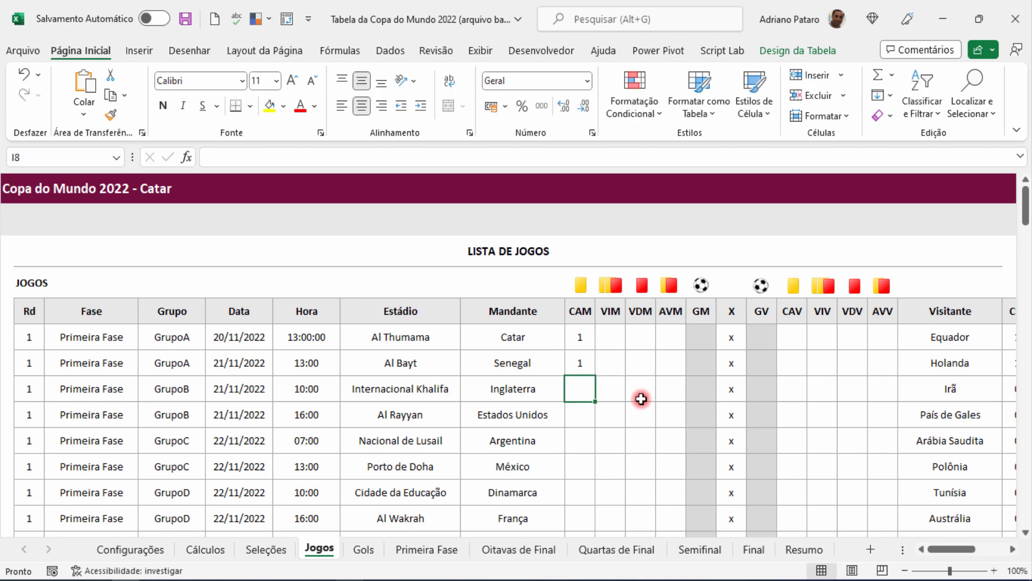
left_click(854, 338)
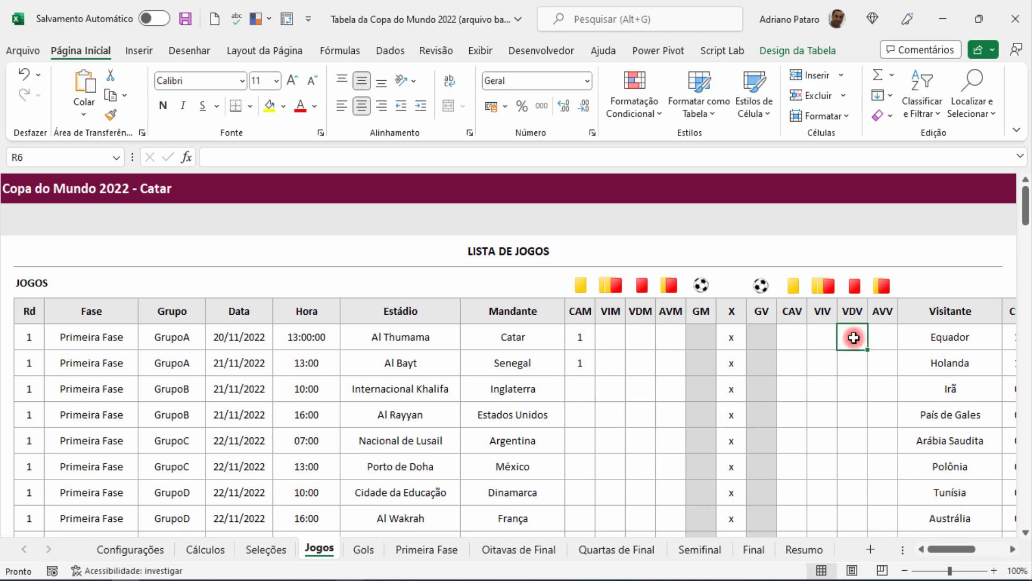
type("1")
key("Return")
Step: Check the team order and PC values for the first three rows of the Cartões table on the Resumo sheet
left_click(804, 549)
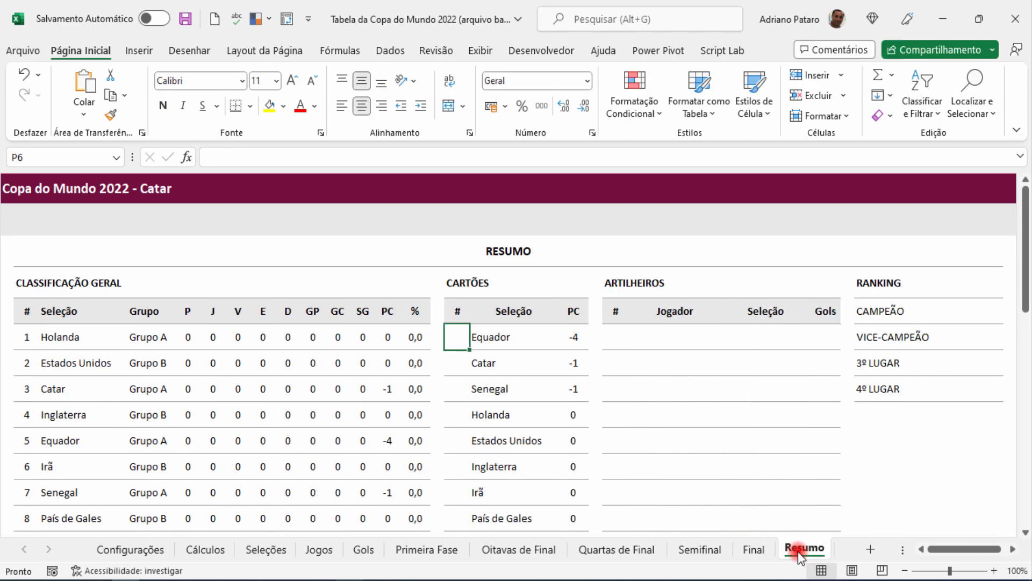
left_click_drag(480, 337, 573, 342)
left_click(573, 342)
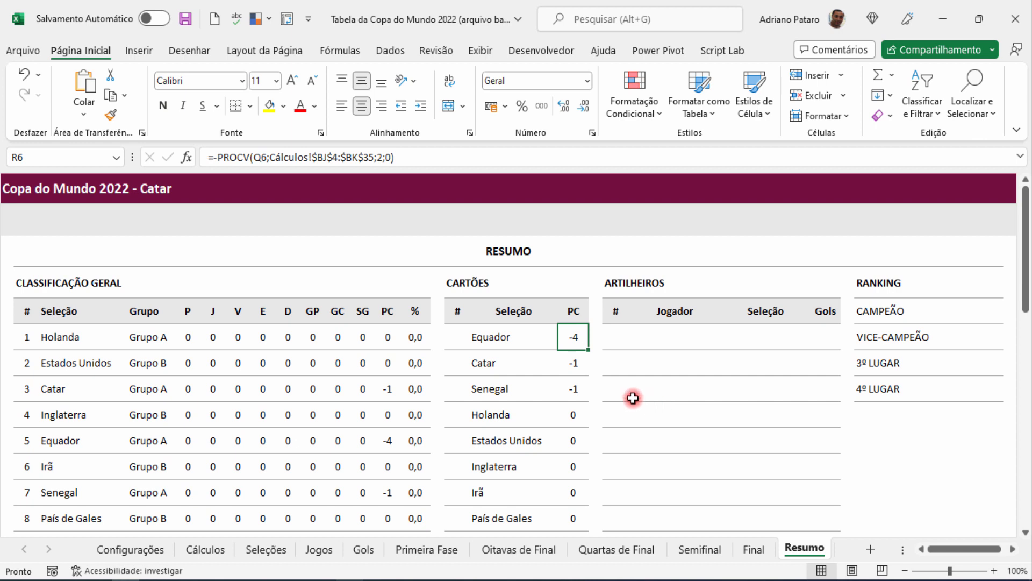
left_click_drag(489, 362, 567, 369)
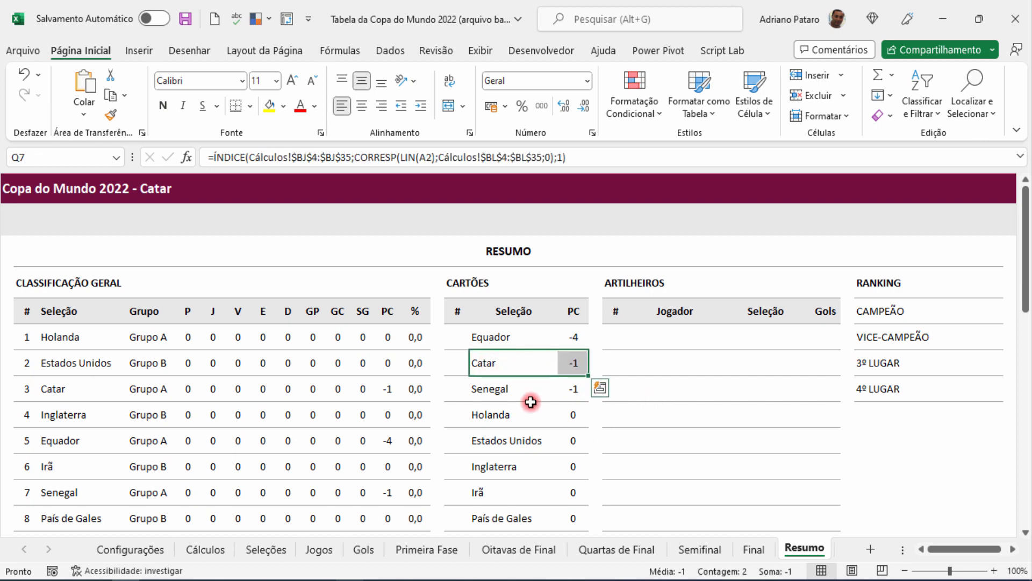
left_click_drag(490, 389, 573, 390)
left_click(674, 472)
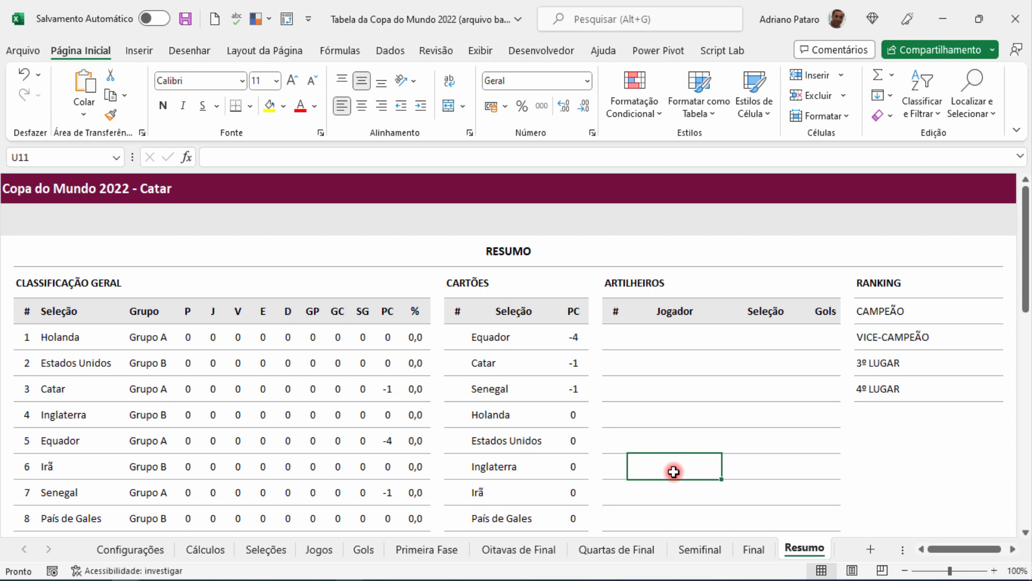
Step: Number the first three rows of the Resumo Cartões # column 1, 2 and 3
left_click(464, 337)
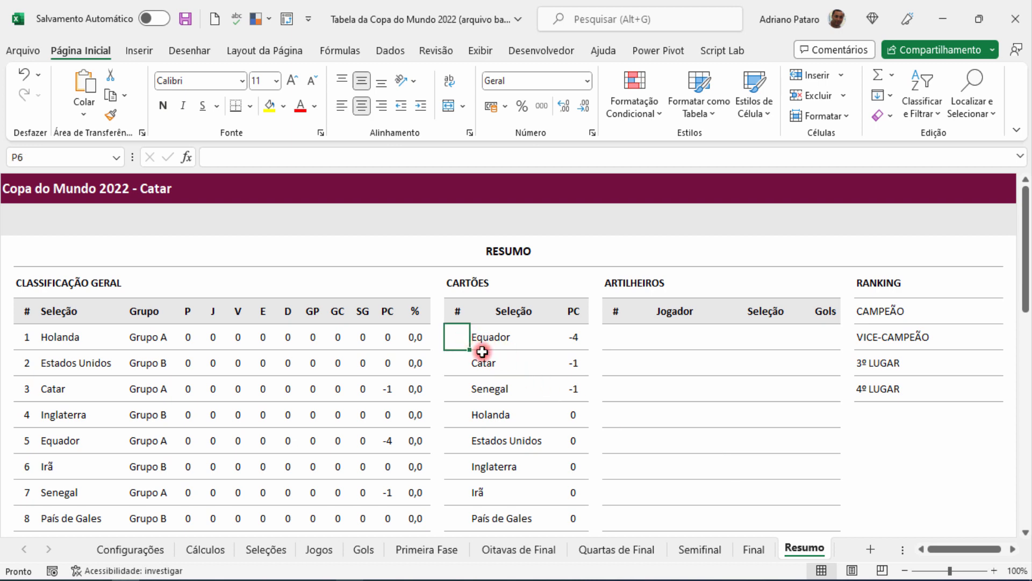
type("1")
key("Return")
type("2")
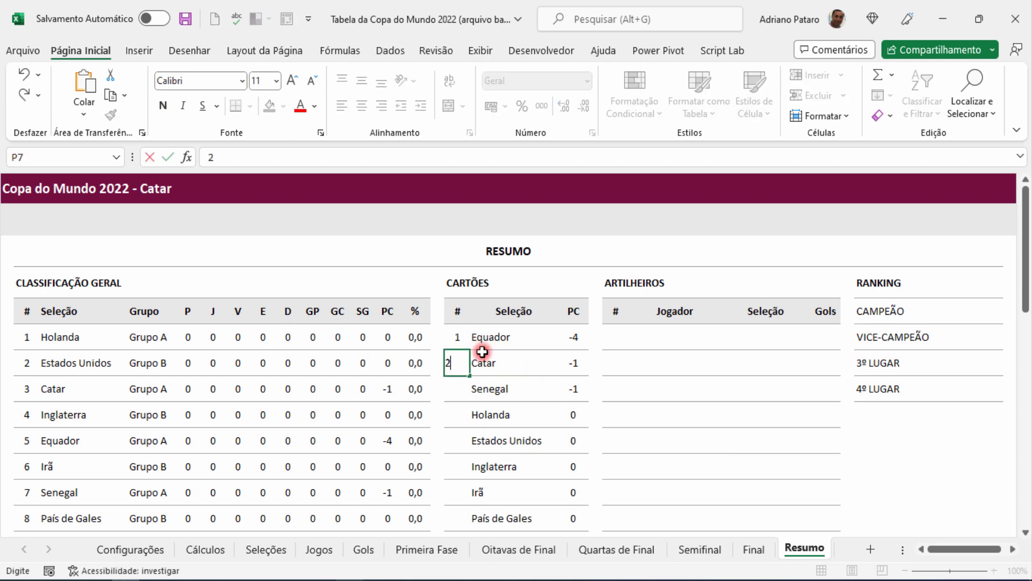
key("Return")
type("3")
key("Return")
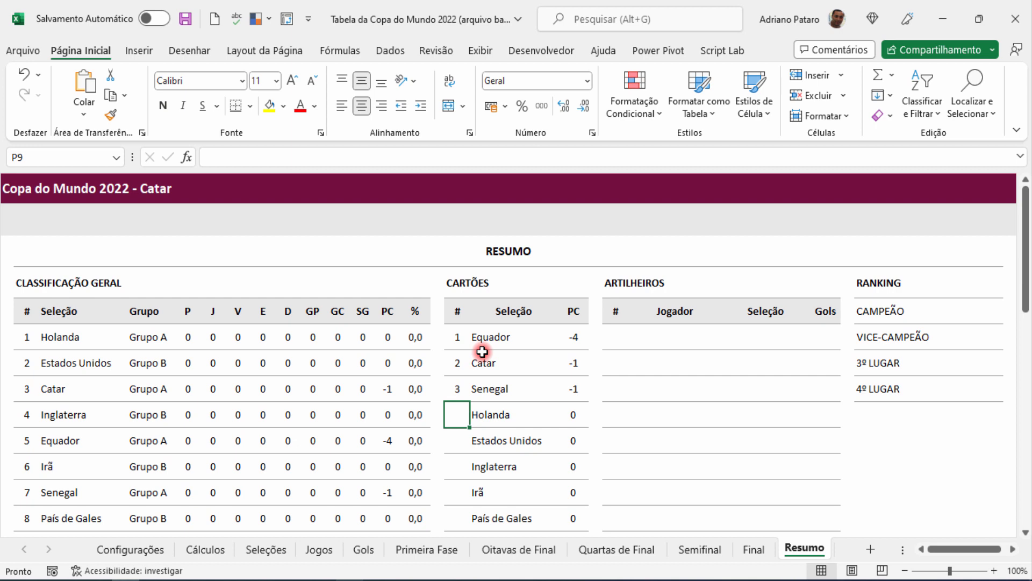
Step: Set Senegal's position in the Cartões # column to 2, matching its tie with Catar, and Holanda's position to 3
left_click_drag(575, 365, 557, 392)
left_click(465, 390)
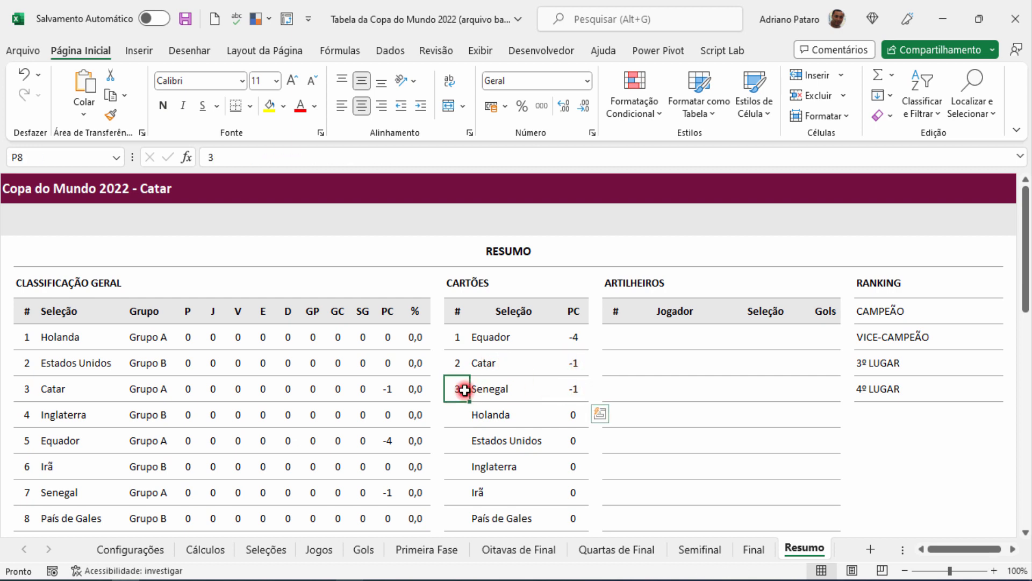
type("2")
key("Return")
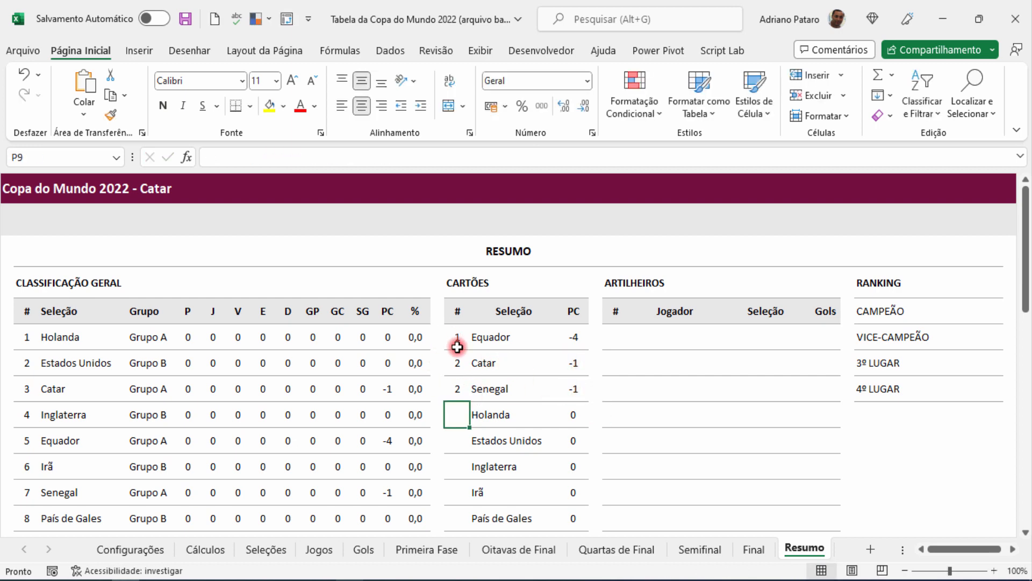
left_click_drag(457, 347, 577, 393)
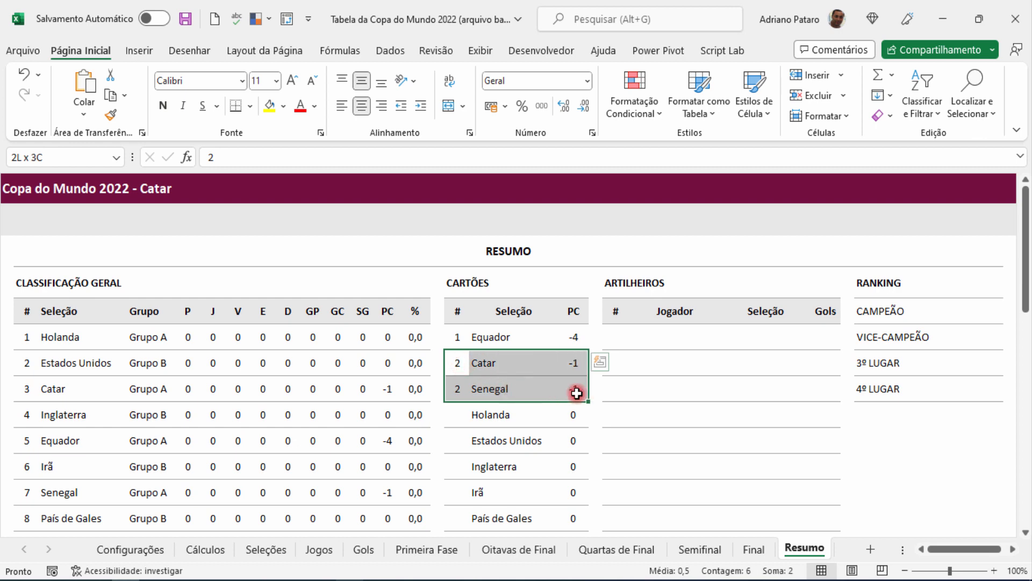
left_click(460, 409)
type("3")
key("Return")
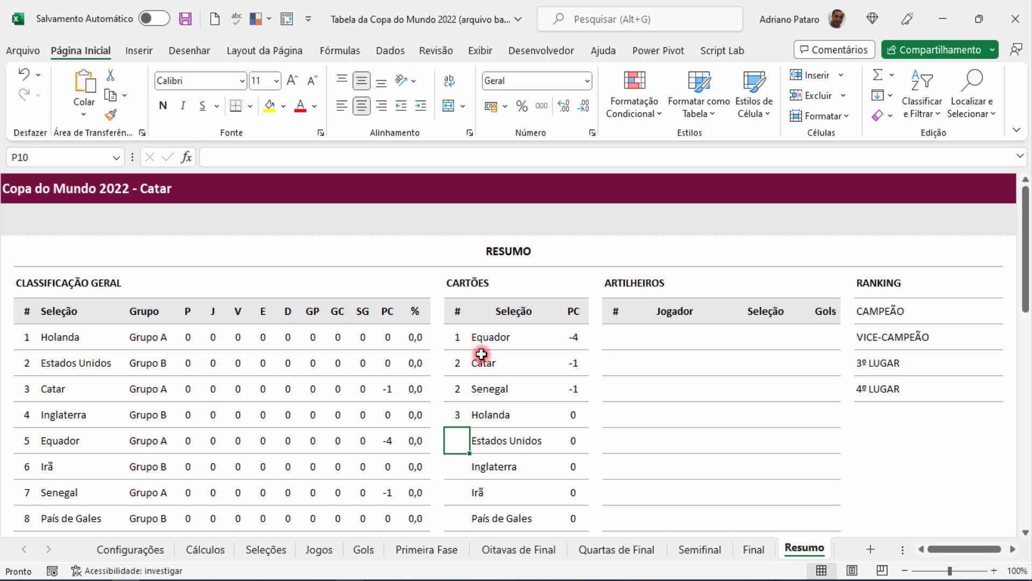
Step: Compare the tied PC values with their positions, and clear the trial numbers from P6:P9 in the Cartões # column
left_click(571, 363)
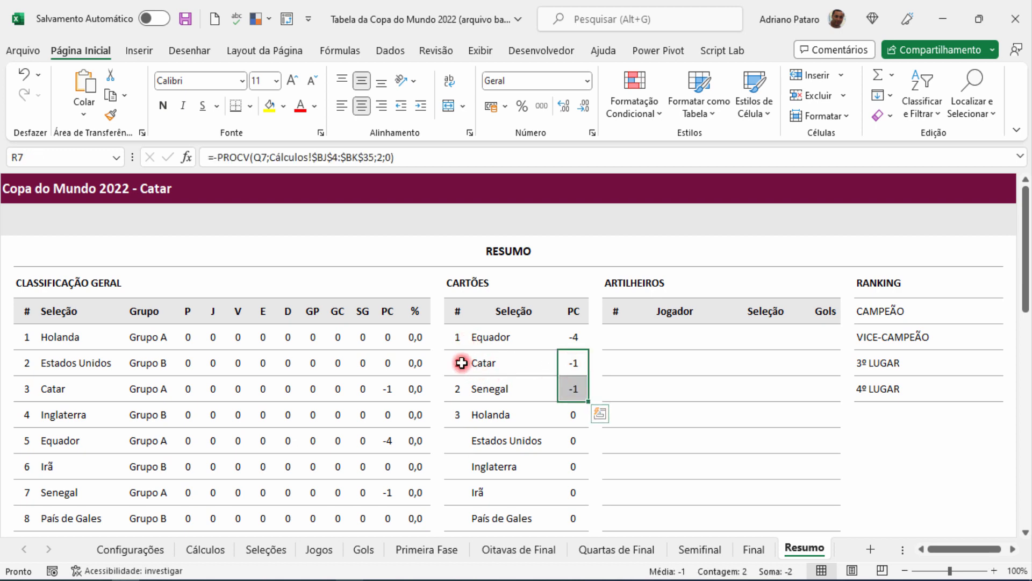
left_click_drag(460, 363, 465, 389)
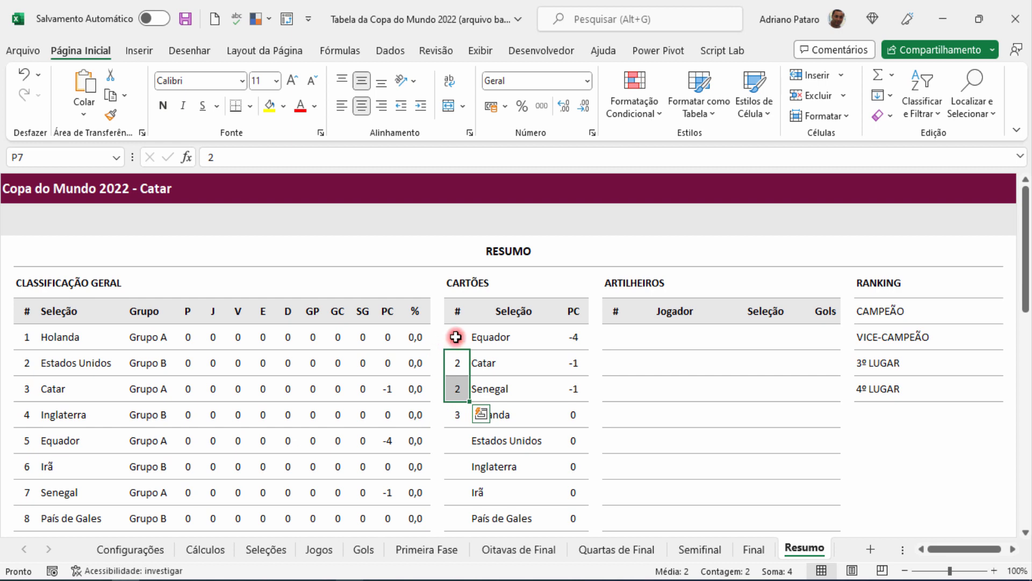
left_click(463, 410)
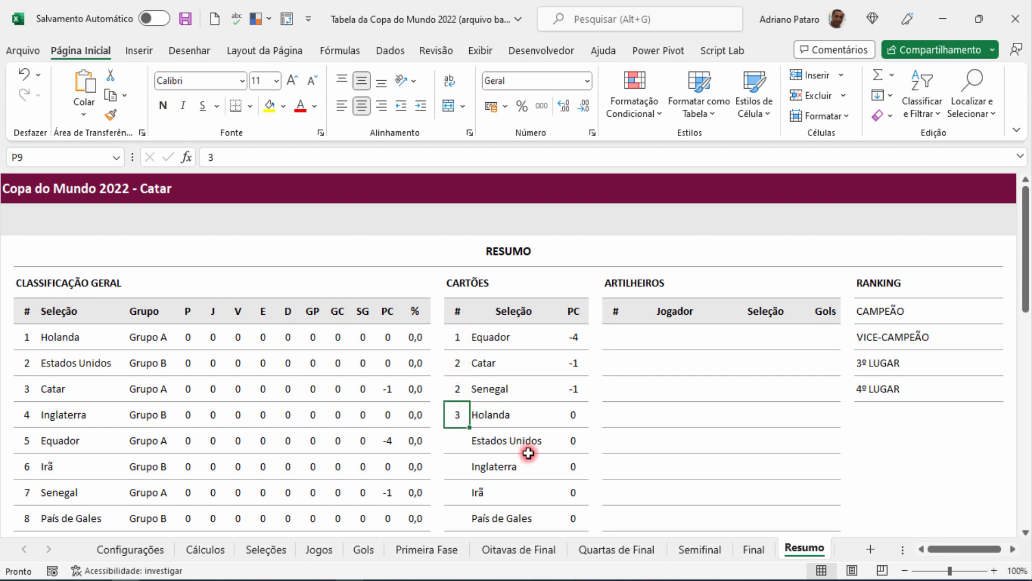
left_click_drag(458, 337, 468, 405)
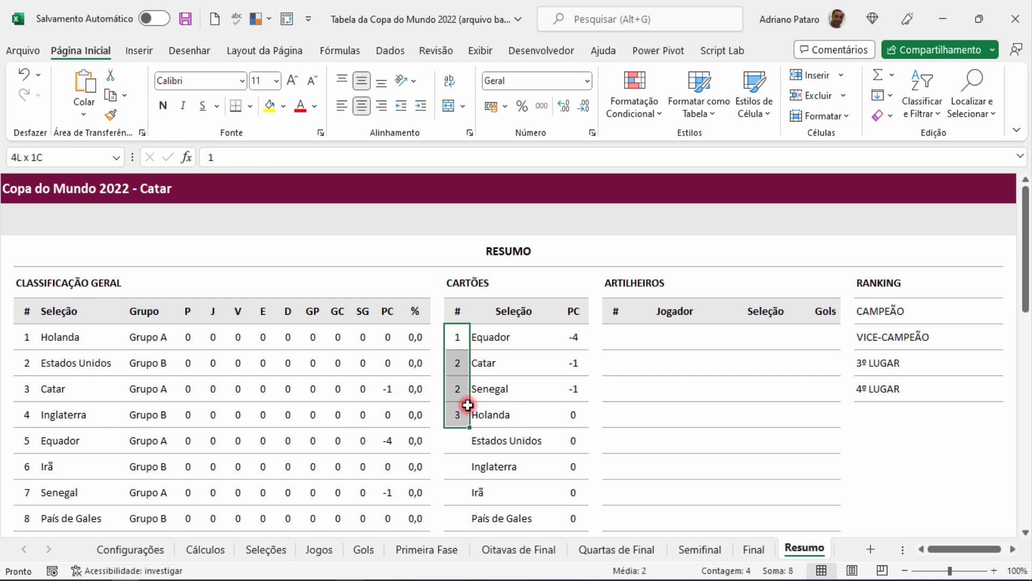
key("Delete")
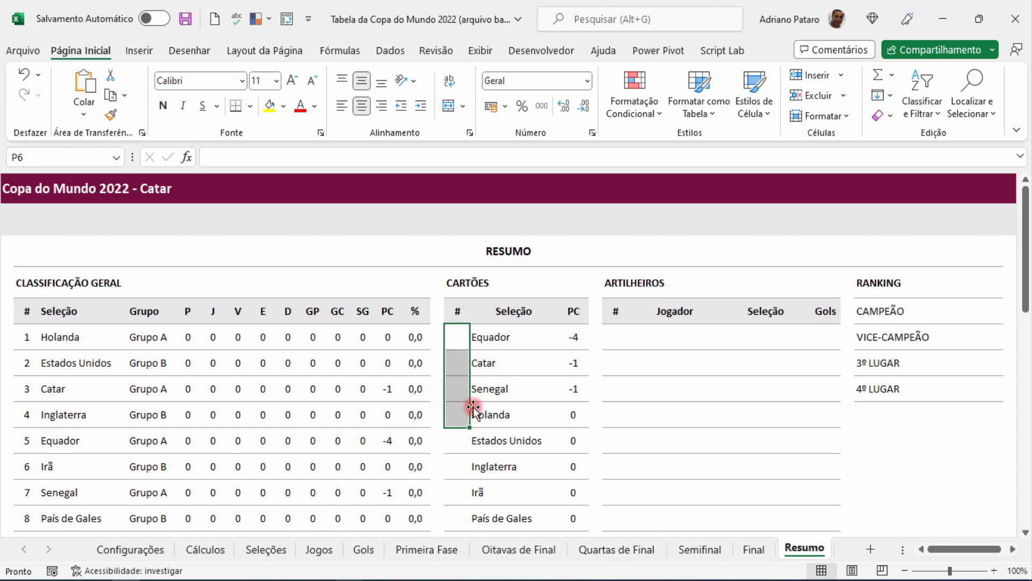
Step: Display the row and column headings on the Resumo sheet, with the empty cell AC5 beyond the Ranking table selected
left_click(458, 337)
left_click(1013, 548)
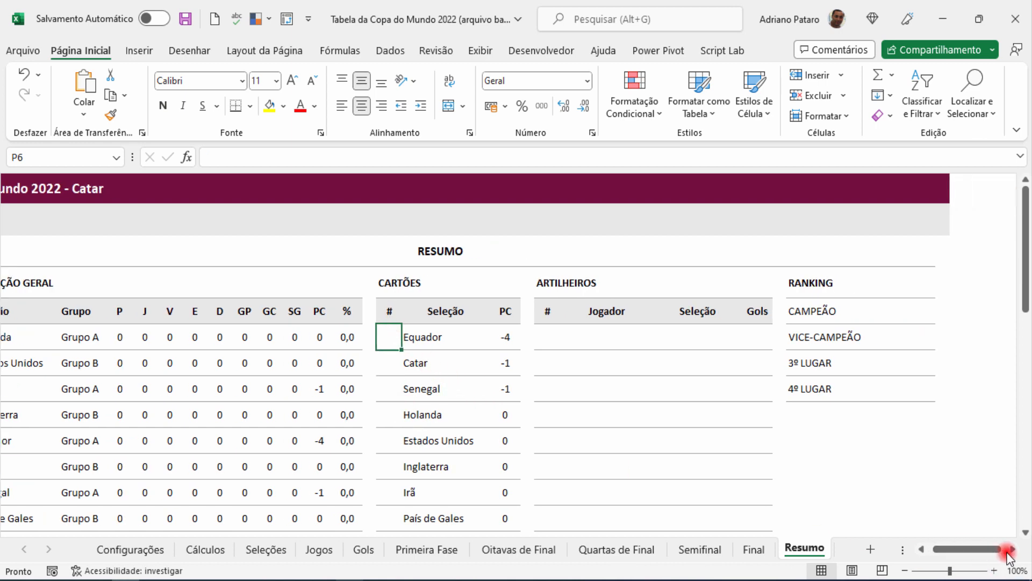
left_click(1013, 548)
left_click(1013, 549)
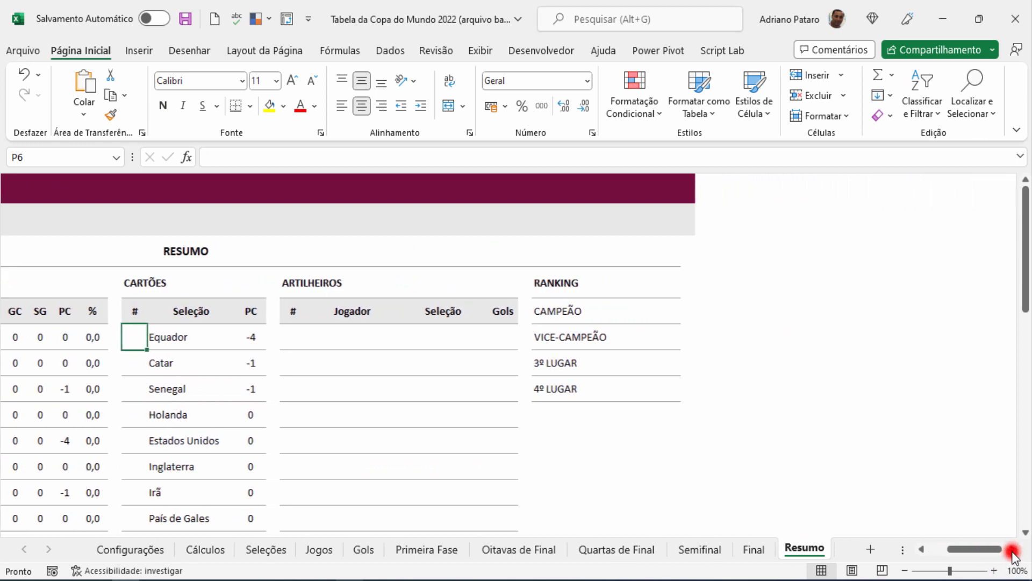
left_click(760, 301)
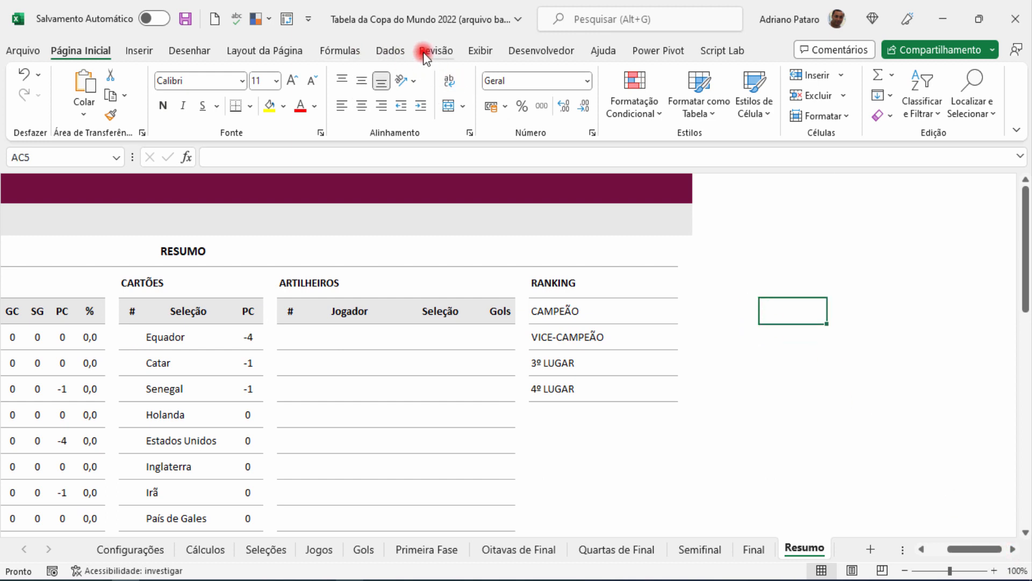
left_click(473, 50)
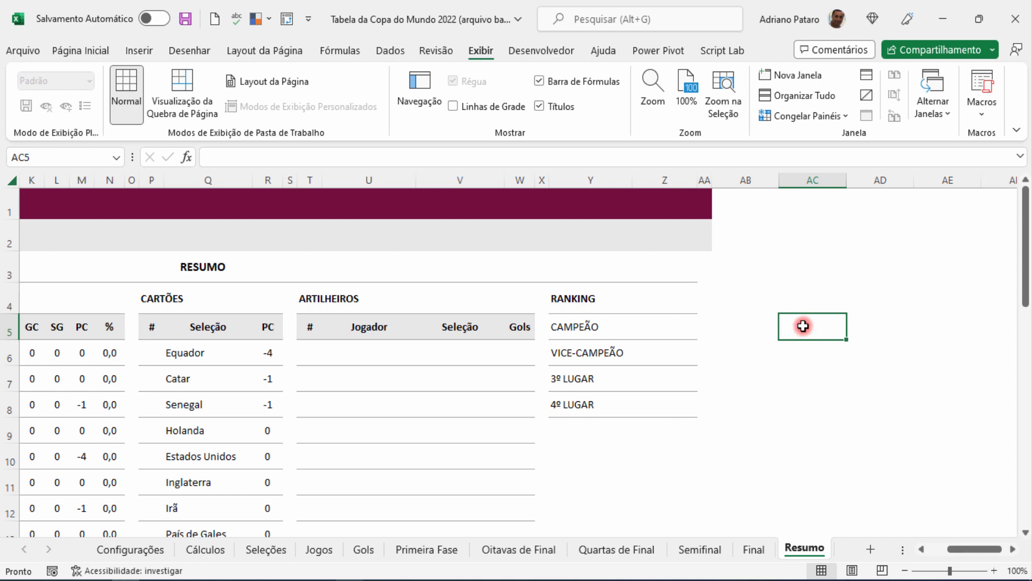
Step: Enter the helper column headers Contagem, Divisão and Ordem in cells AC5, AD5 and AE5
type("Contage")
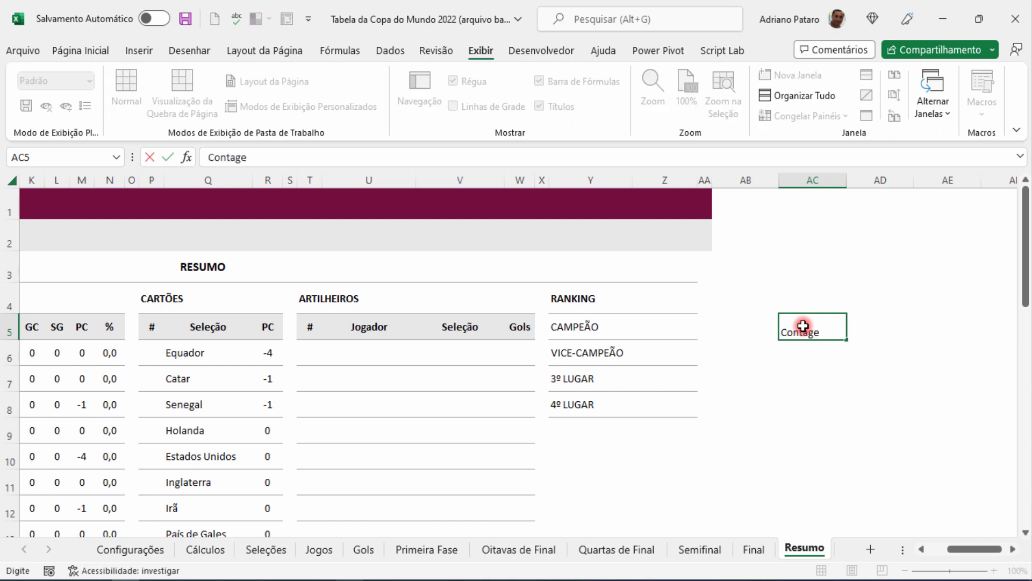
type("m")
key("Tab")
type("Divis")
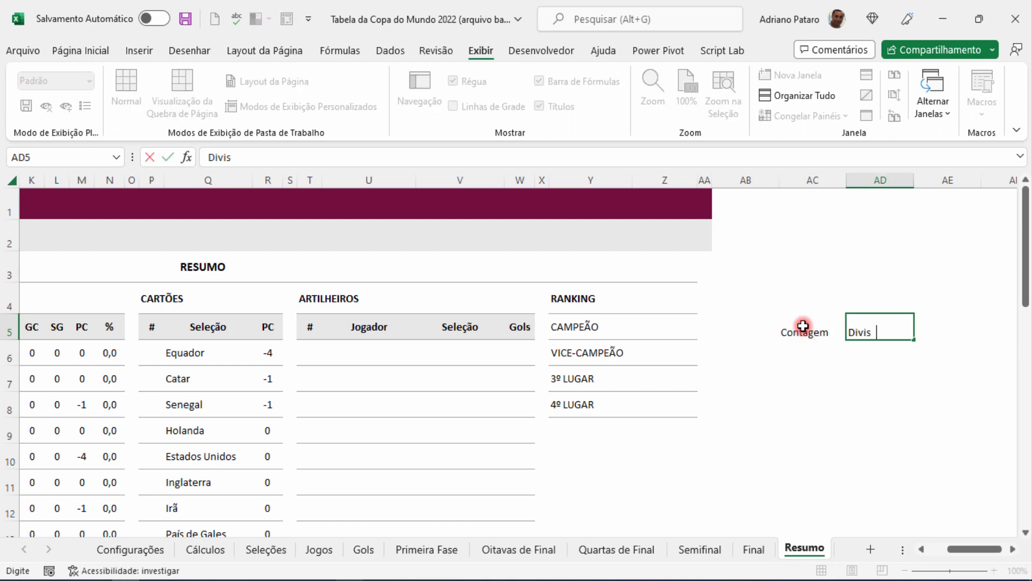
type("ão")
key("Tab")
type("Or")
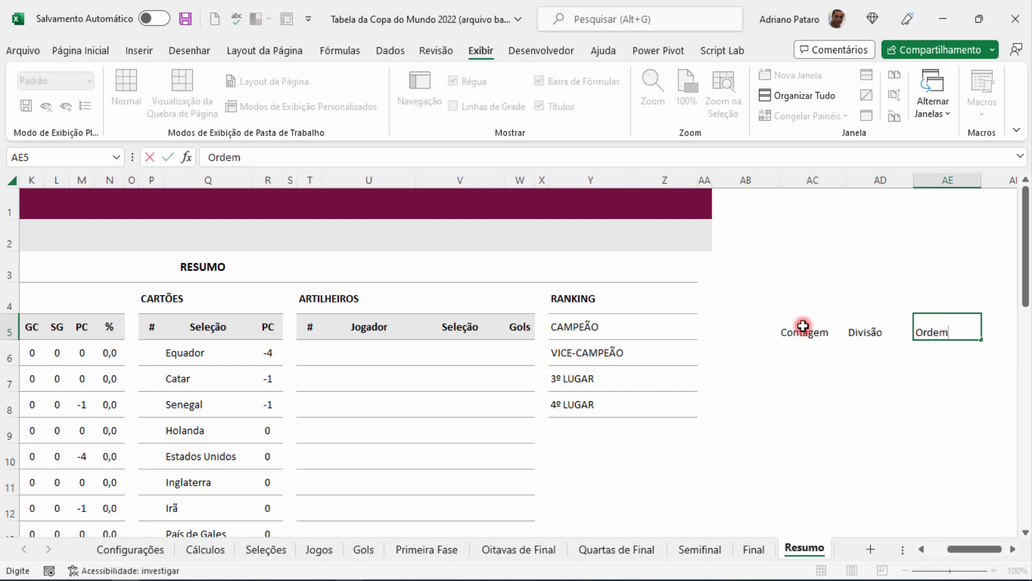
key("Return")
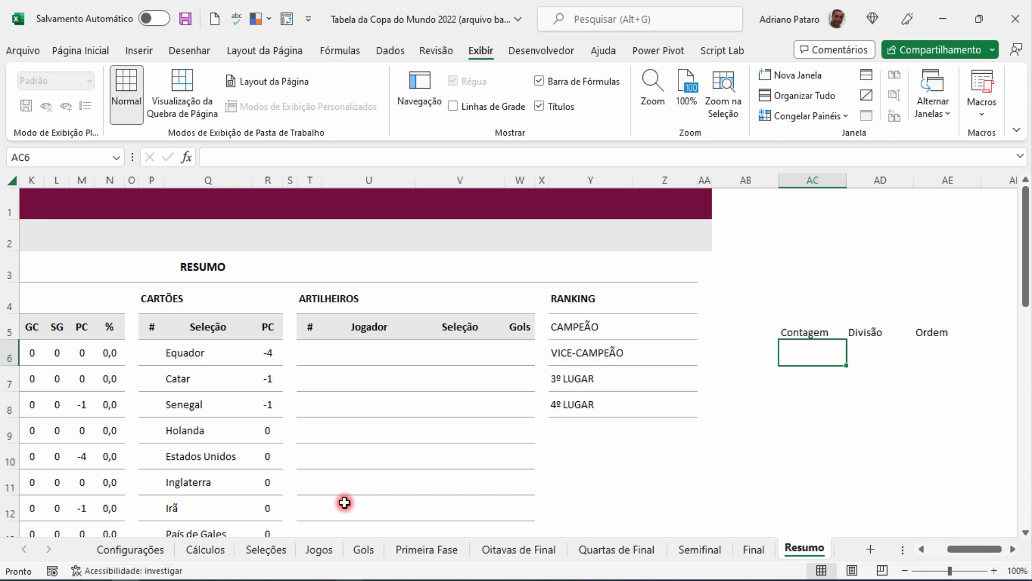
Step: Compare the PC values of the first four Cartões teams, including the tie between Catar and Senegal
left_click_drag(269, 353, 270, 430)
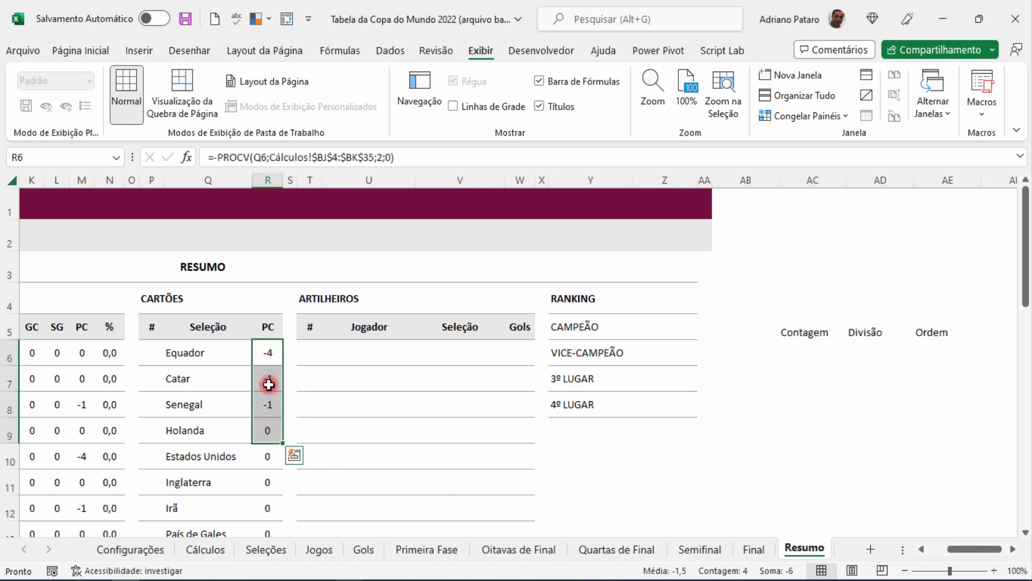
left_click_drag(269, 378, 270, 404)
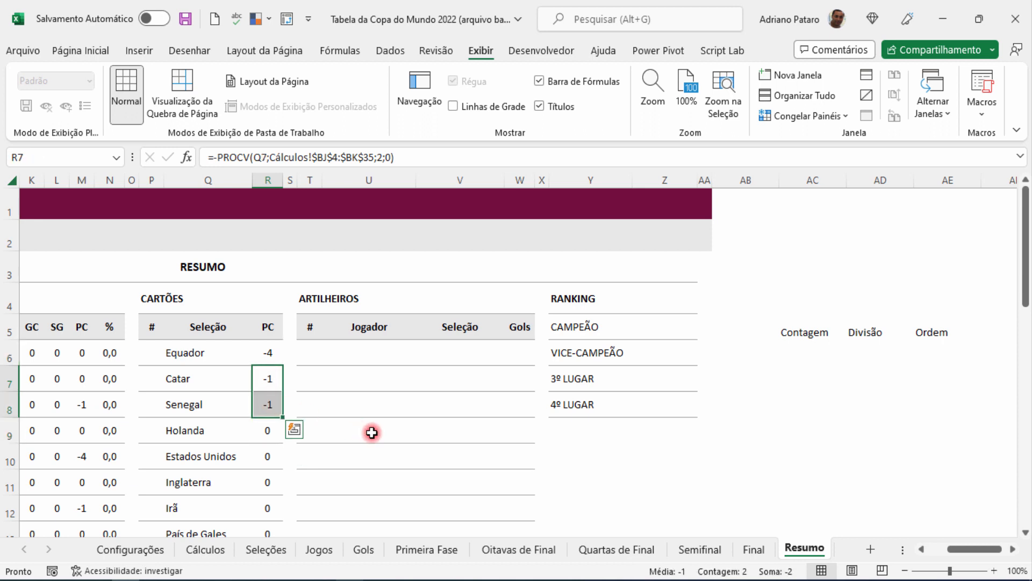
left_click_drag(272, 354, 270, 430)
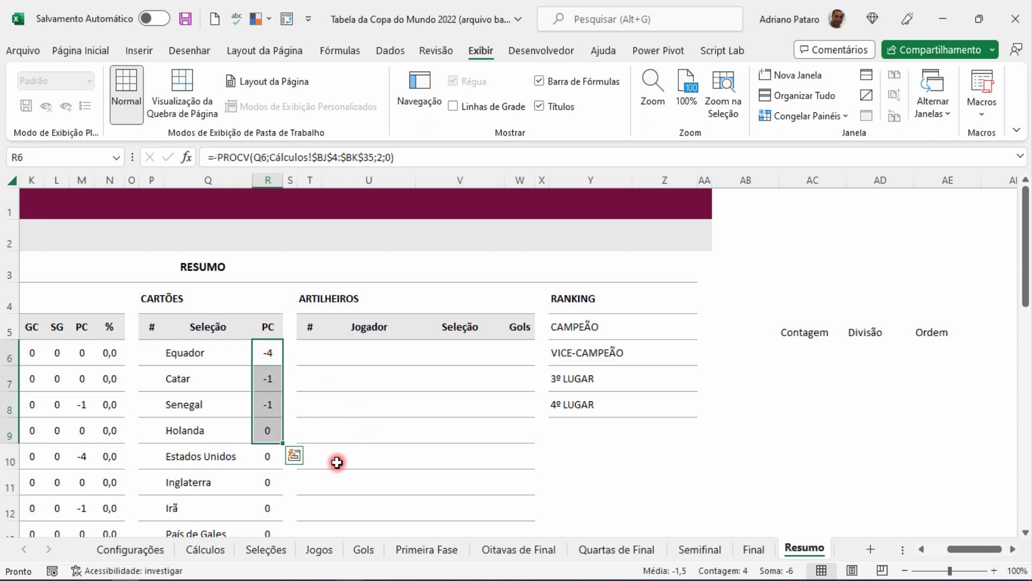
left_click(268, 352)
Step: Start a CONT.SE formula in AC6 with the absolute PC range $R$6:$R$37 as its Intervalo
left_click(804, 351)
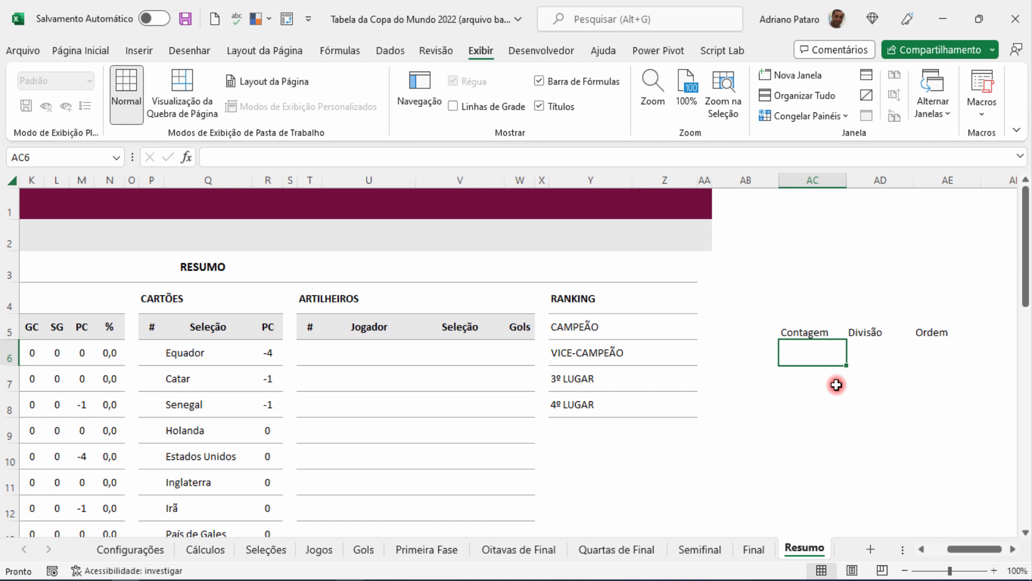
type("=CONT.SE")
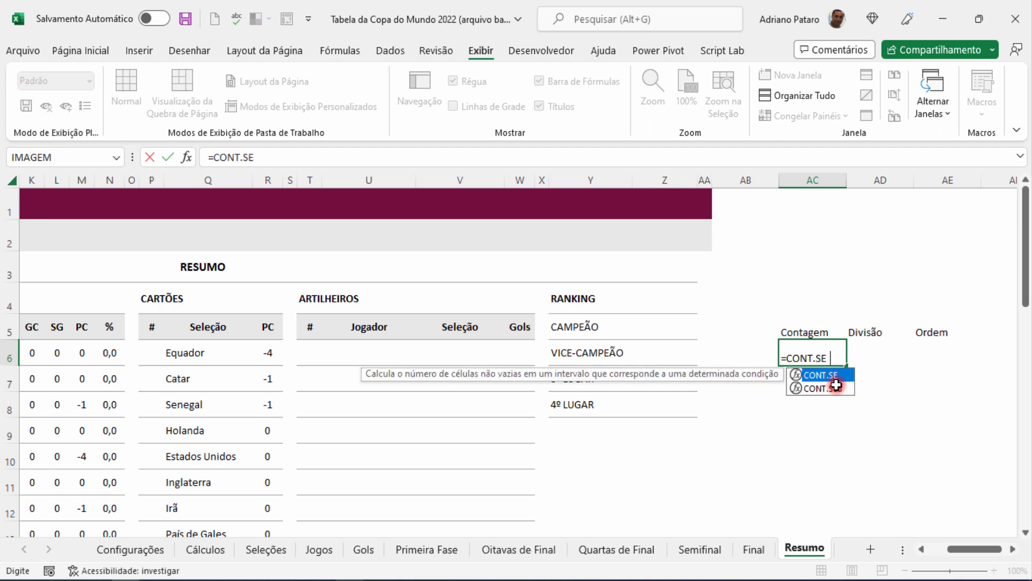
double_click(837, 385)
type(")")
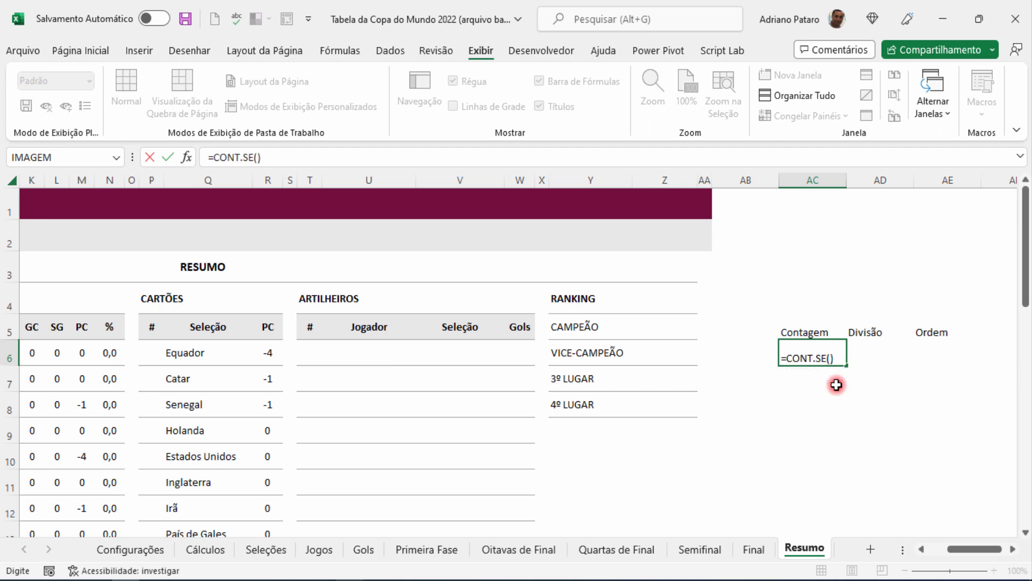
left_click(186, 157)
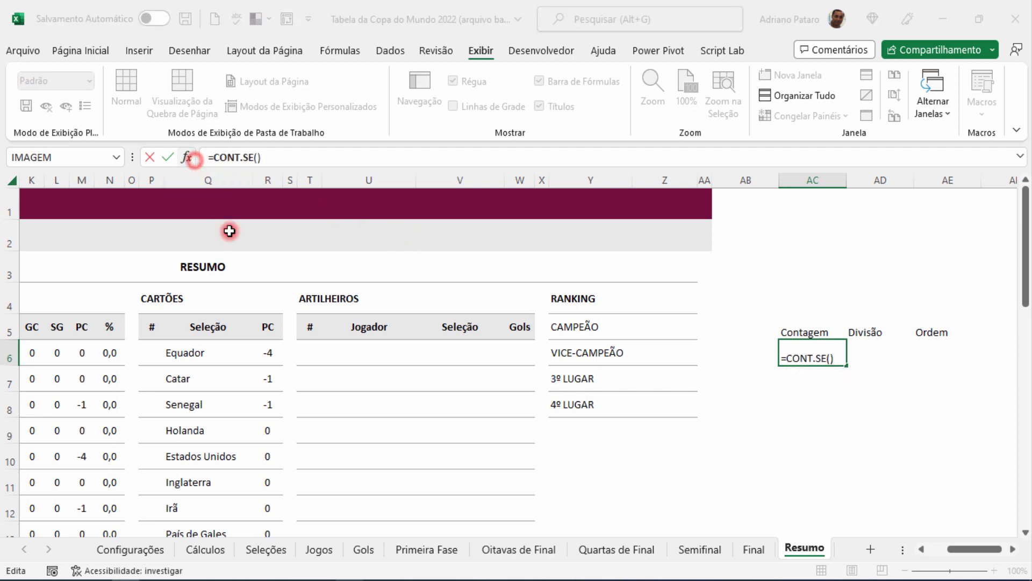
left_click_drag(461, 268, 758, 215)
left_click(644, 248)
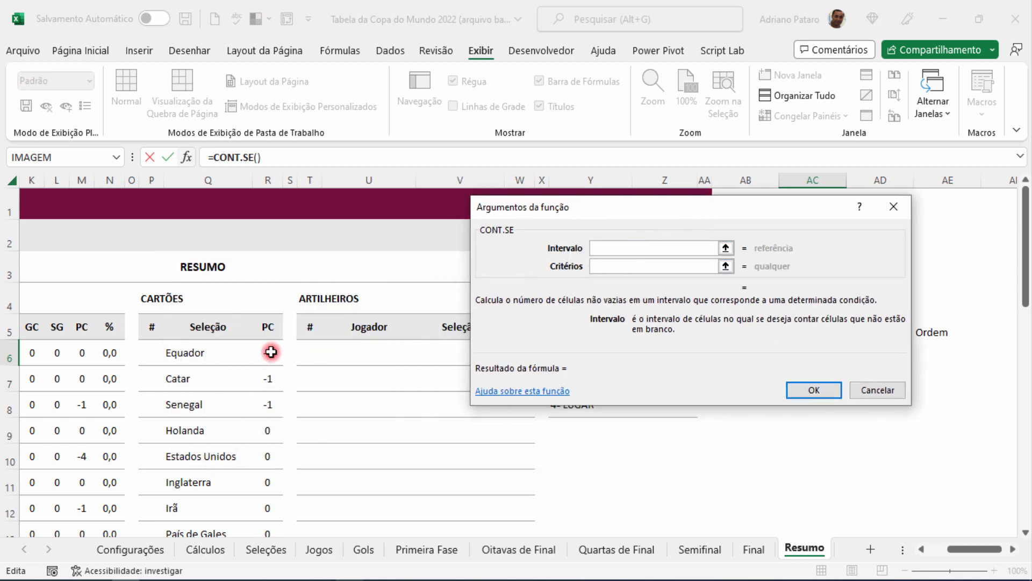
left_click_drag(270, 352, 274, 479)
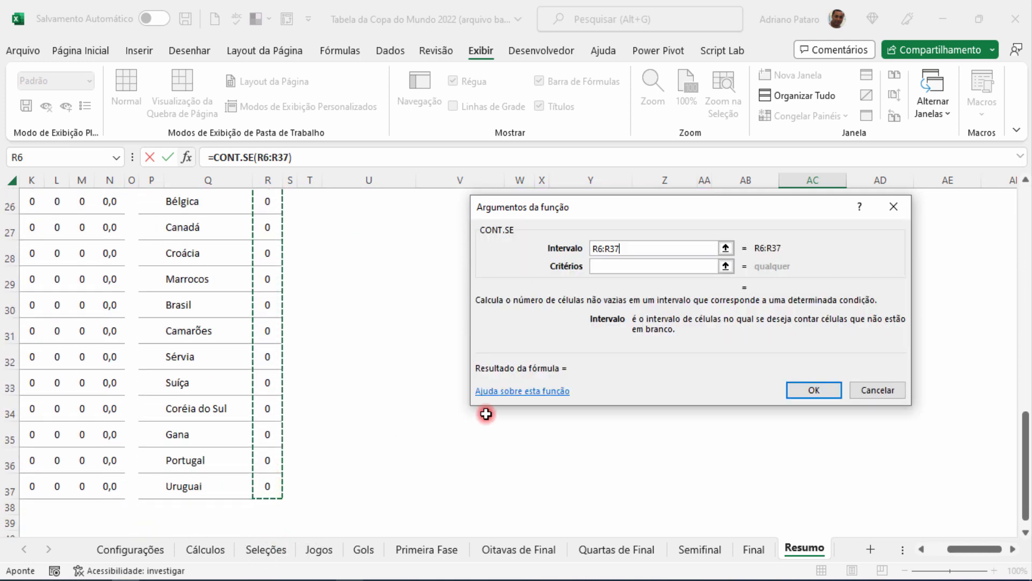
key("F4")
Step: Set the CONT.SE Critérios to the absolute range $R$6:$R$37 and confirm the formula
left_click(624, 266)
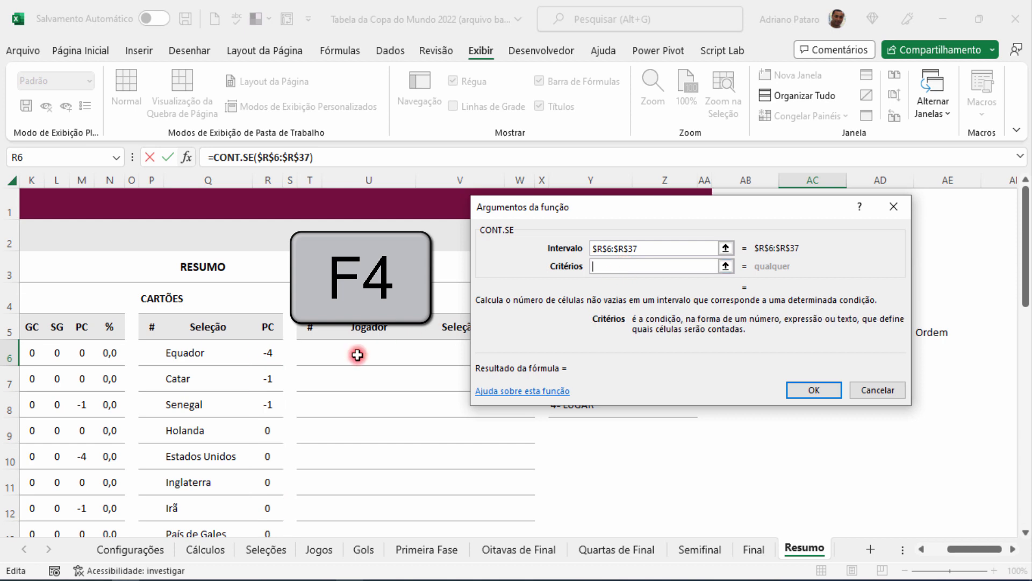
left_click_drag(276, 350, 262, 503)
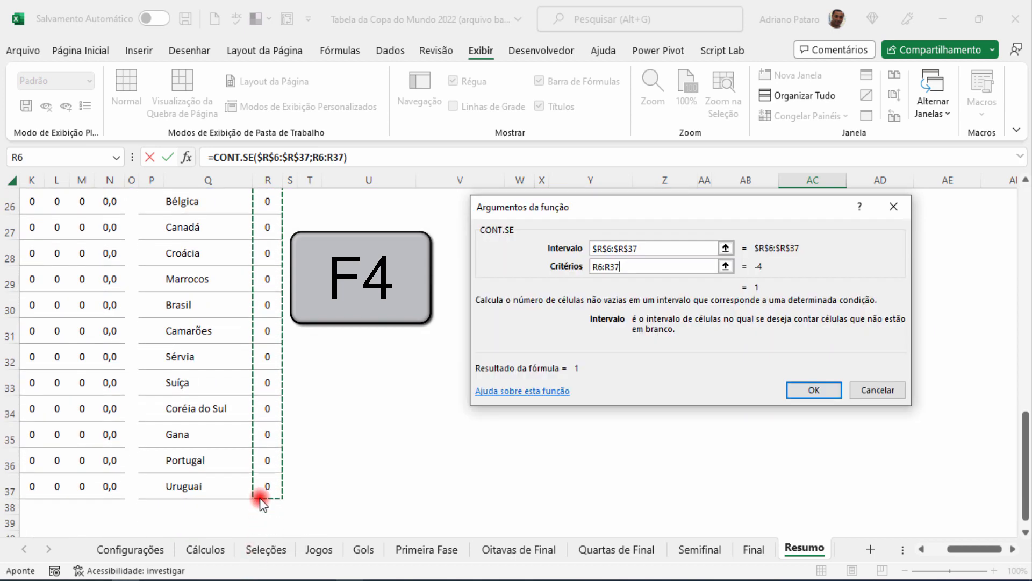
key("F4")
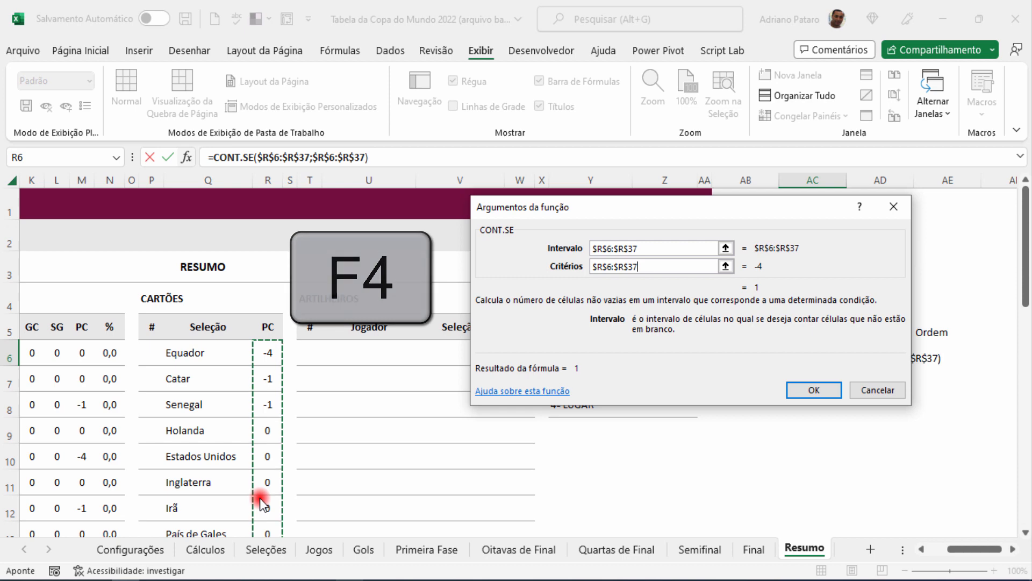
left_click(809, 391)
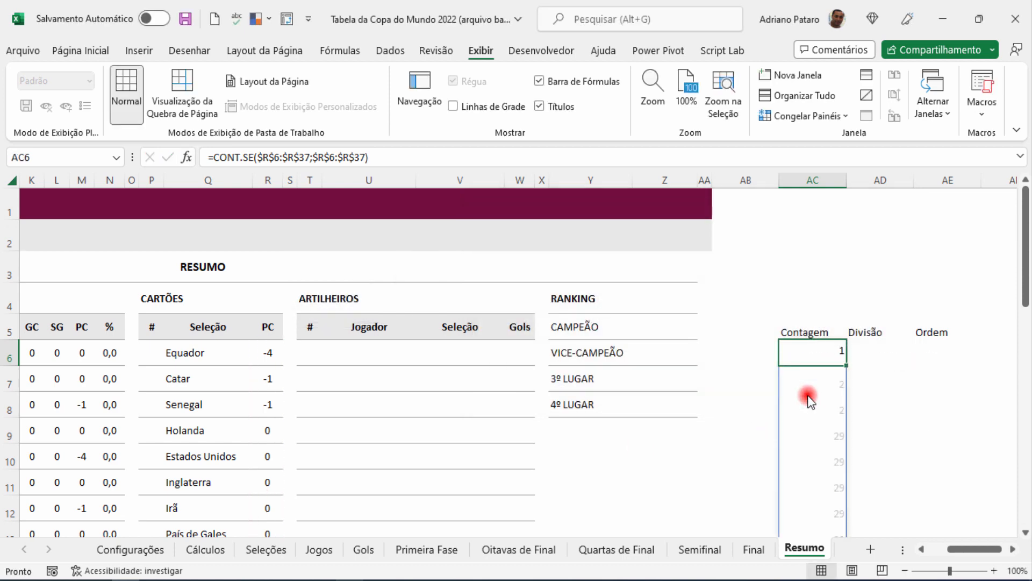
Step: Center the contents of column AC horizontally and align them to the middle vertically
left_click(816, 179)
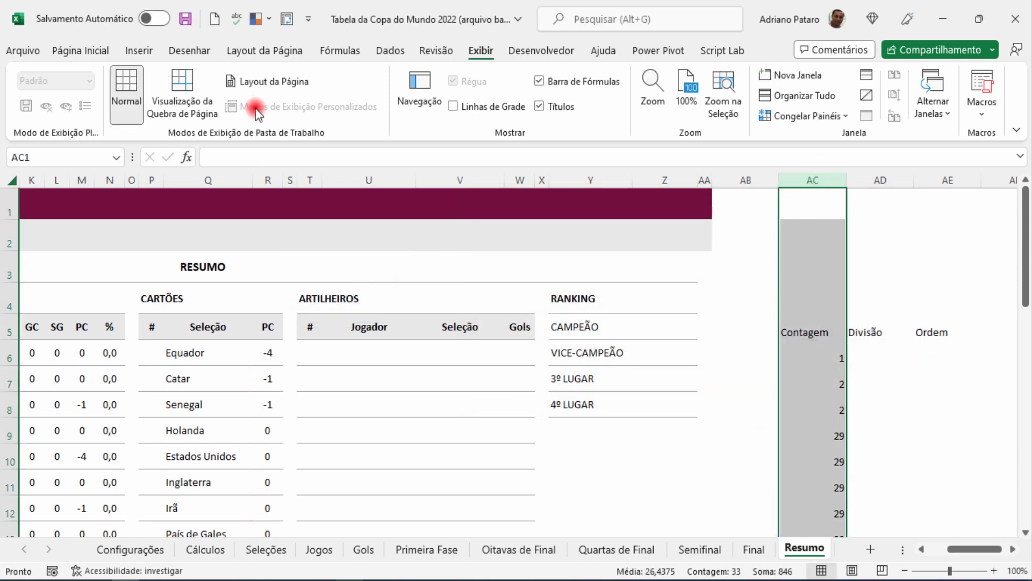
left_click(75, 54)
left_click(362, 106)
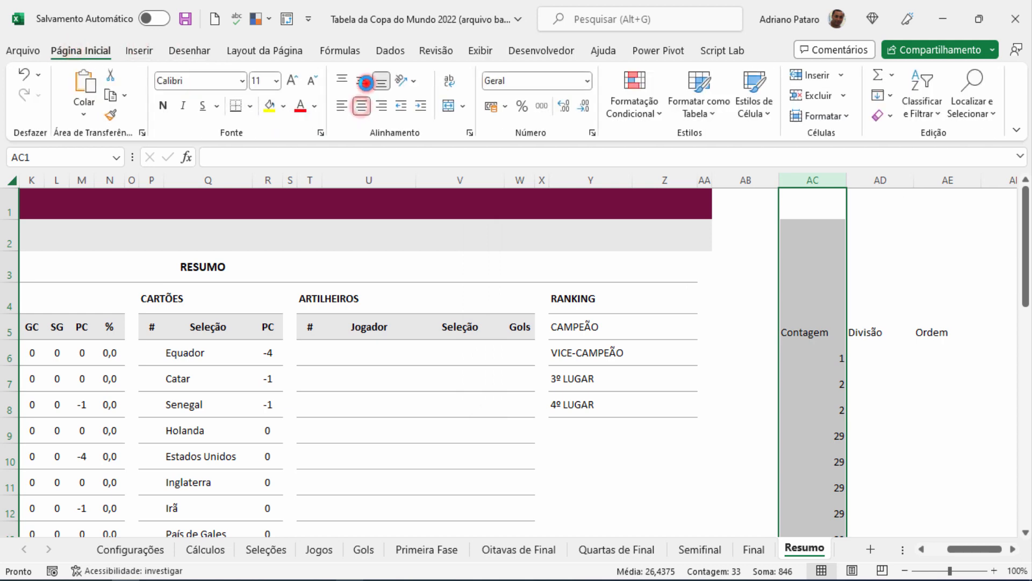
left_click(364, 82)
Step: Check the Contagem results in column AC against the repeated PC values in column R of the Cartões table
scroll(860, 339, "down", 2)
scroll(863, 346, "up", 2)
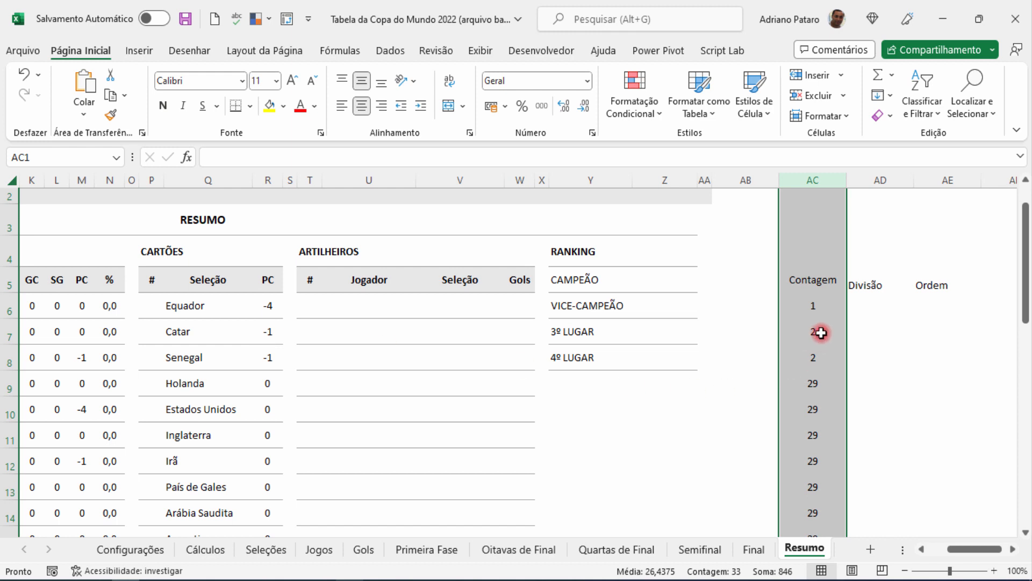
left_click_drag(267, 332, 268, 356)
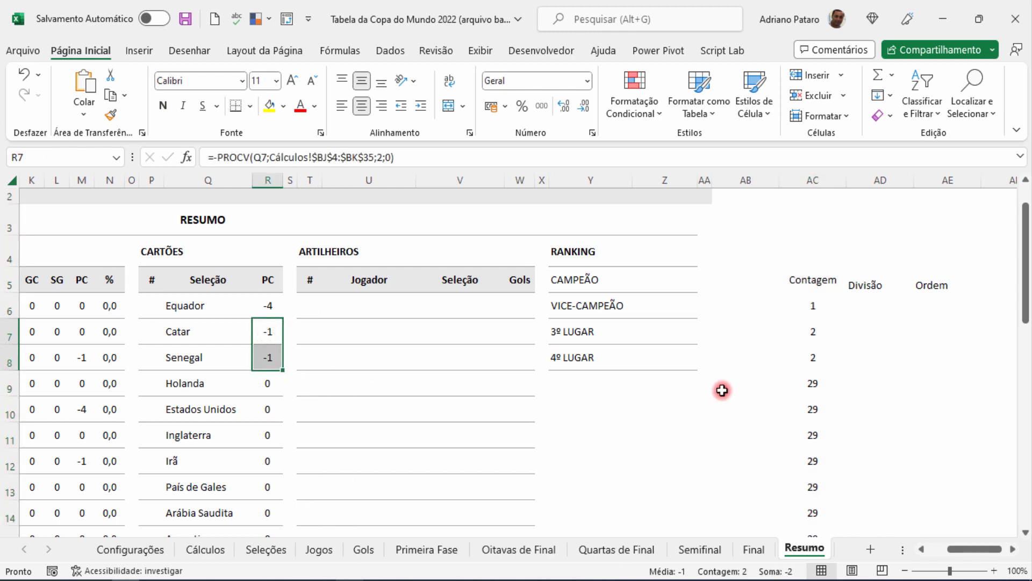
left_click(274, 388)
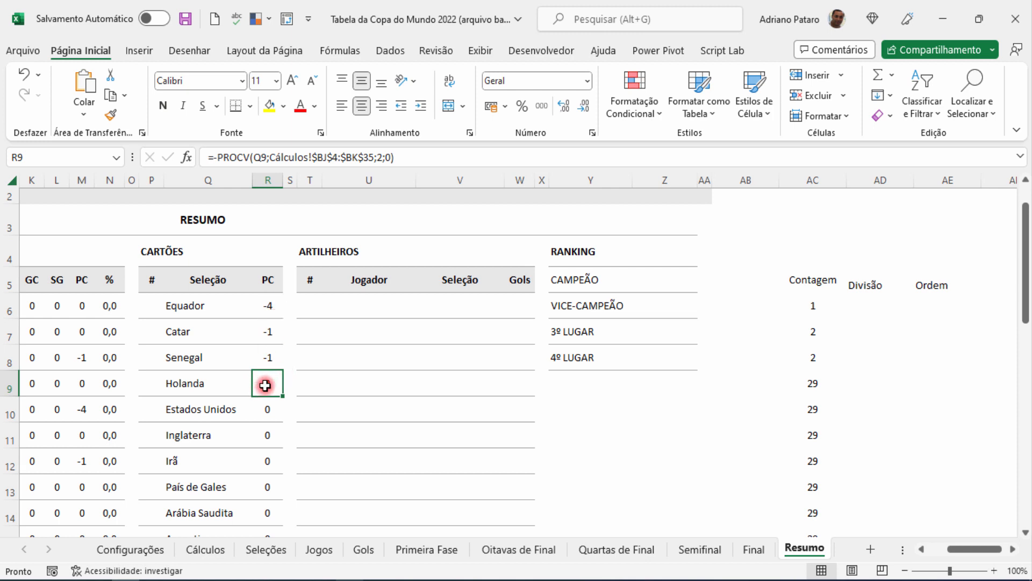
left_click_drag(265, 386, 269, 492)
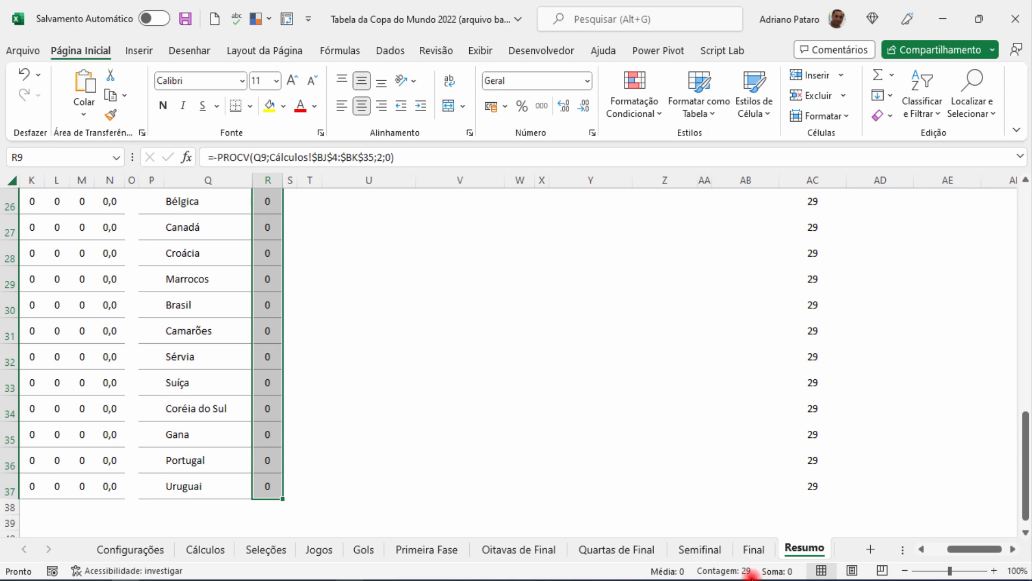
scroll(534, 479, "up", 8)
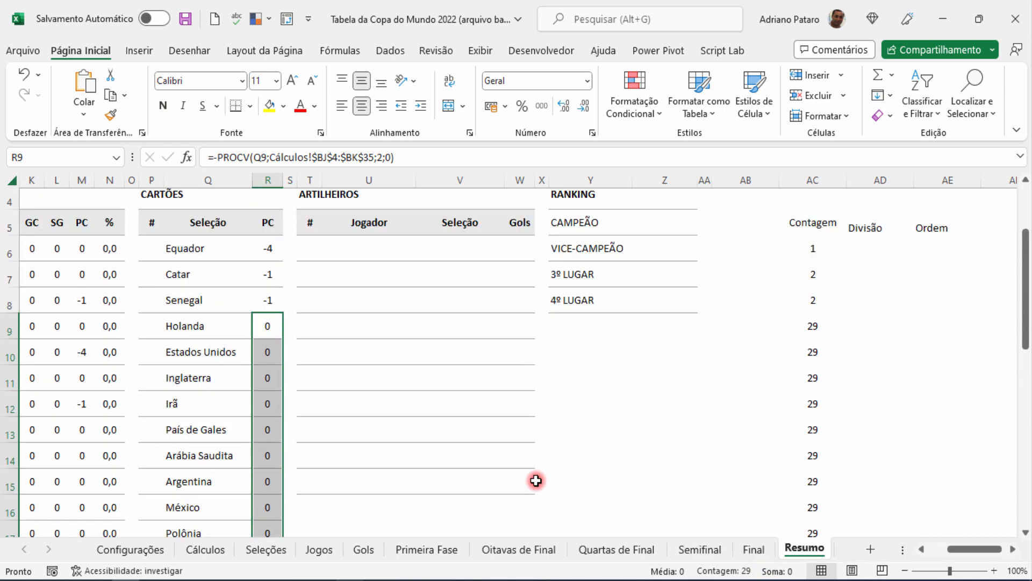
scroll(636, 452, "down", 1)
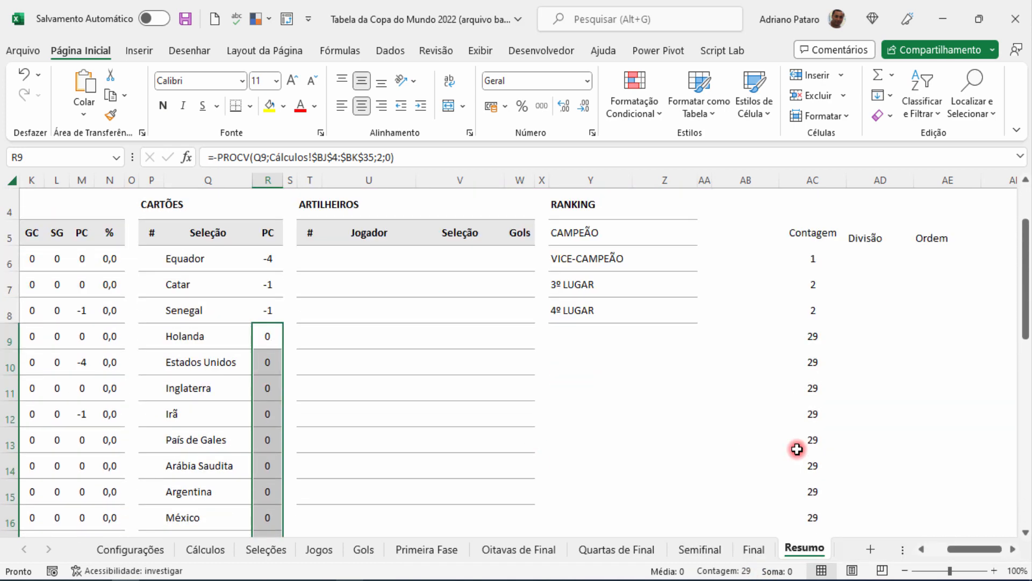
left_click(816, 259)
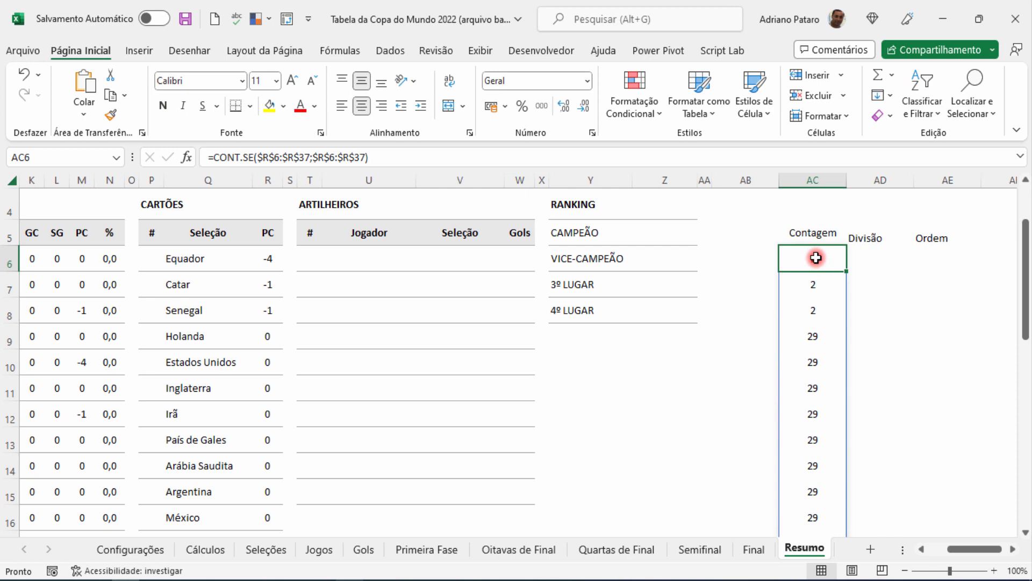
left_click_drag(818, 283, 817, 387)
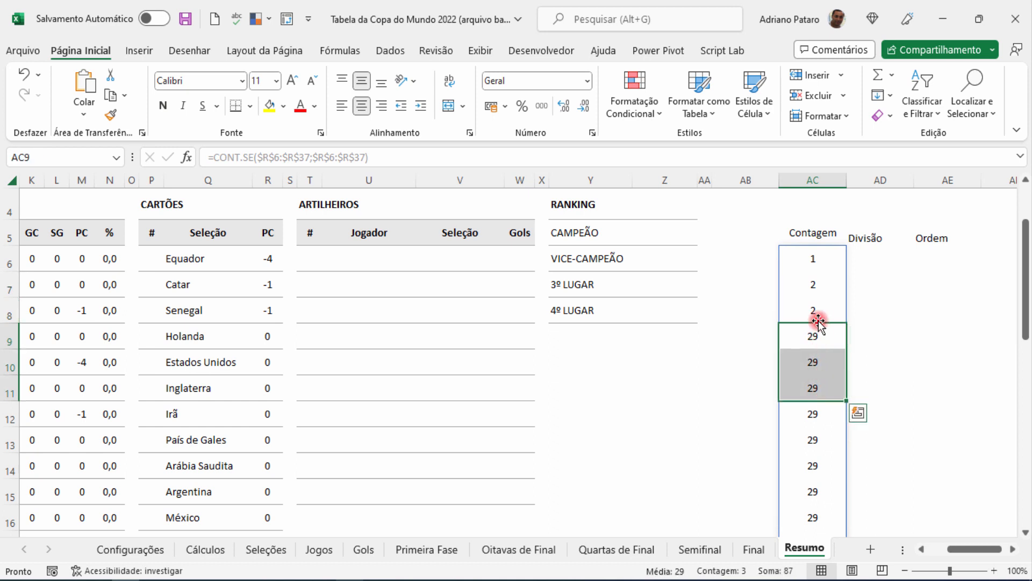
left_click_drag(818, 283, 818, 307)
left_click(813, 338)
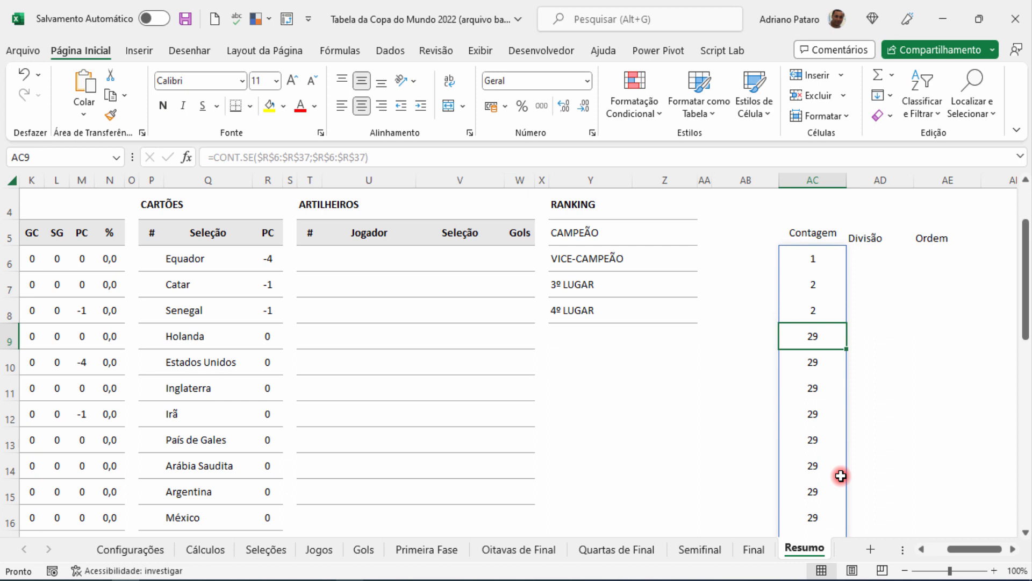
Step: Enter the formula =1/AC6:AC37 in AD6 to calculate the Divisão values from the whole Contagem range
left_click(872, 259)
type("=")
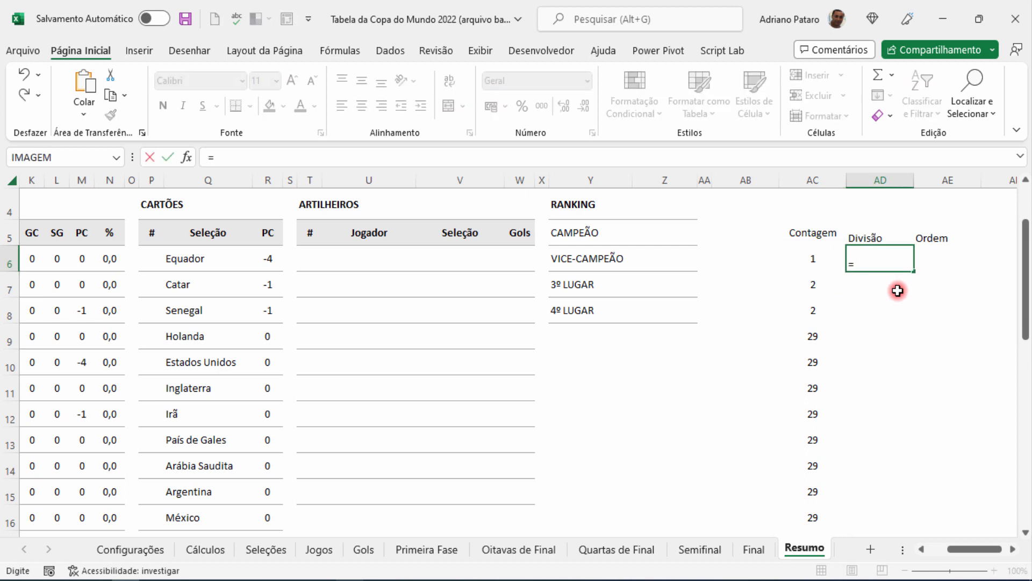
type("1/")
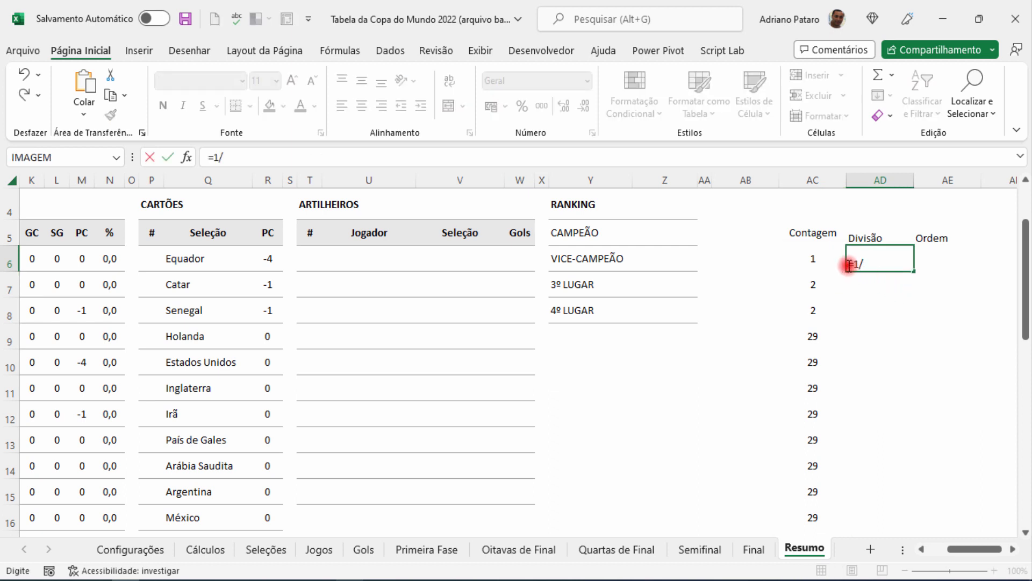
left_click_drag(817, 257, 820, 464)
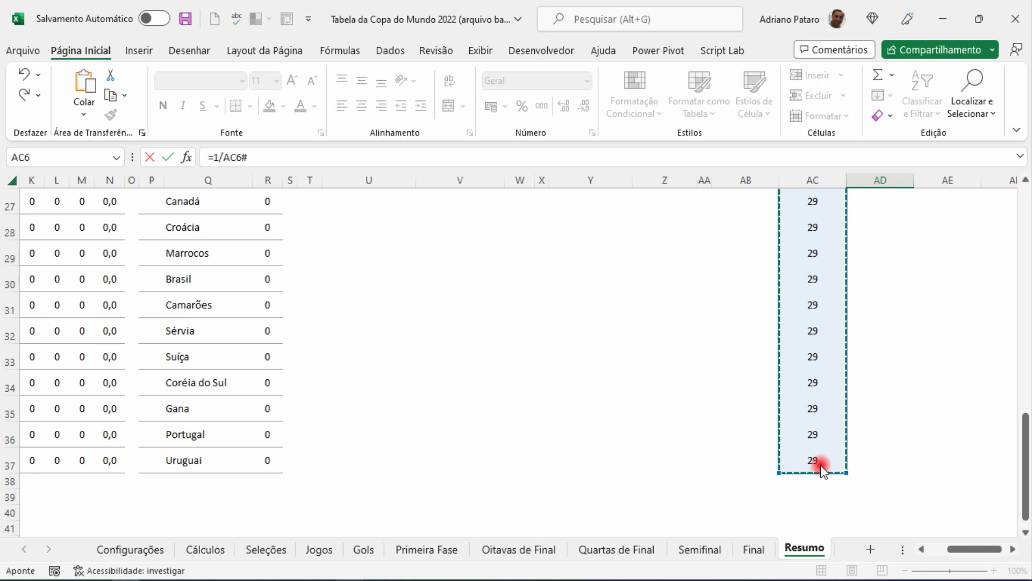
scroll(428, 354, "up", 9)
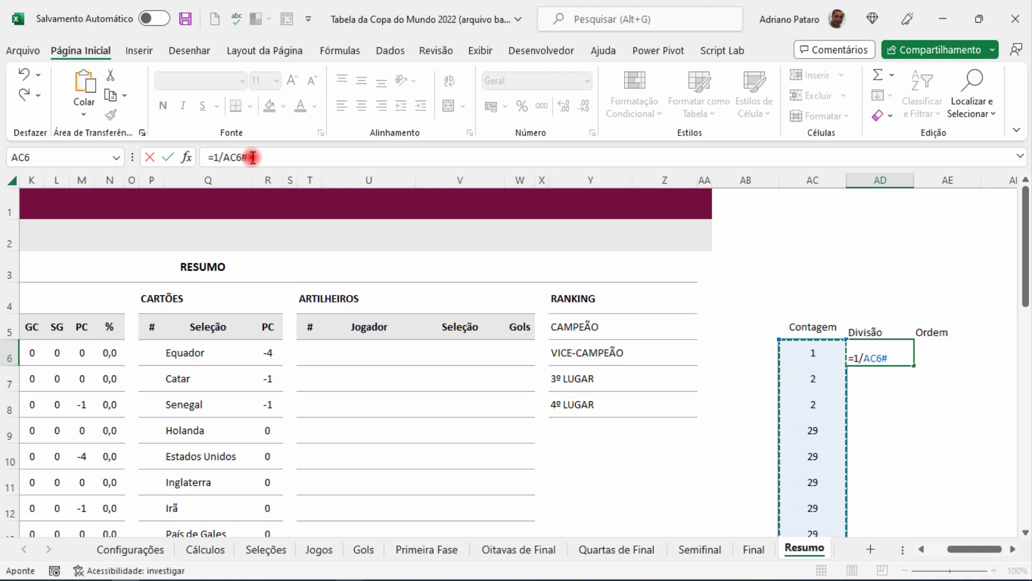
key("BackSpace")
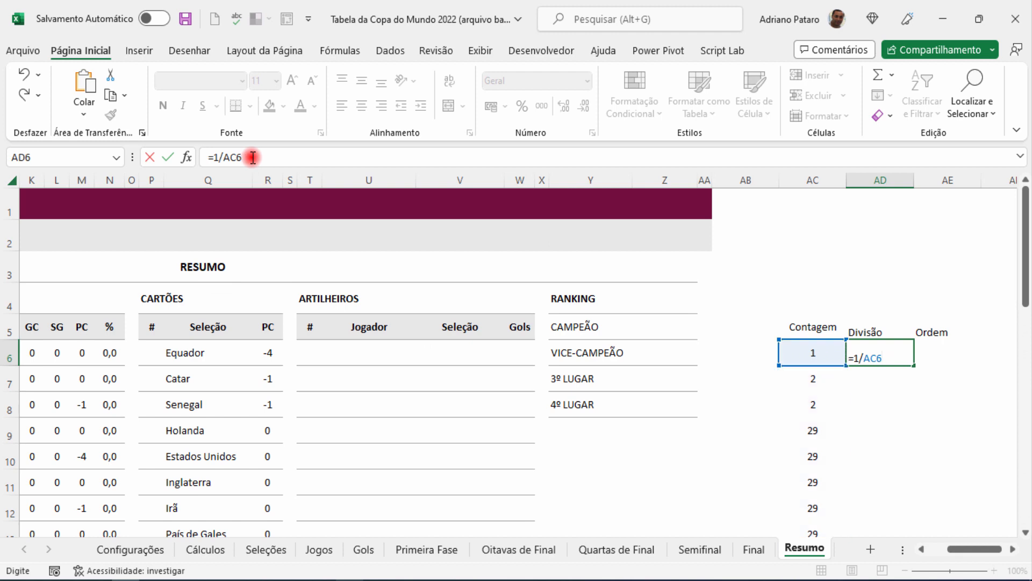
type(":AC37")
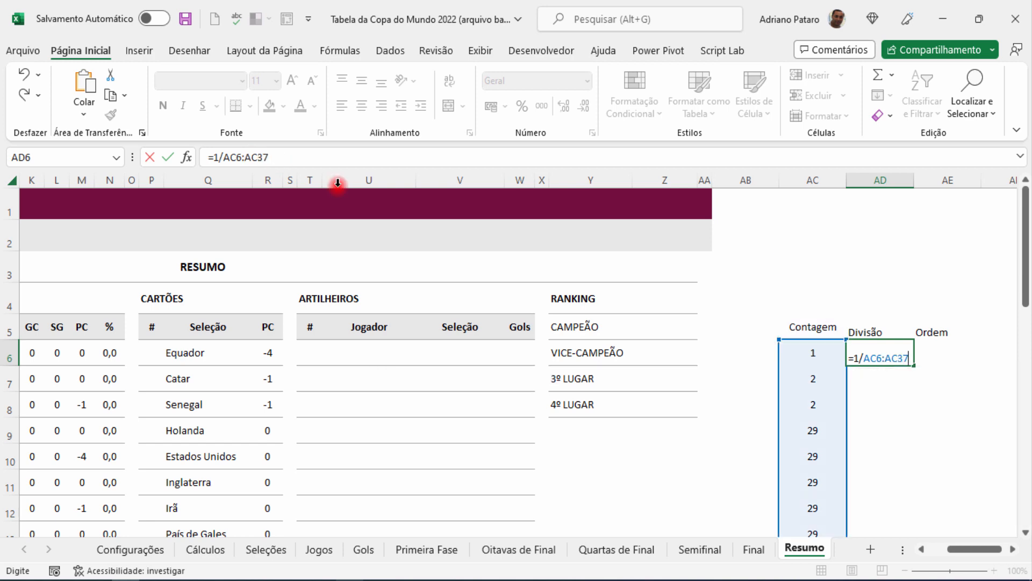
scroll(595, 331, "down", 9)
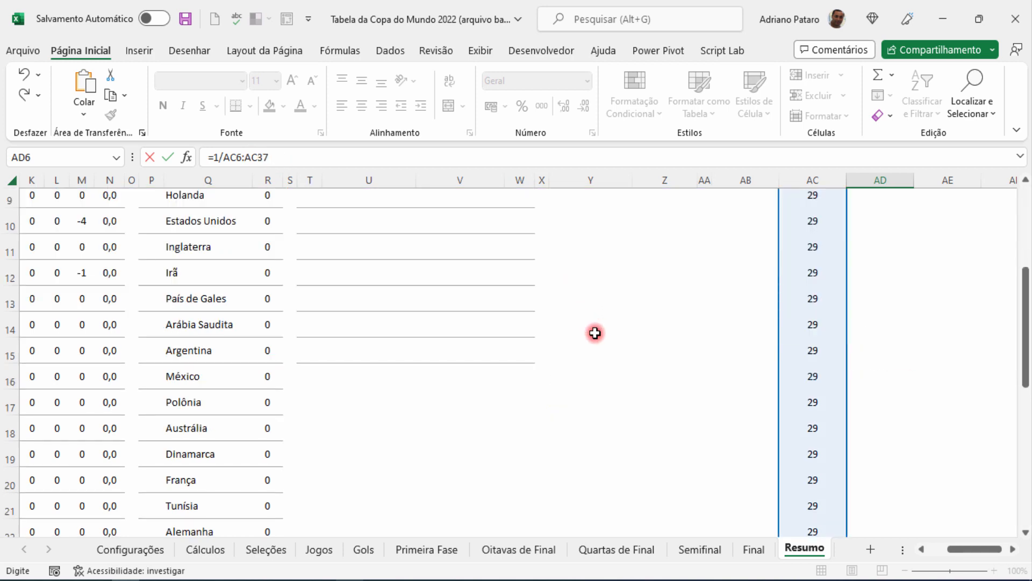
scroll(606, 352, "up", 9)
key("Return")
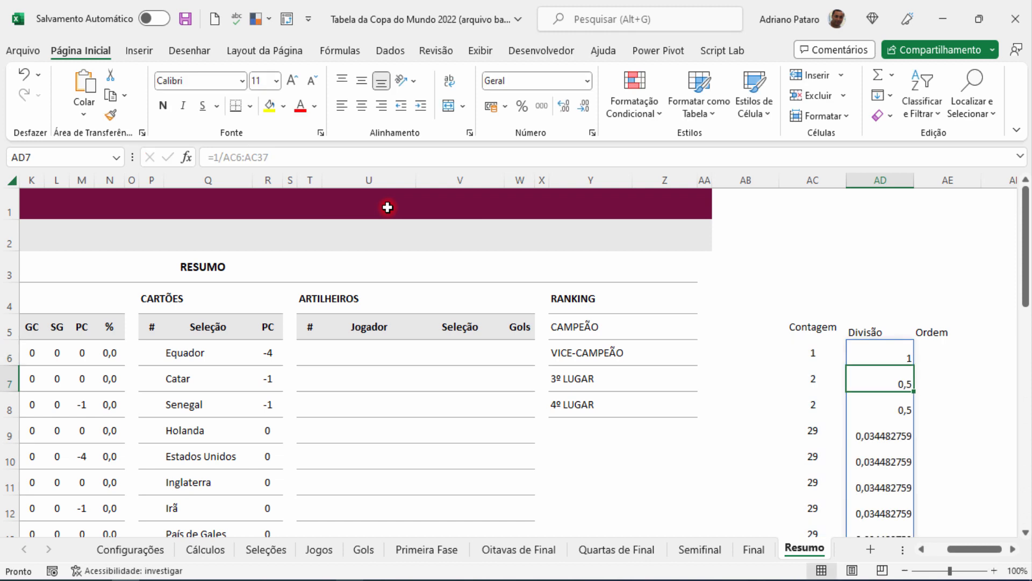
Step: Center the contents of column AD horizontally and align them to the middle vertically
left_click(889, 183)
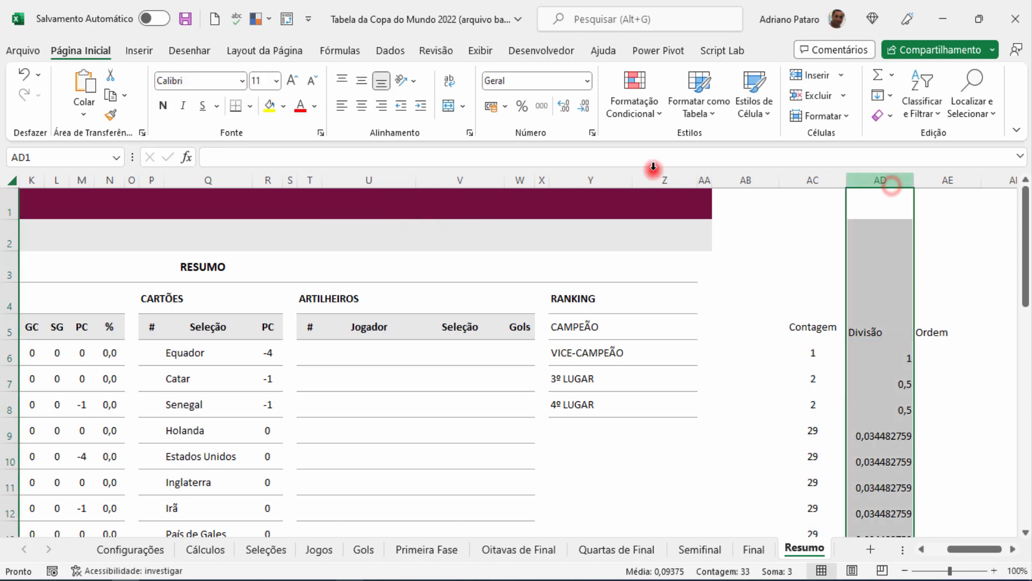
left_click(362, 106)
left_click(359, 82)
left_click(890, 352)
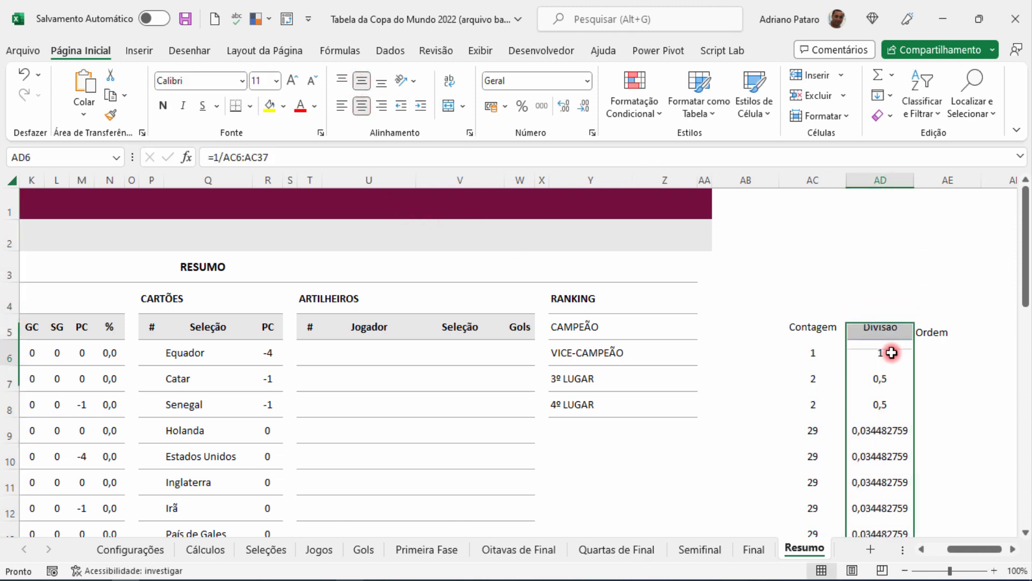
Step: Compare the Divisão fractions with their Contagem values and check the sum of each tied group in column AD
left_click(812, 355)
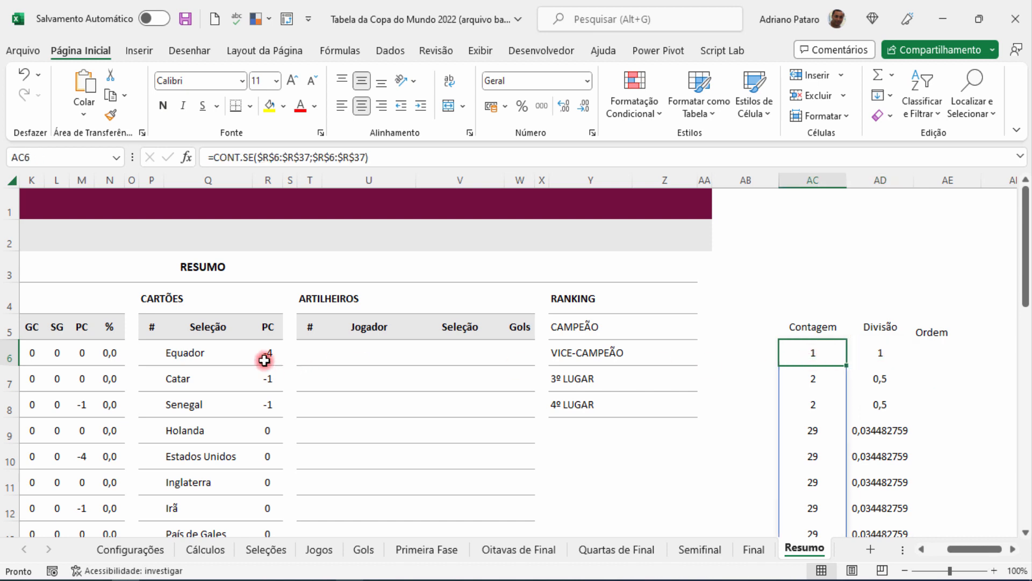
left_click(894, 353)
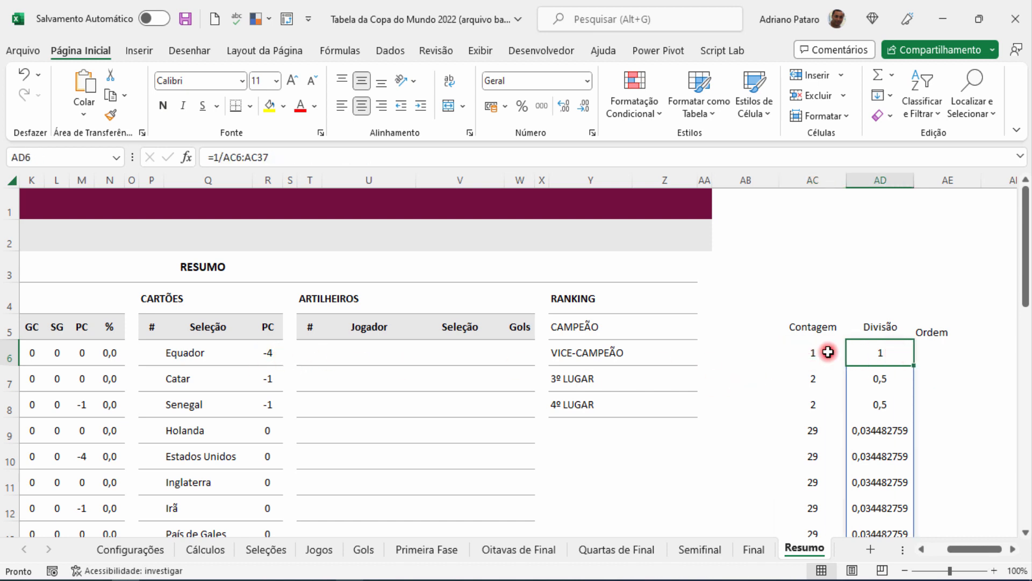
left_click(828, 352)
left_click(881, 376)
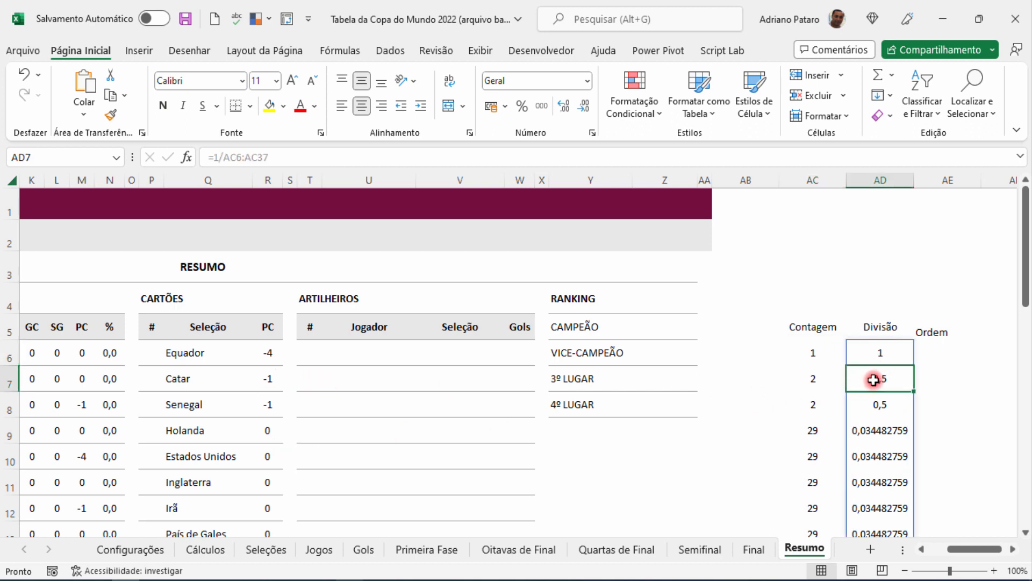
left_click_drag(877, 379, 878, 404)
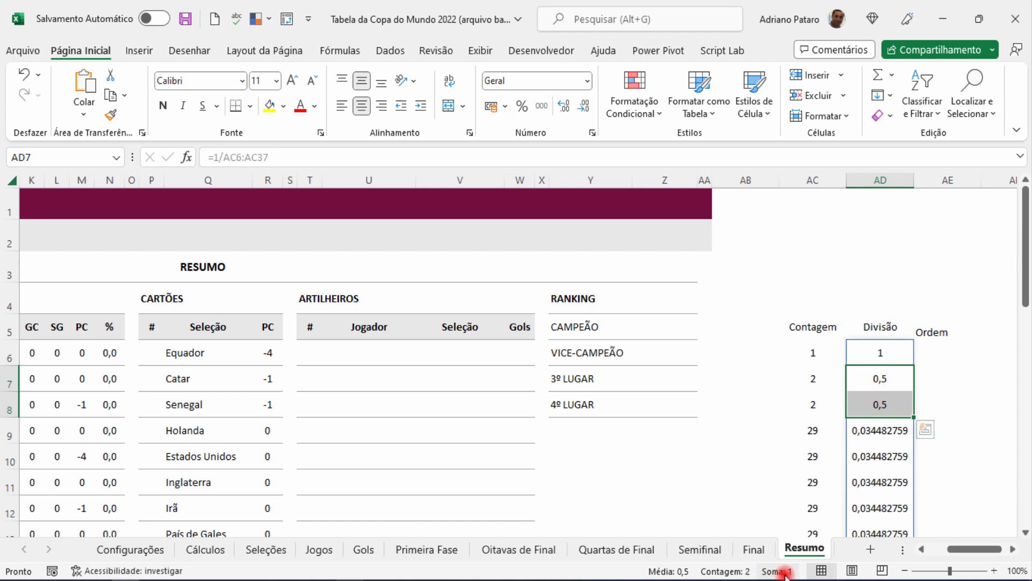
left_click(882, 430)
scroll(814, 441, "down", 1)
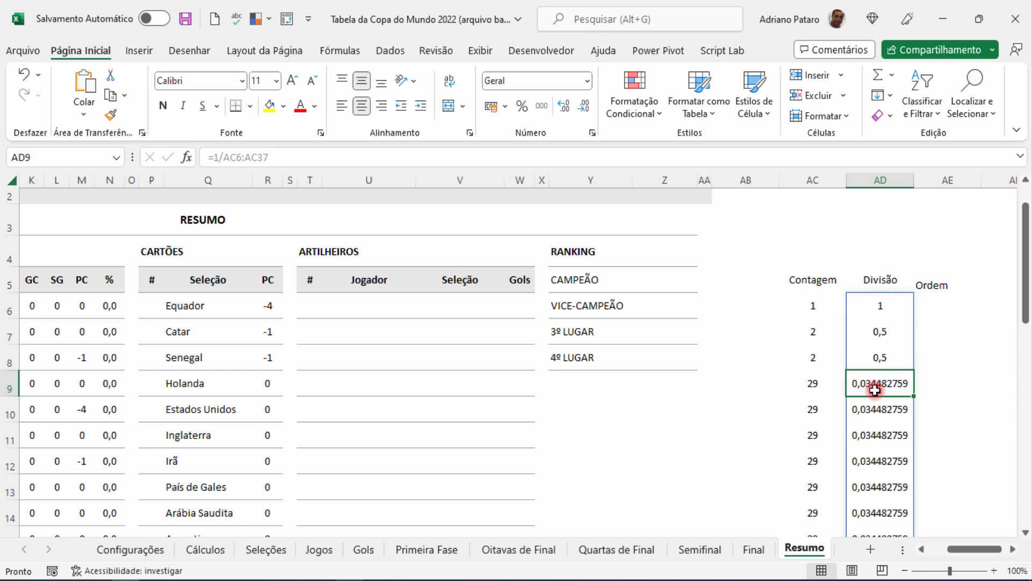
left_click_drag(876, 388, 871, 556)
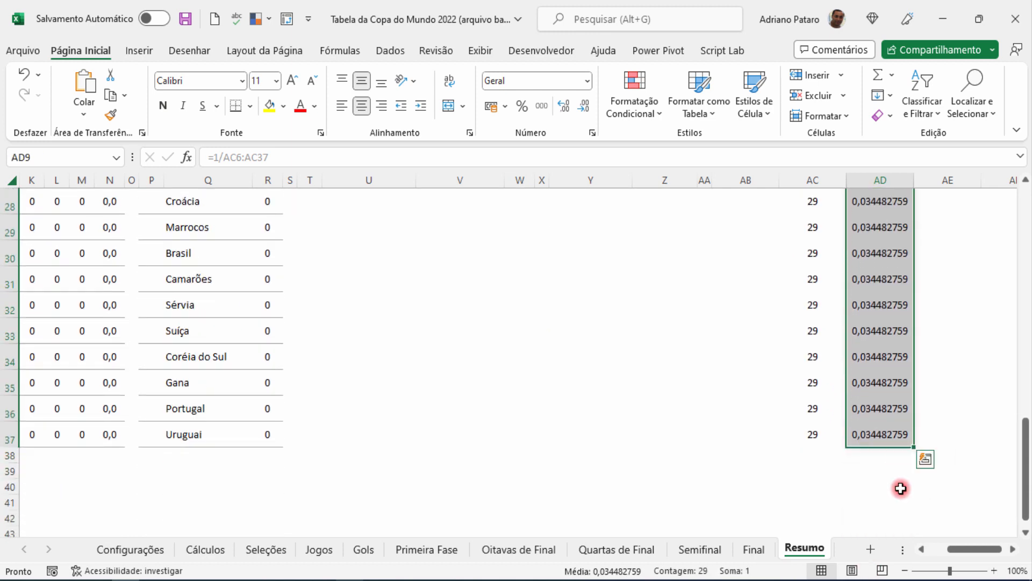
scroll(860, 491, "up", 9)
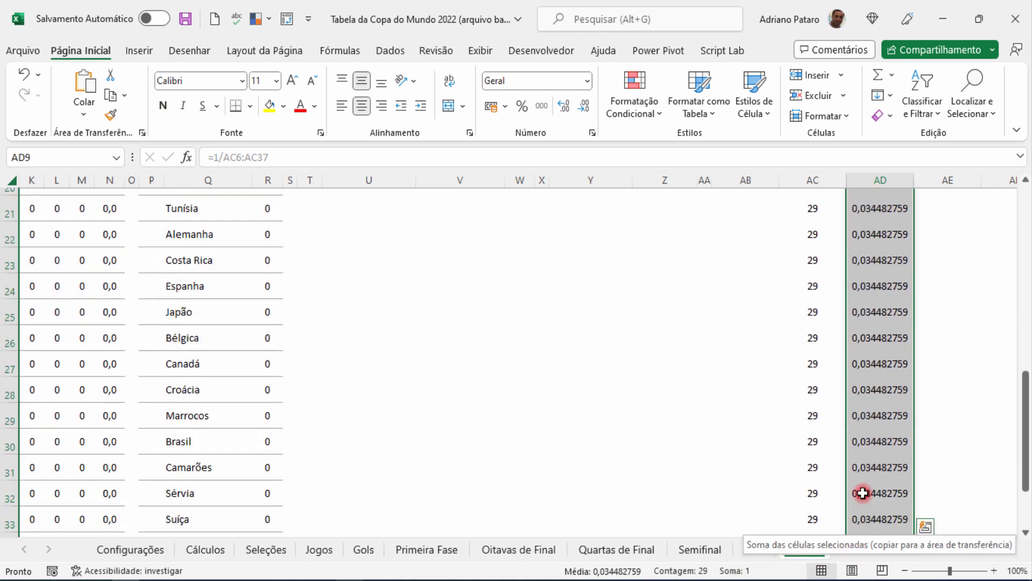
scroll(878, 413, "up", 1)
left_click(882, 380)
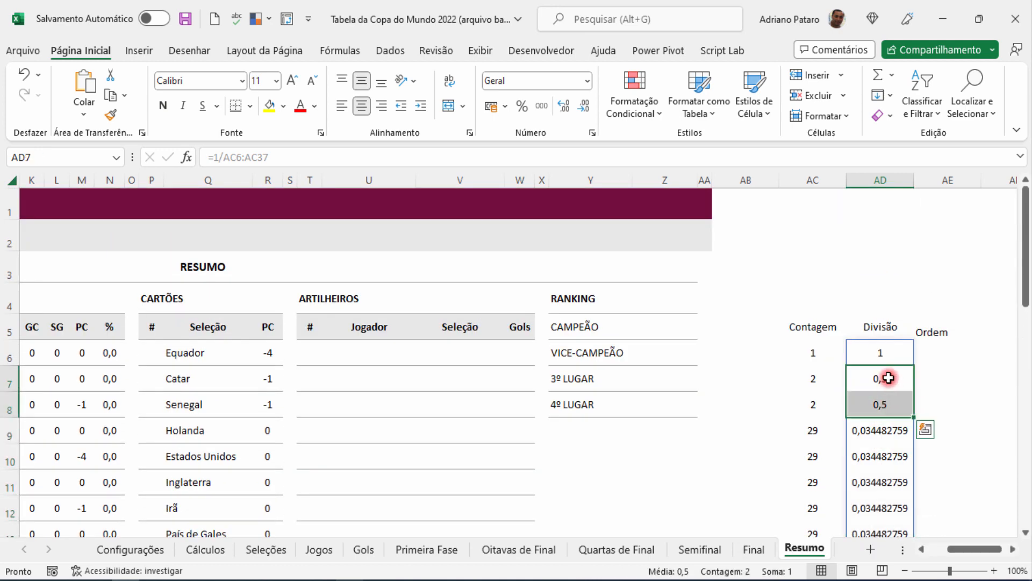
left_click(882, 356)
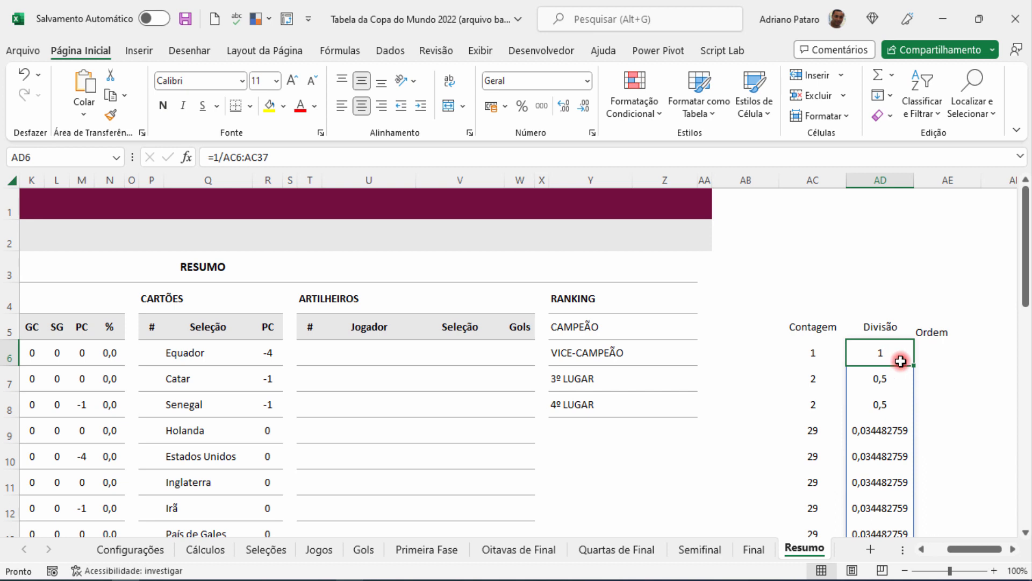
Step: Enter the formula =SOMA(AD6:AD37) in AE6 under Ordem to total the Divisão values
left_click(935, 354)
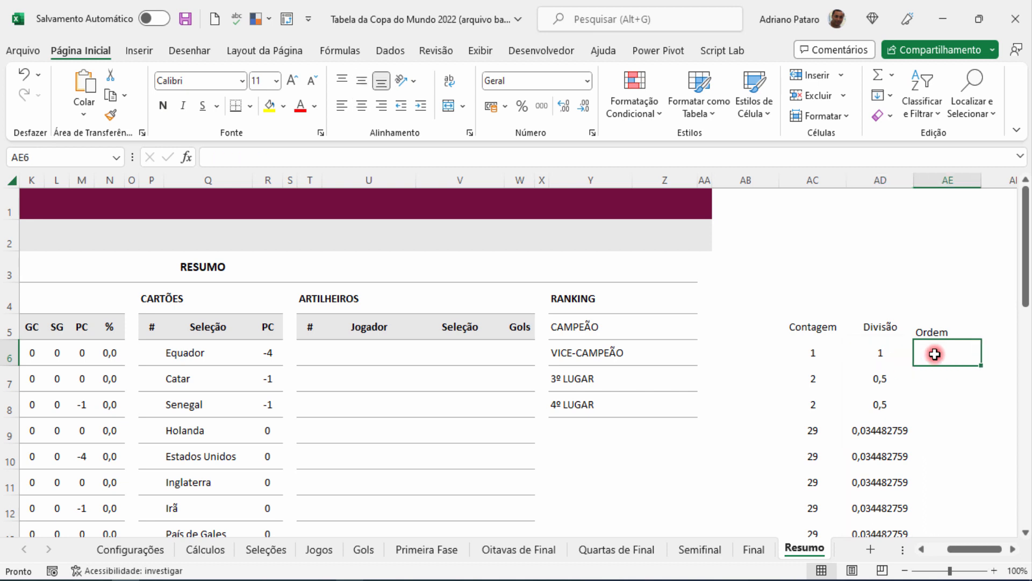
type("=SOMA(")
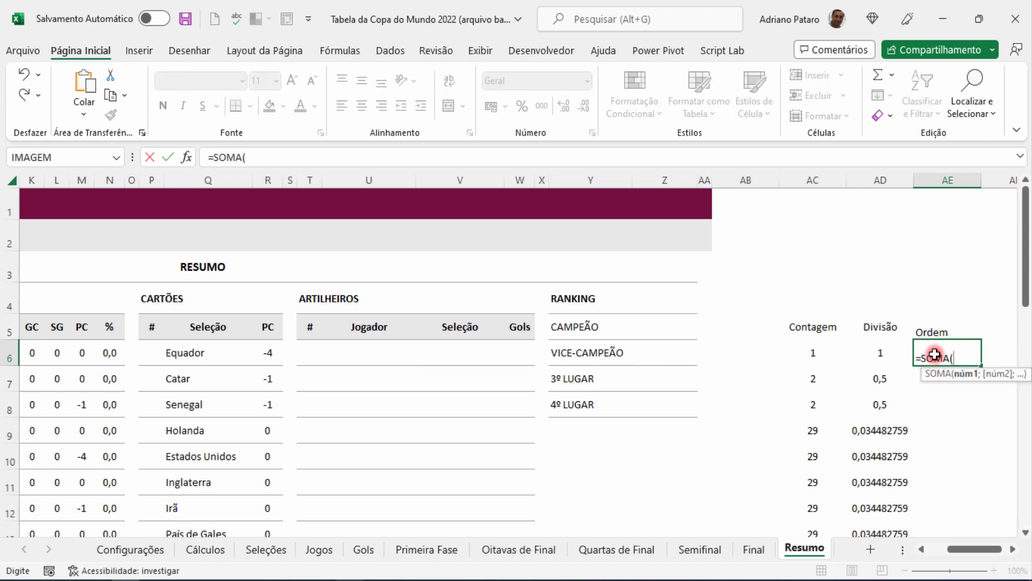
left_click_drag(880, 353, 874, 490)
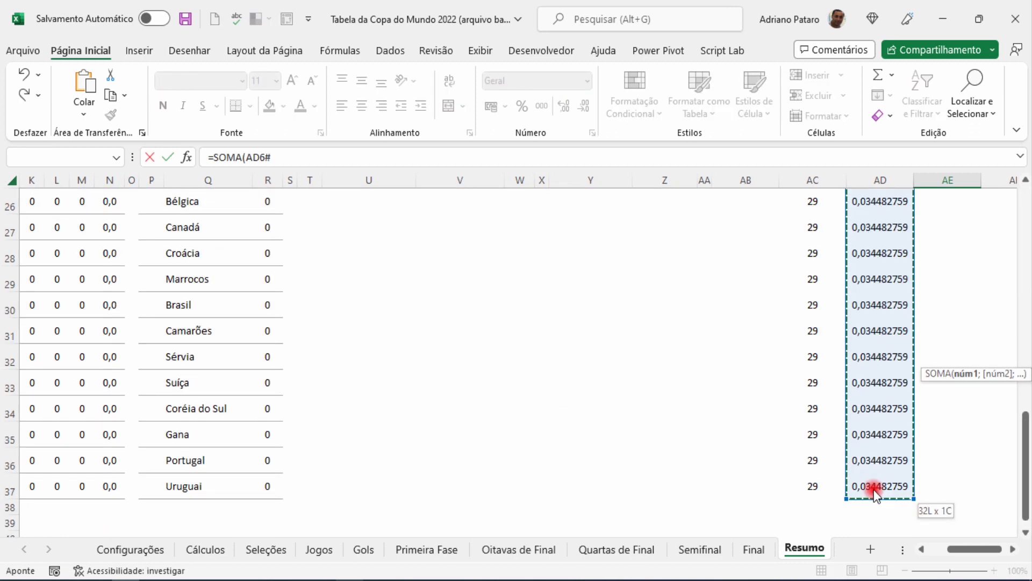
left_click(307, 153)
key("BackSpace")
type(":A")
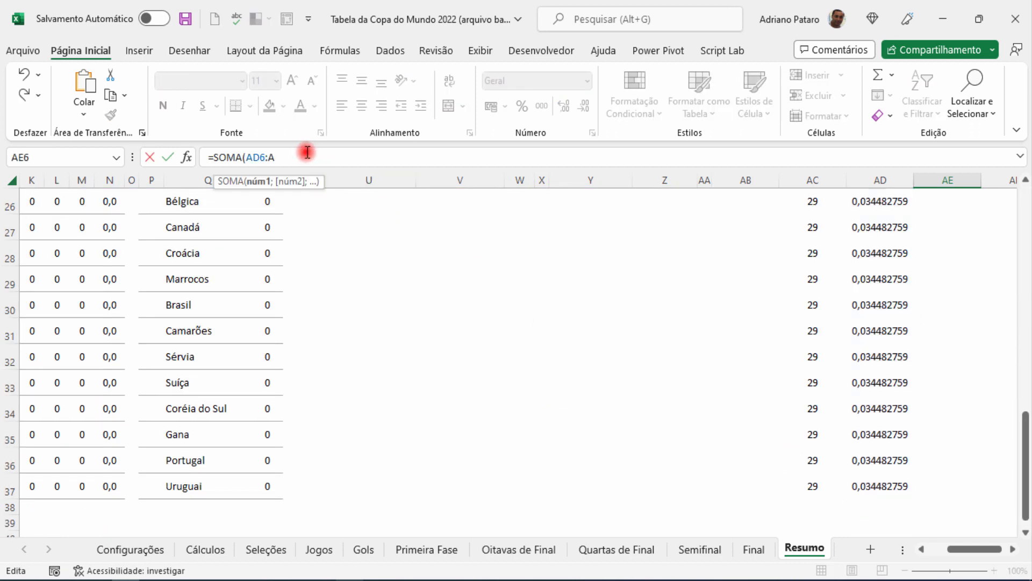
type("D37)")
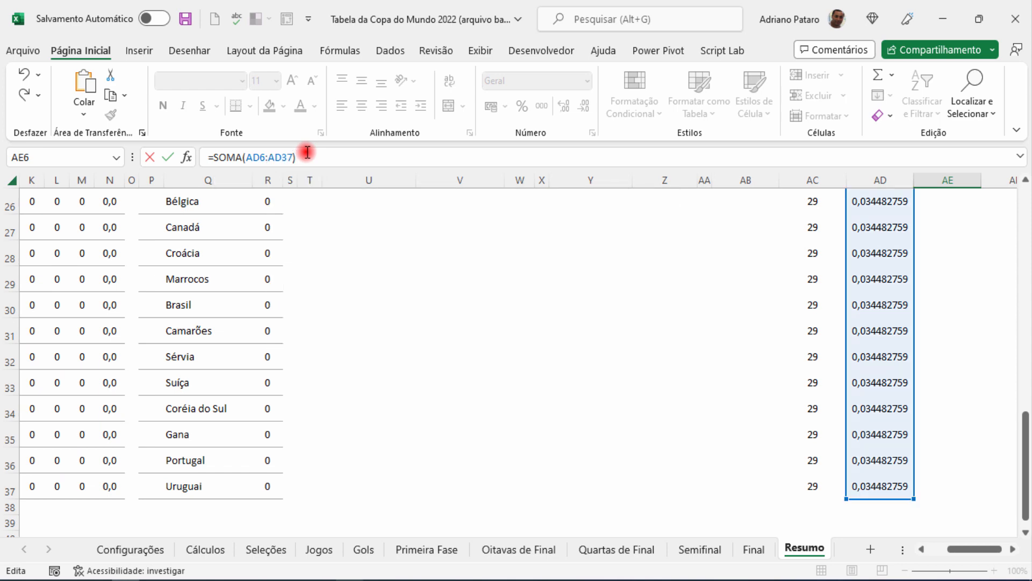
key("Return")
scroll(963, 323, "up", 2)
left_click(963, 323)
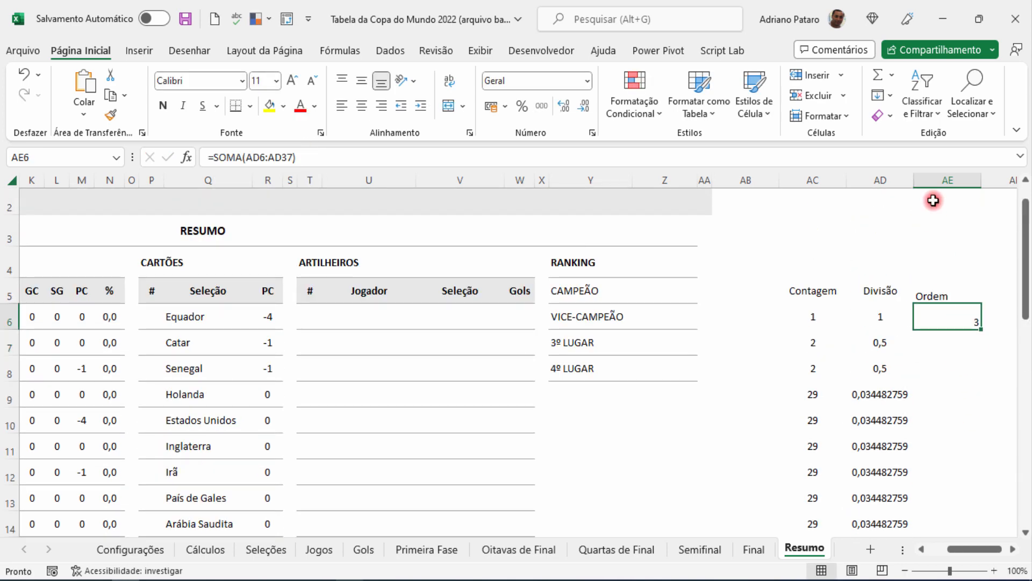
Step: Center the contents of column AE horizontally and align them to the middle vertically
left_click(937, 181)
left_click(361, 105)
left_click(360, 81)
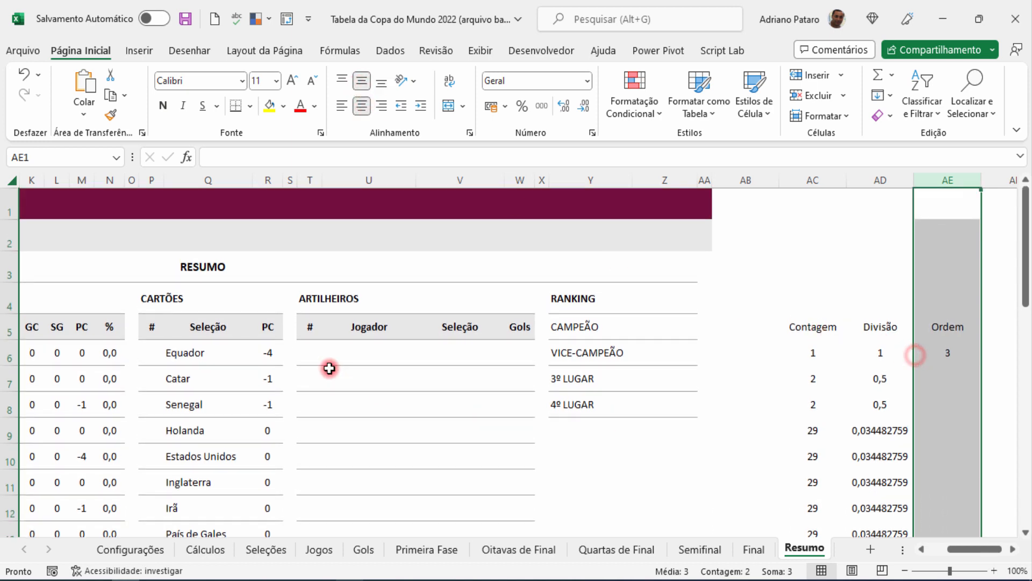
Step: Check the Ordem total in AE6 against the distinct PC values in R6:R9 of the Cartões table
left_click_drag(266, 352, 265, 425)
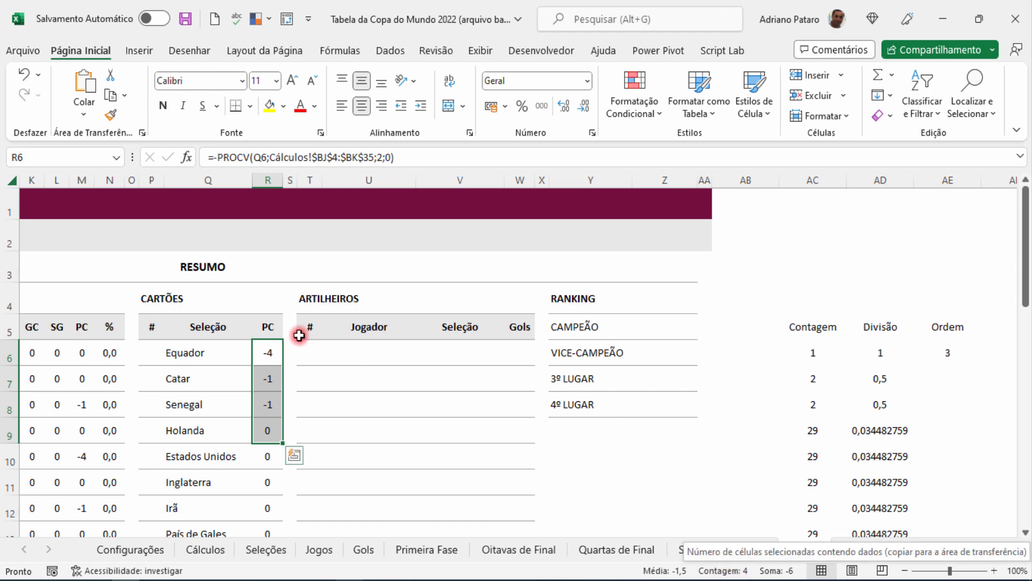
left_click(953, 349)
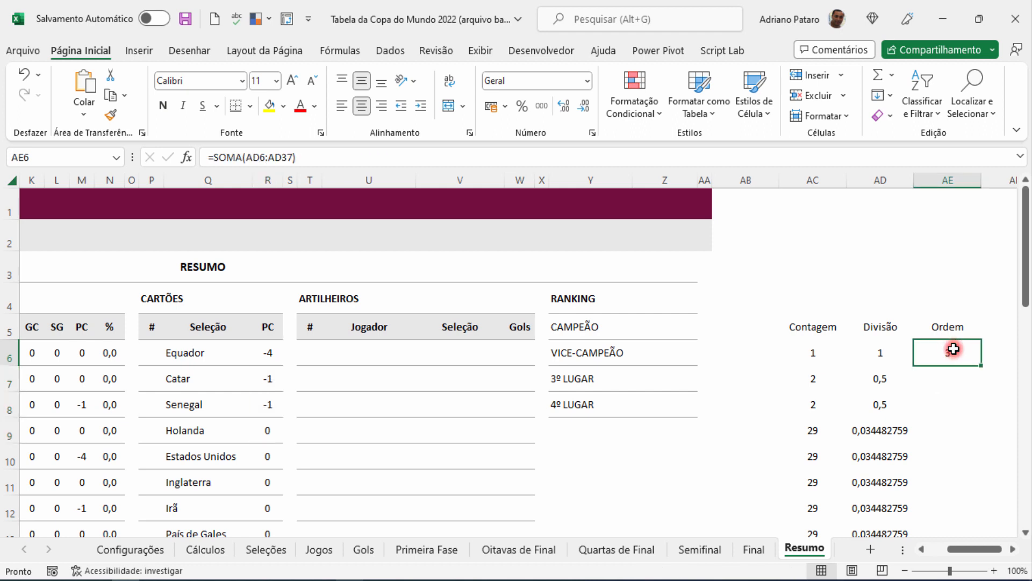
left_click(270, 356)
left_click_drag(271, 356, 270, 429)
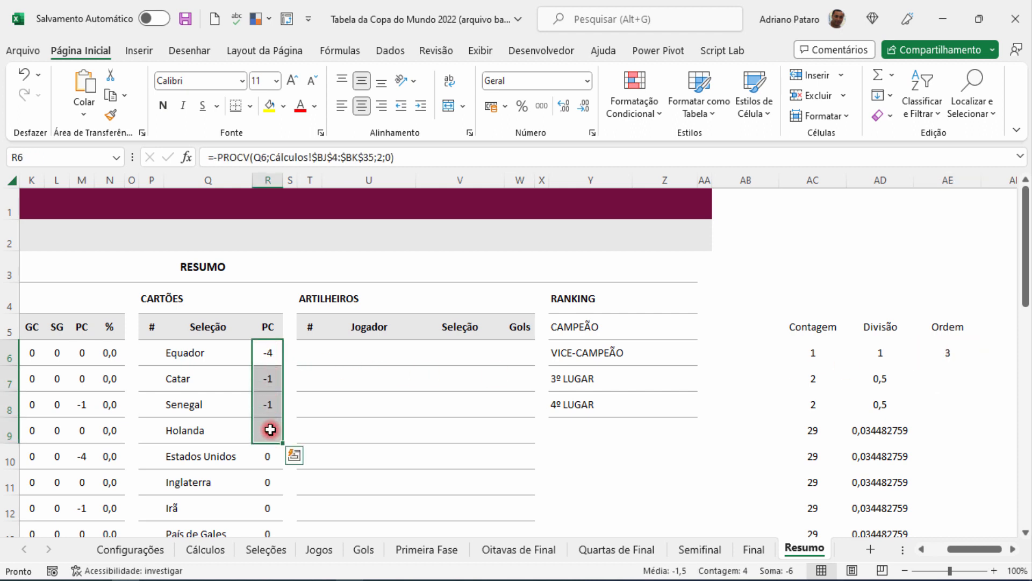
left_click(951, 350)
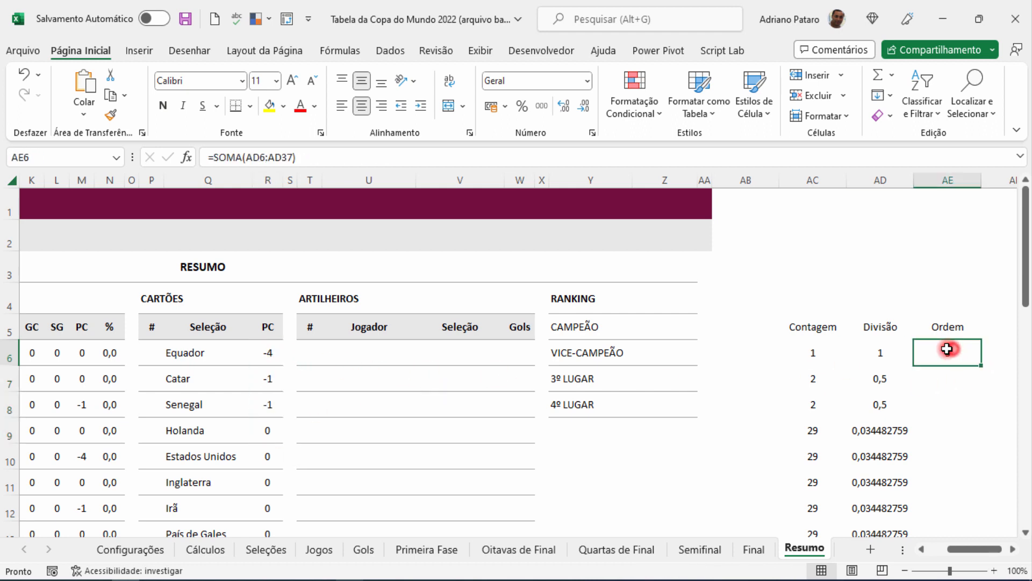
Step: On the Jogos sheet, enter 1 in the VIV column for Holanda in the Senegal x Holanda match
left_click(318, 549)
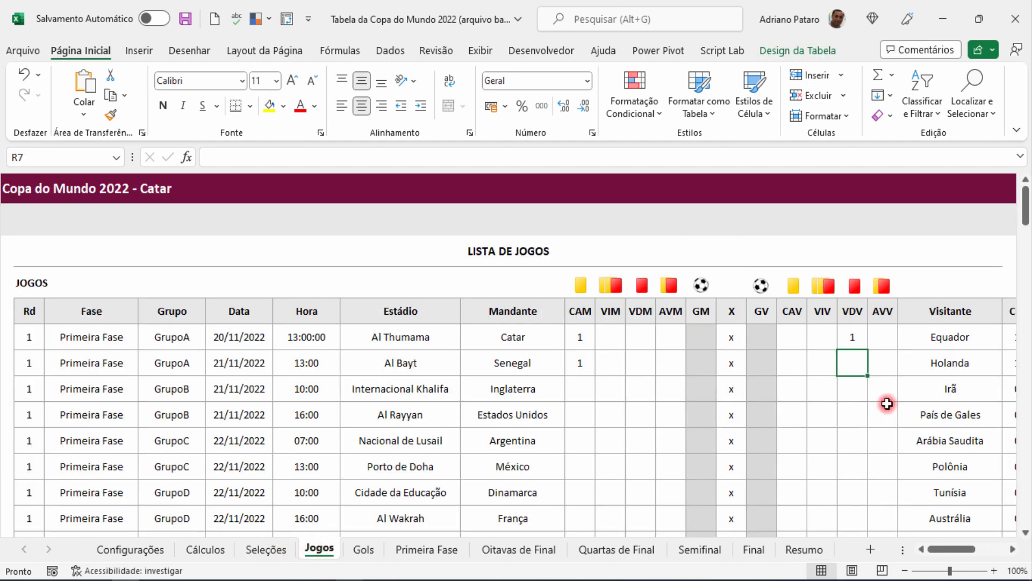
left_click(828, 368)
type("1")
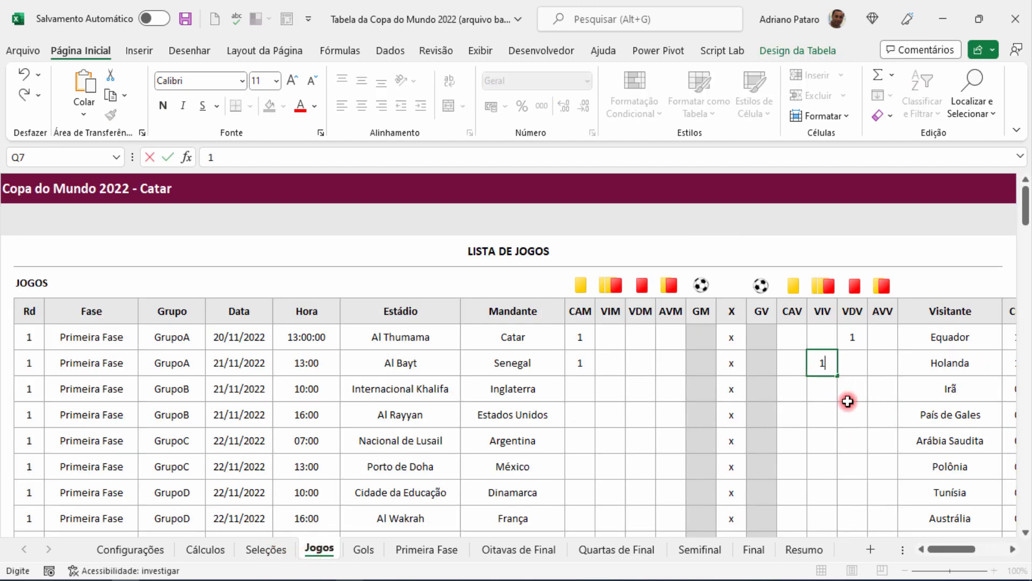
key("Return")
Step: Return to the Resumo sheet and review the updated Ordem total and the PC values of Equador and Holanda
left_click(805, 550)
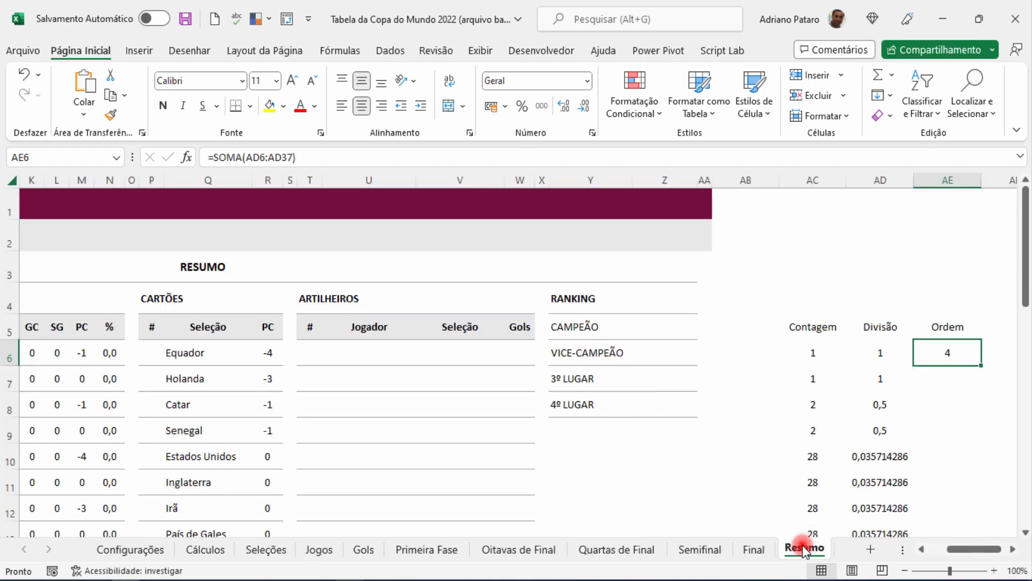
left_click_drag(960, 548, 938, 548)
left_click(424, 377)
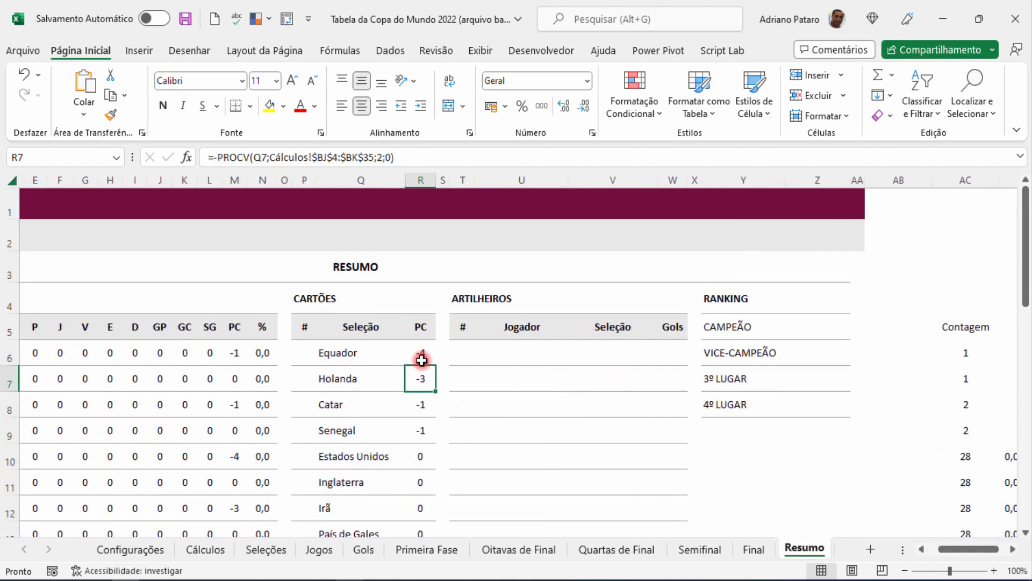
left_click(427, 355)
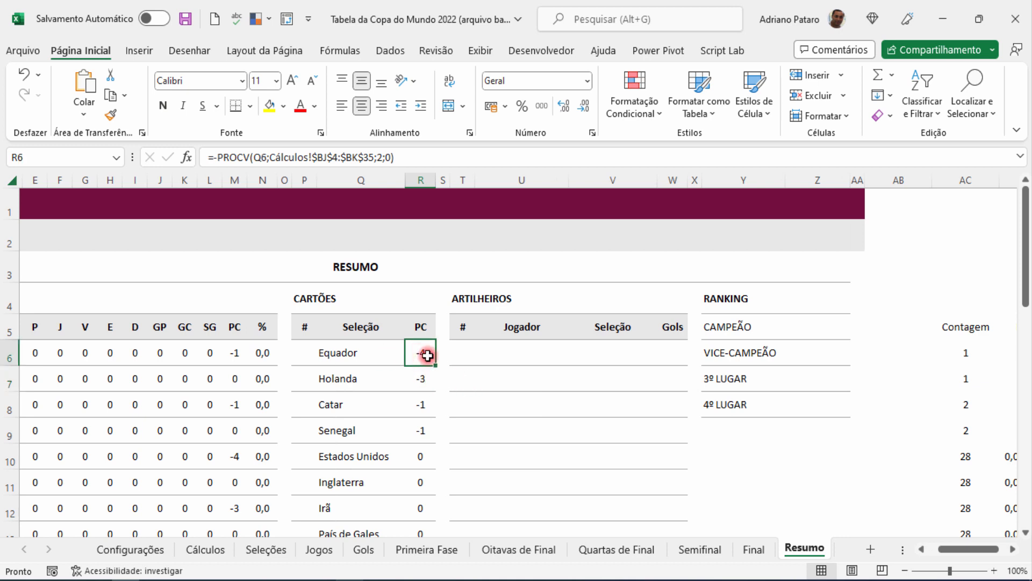
Step: Compare the PC values in R6:R10 with the Ordem total in AE6 and the blank rank cells P6 and P10
left_click_drag(425, 366, 434, 463)
left_click_drag(975, 554, 974, 556)
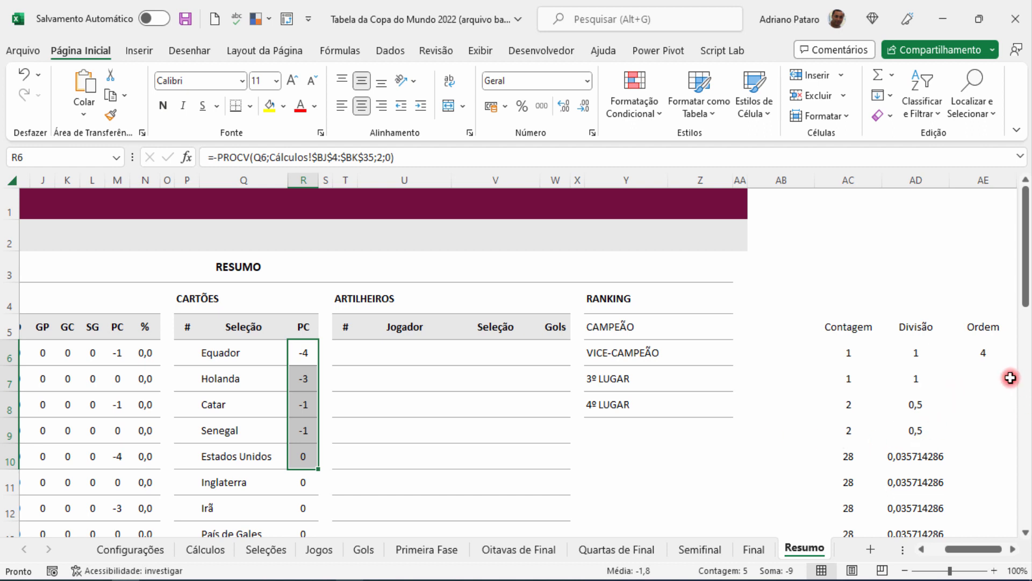
left_click(989, 356)
left_click(191, 353)
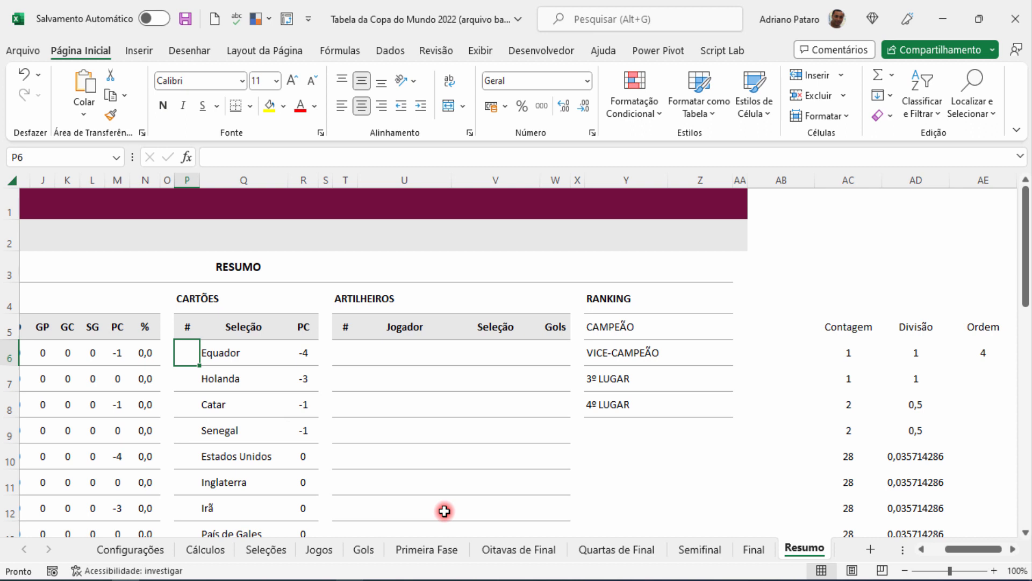
left_click(183, 462)
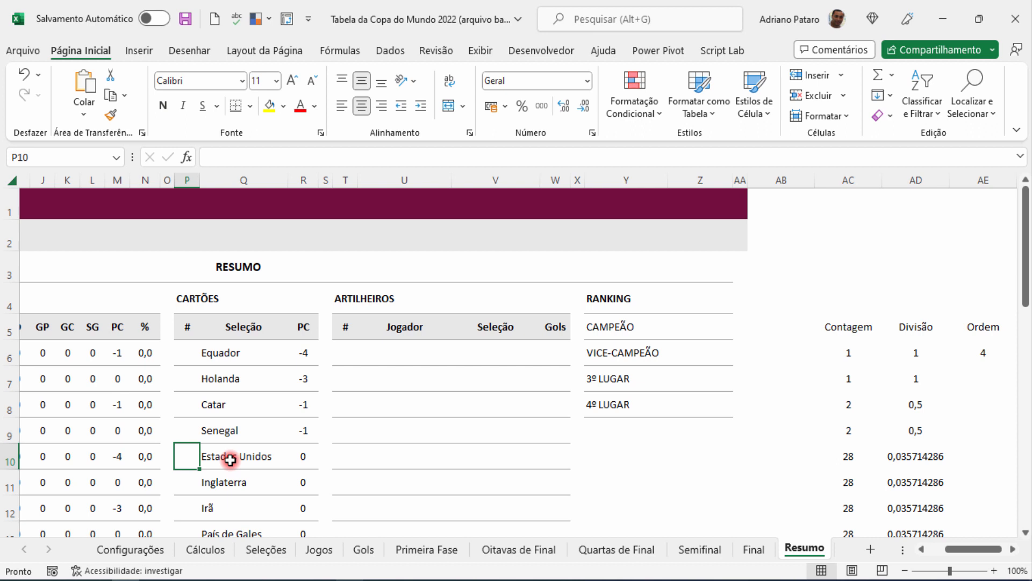
Step: Copy the formula =SOMA(AD6:AD37) from Ordem cell AE6 into rank cell P6 of the Cartões table
left_click(985, 355)
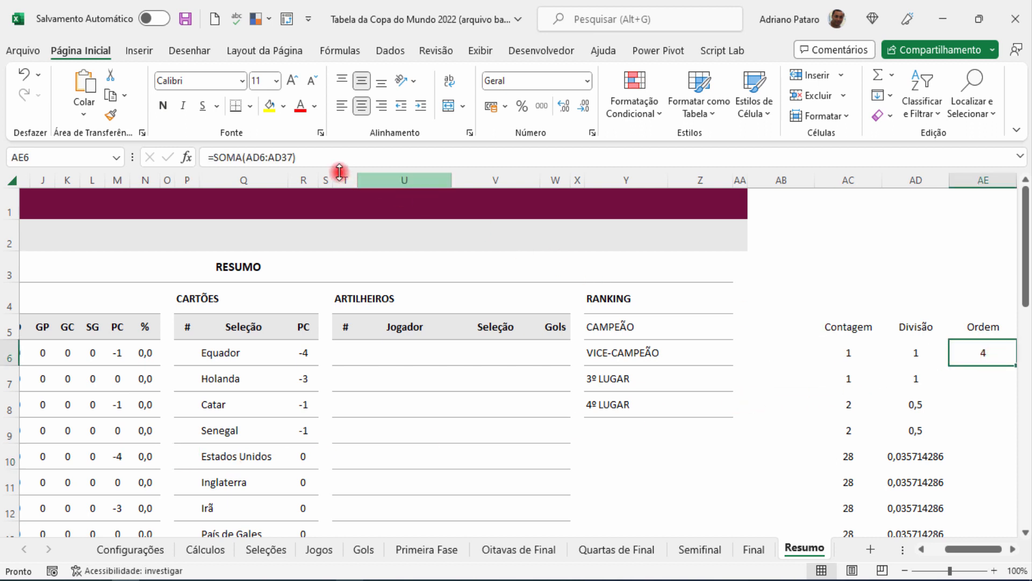
left_click(322, 157)
left_click_drag(323, 157, 207, 157)
key("ctrl+c")
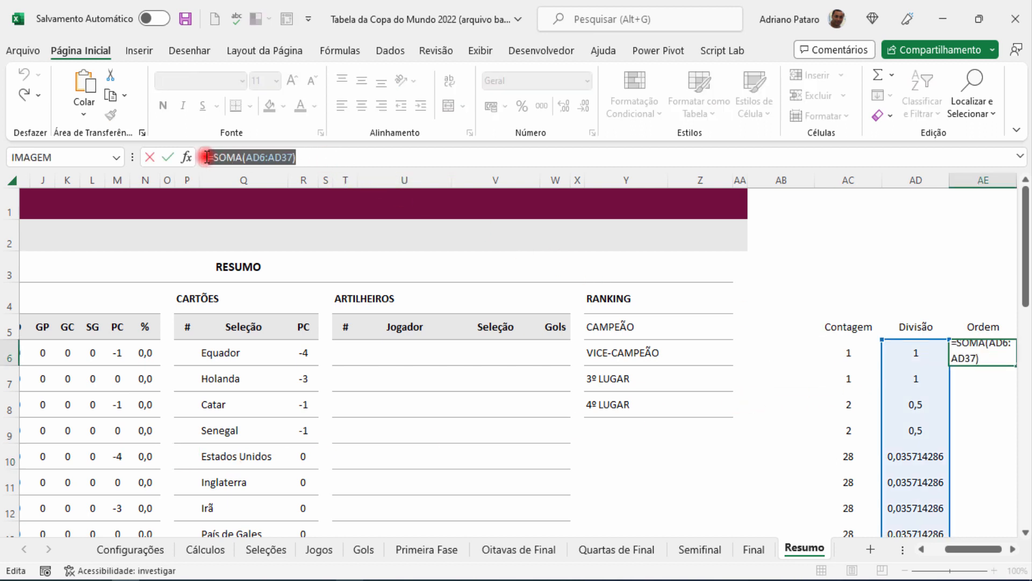
key("Escape")
left_click(186, 352)
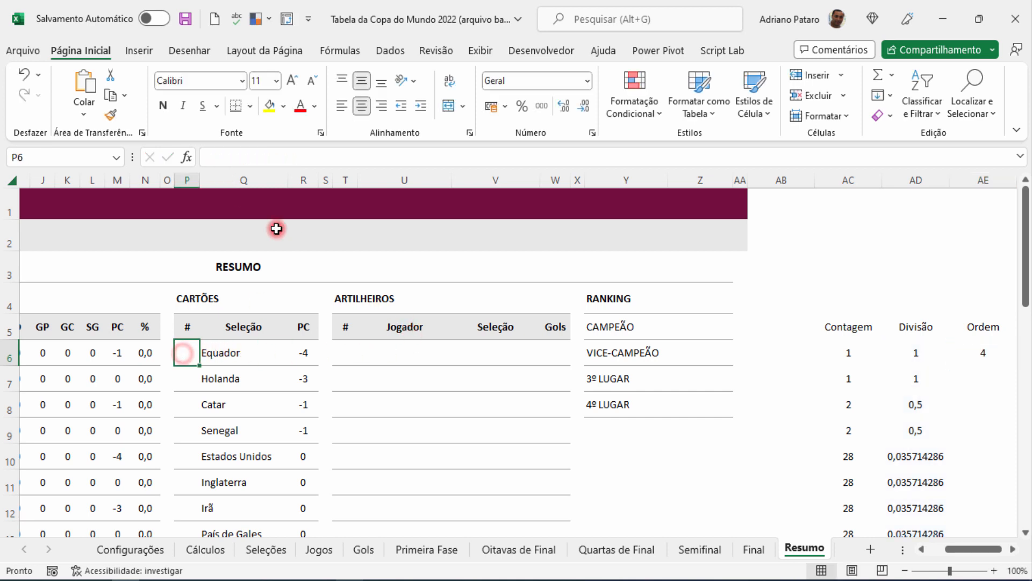
left_click(279, 158)
key("ctrl+v")
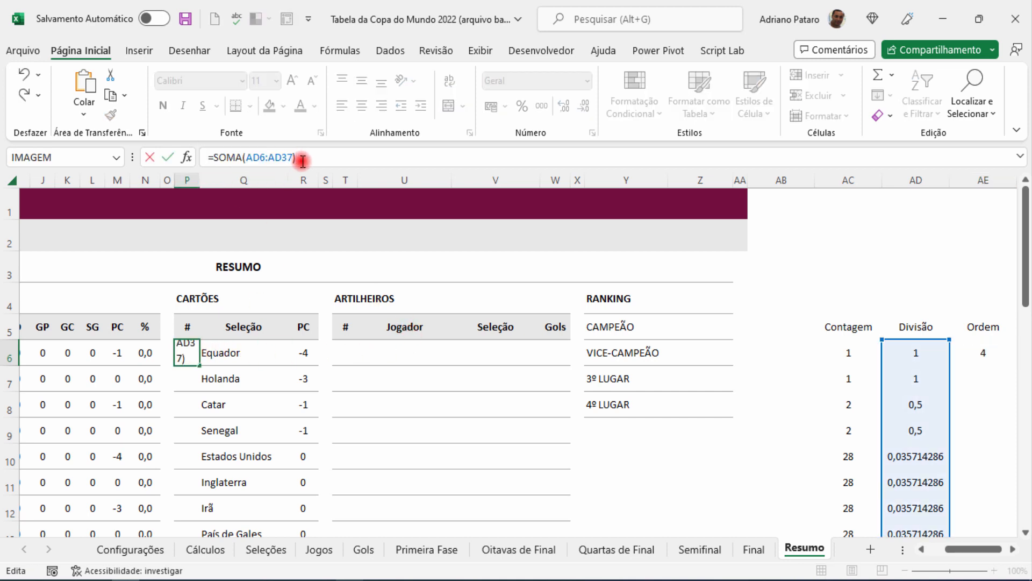
key("Return")
Step: Nest an SE function around AD6:AD37 inside the SOMA formula of rank cell P6
left_click(195, 352)
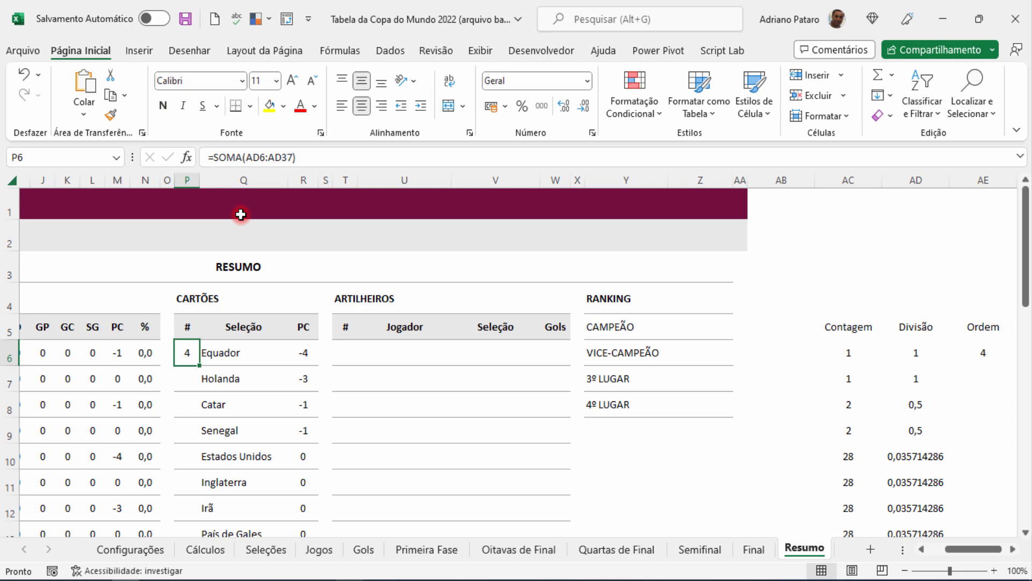
left_click(189, 157)
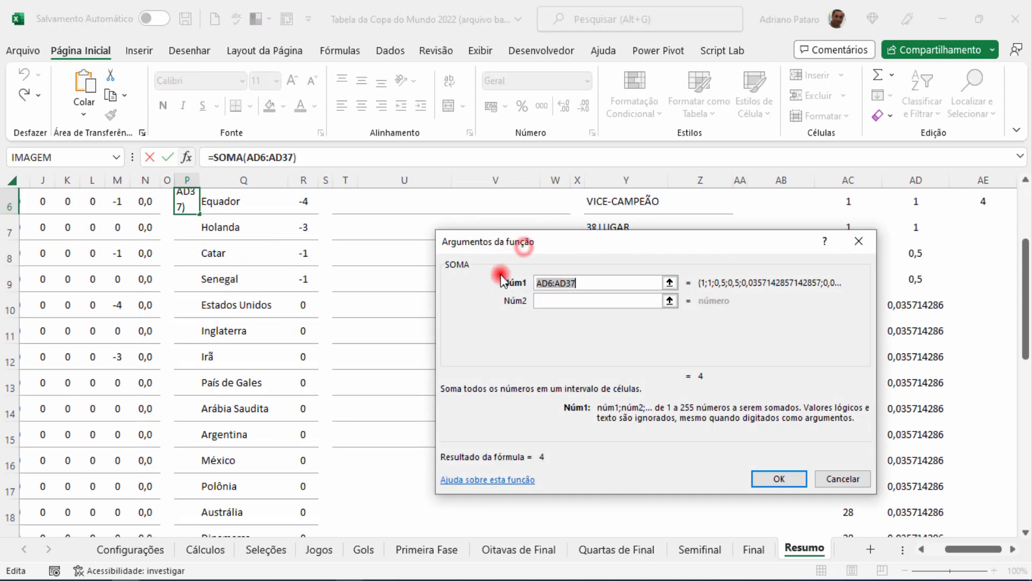
left_click_drag(525, 247, 495, 281)
scroll(484, 317, "up", 2)
left_click(510, 319)
left_click(515, 329)
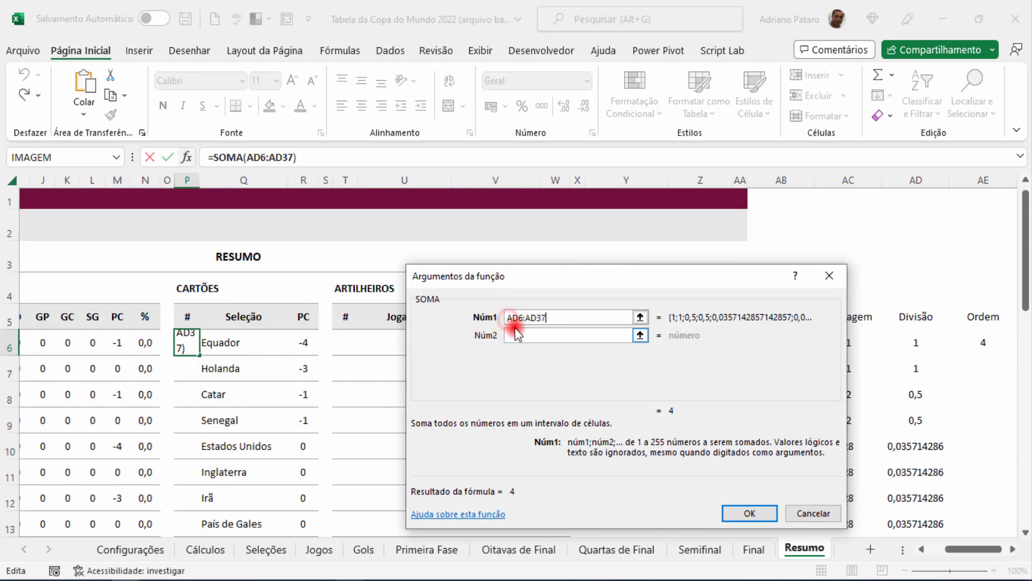
type("SE")
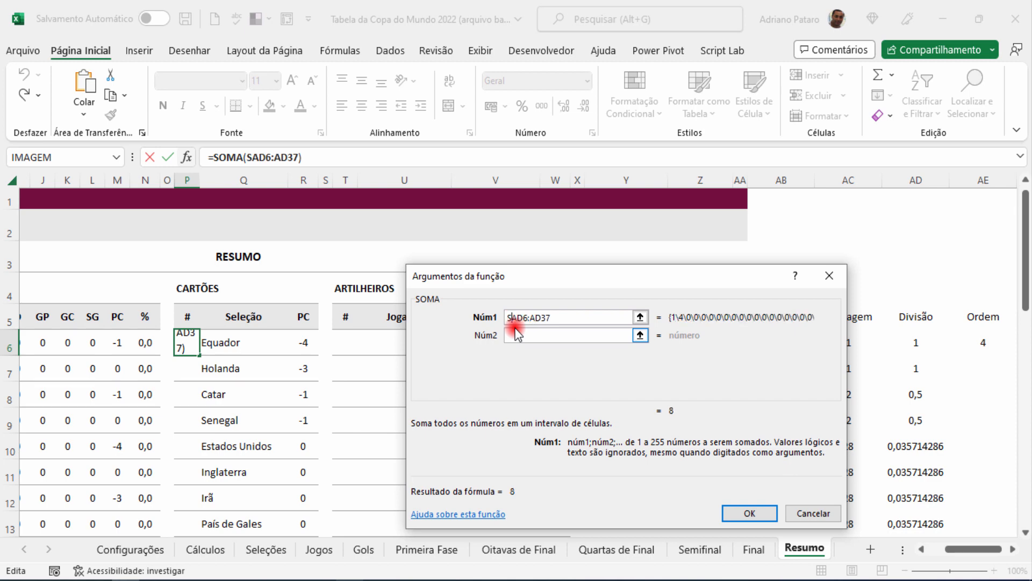
type("(")
left_click(564, 321)
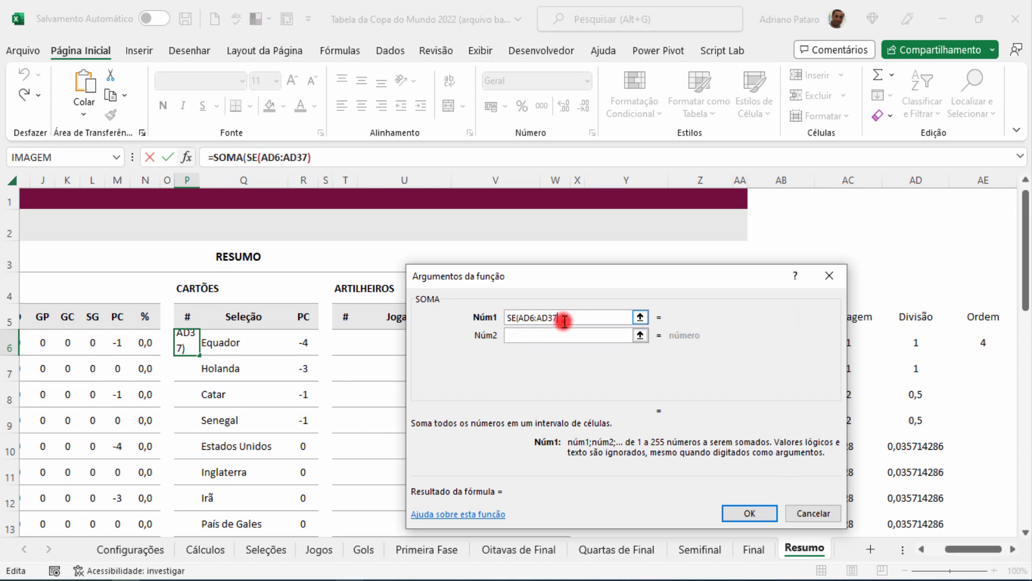
type(")")
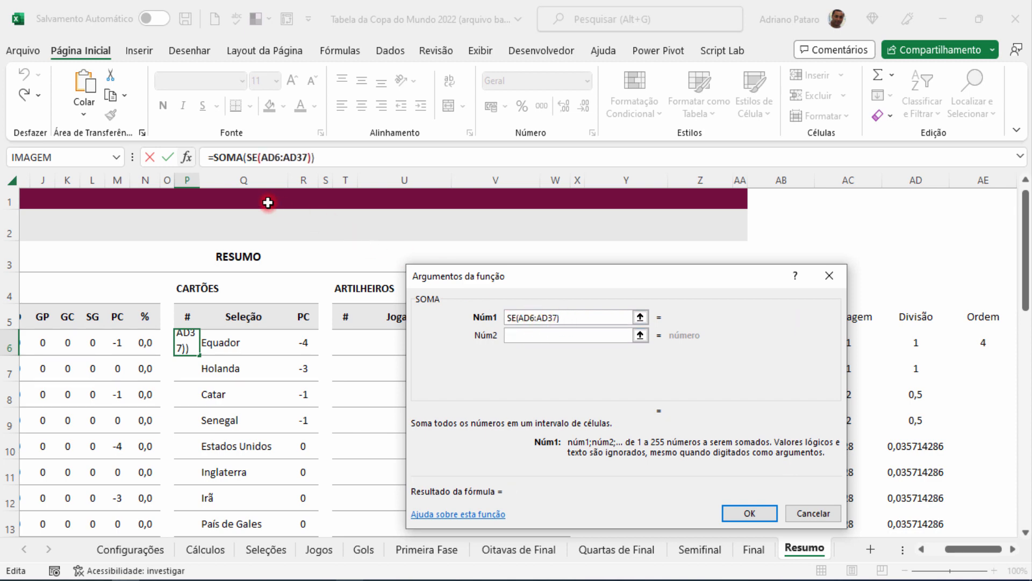
Step: Move AD6:AD37 from the logical test to the value-if-true argument of the nested SE function
left_click(251, 157)
left_click_drag(559, 282, 440, 331)
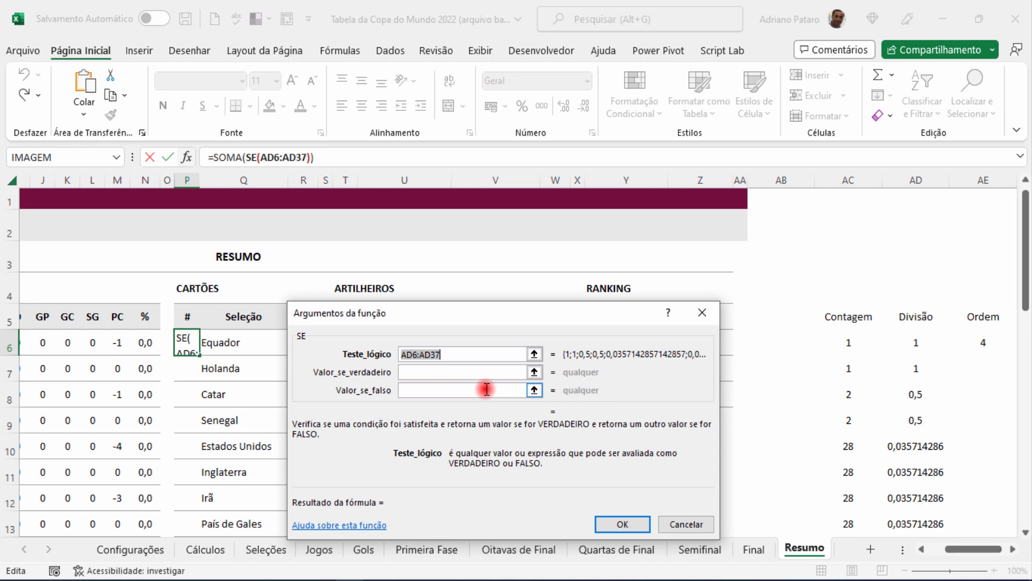
scroll(454, 352, "down", 2)
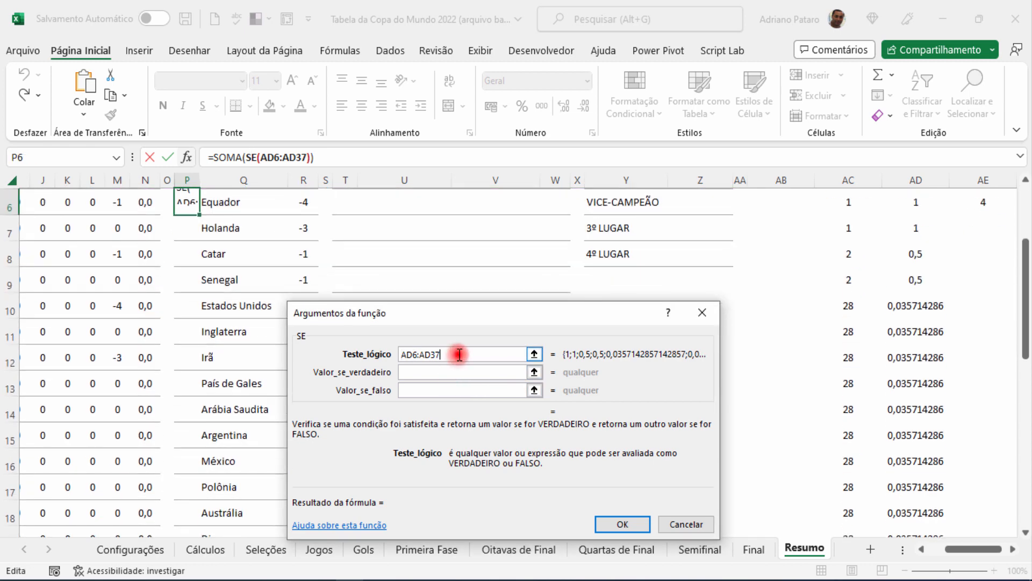
key("ctrl+x")
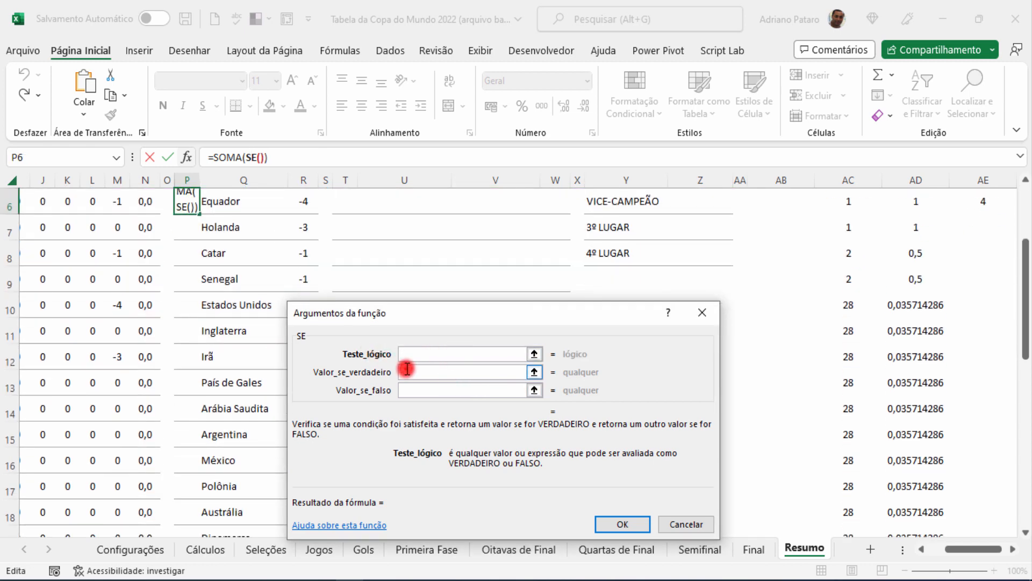
left_click(404, 371)
key("ctrl+v")
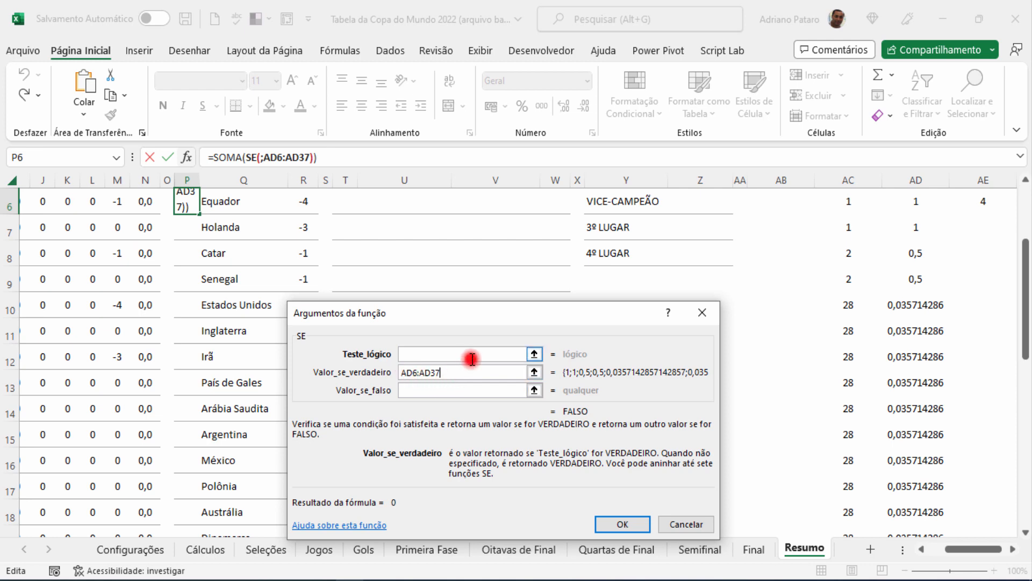
Step: Set the logical test of the SE function to R6>=$R$6:$R$37 with the range locked as absolute
left_click(467, 354)
scroll(454, 370, "up", 2)
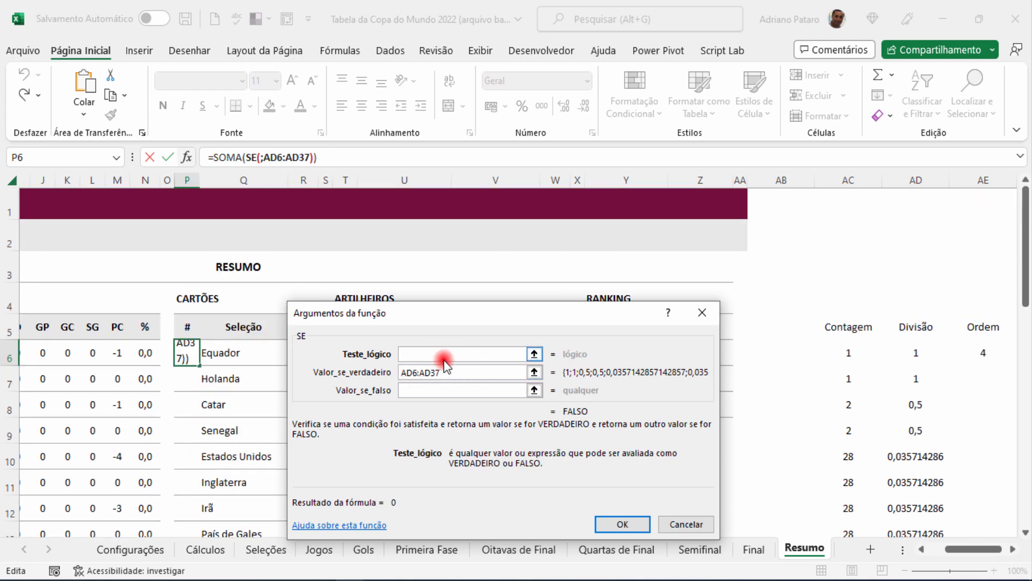
left_click_drag(443, 330, 585, 298)
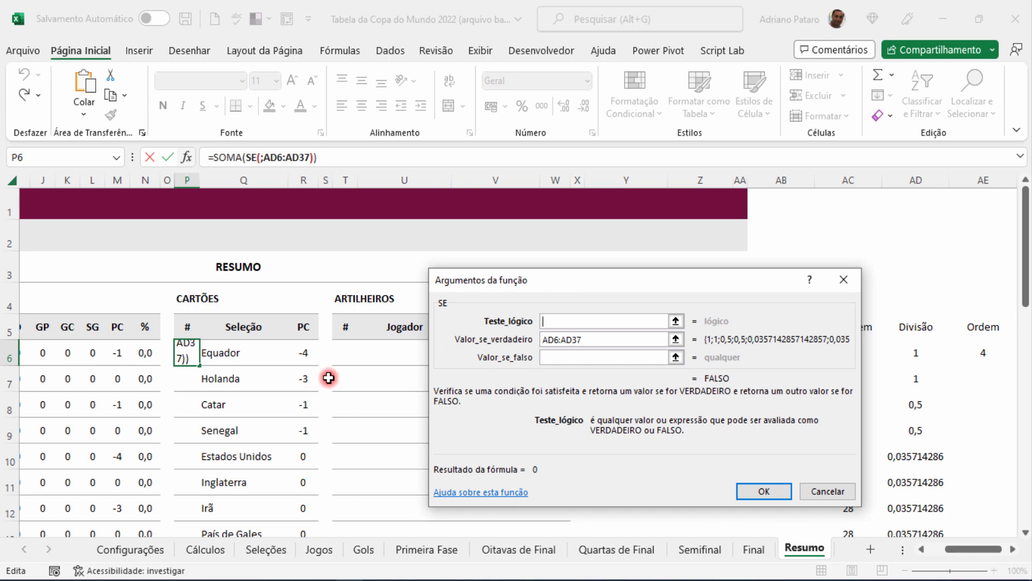
left_click(304, 354)
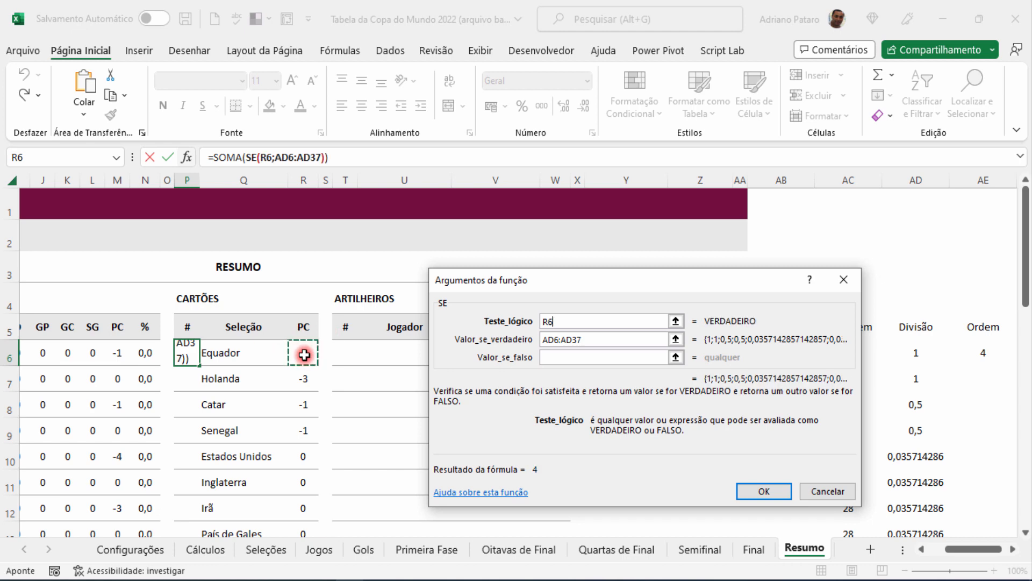
type(">=")
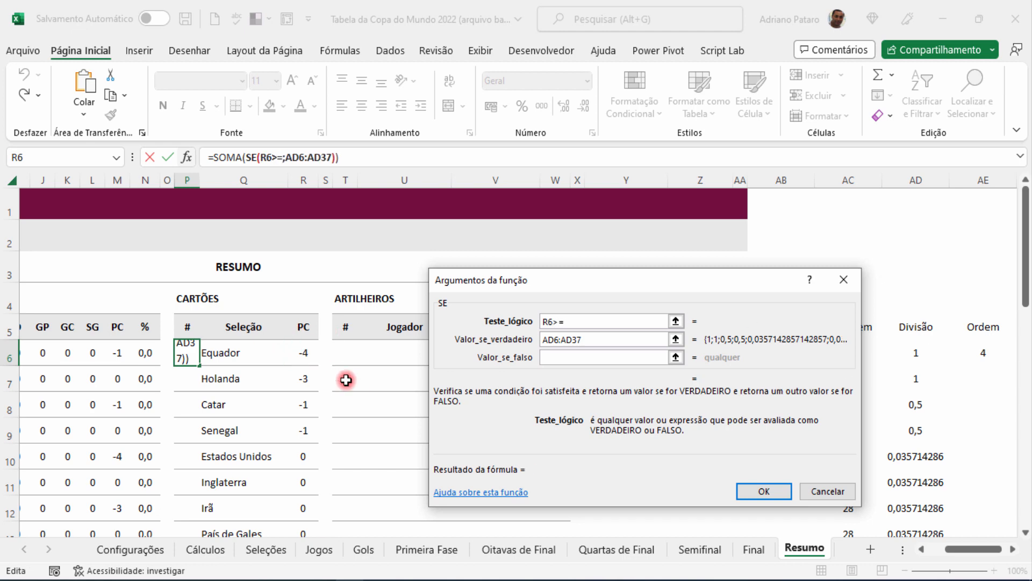
left_click_drag(304, 354, 302, 462)
key("F4")
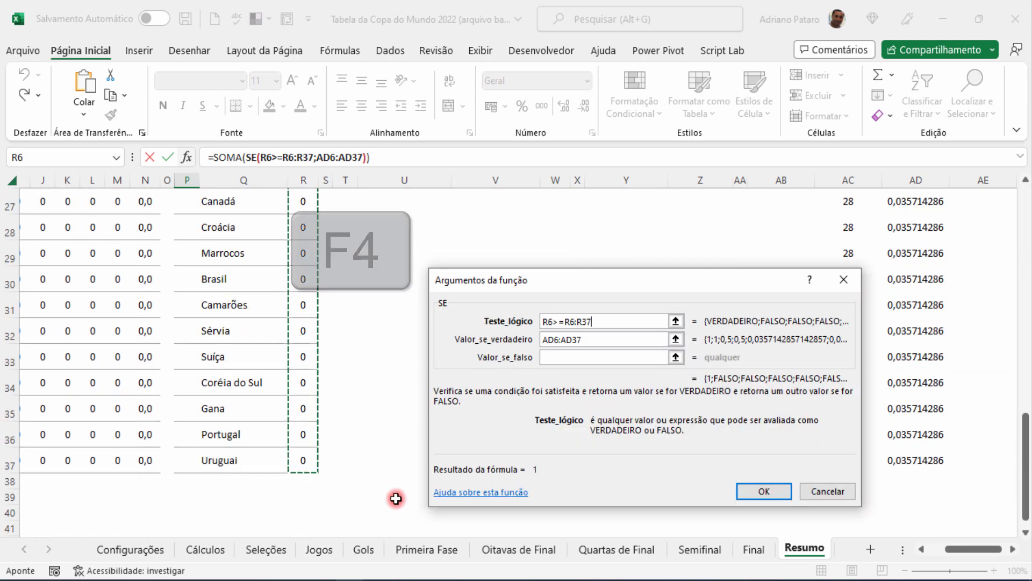
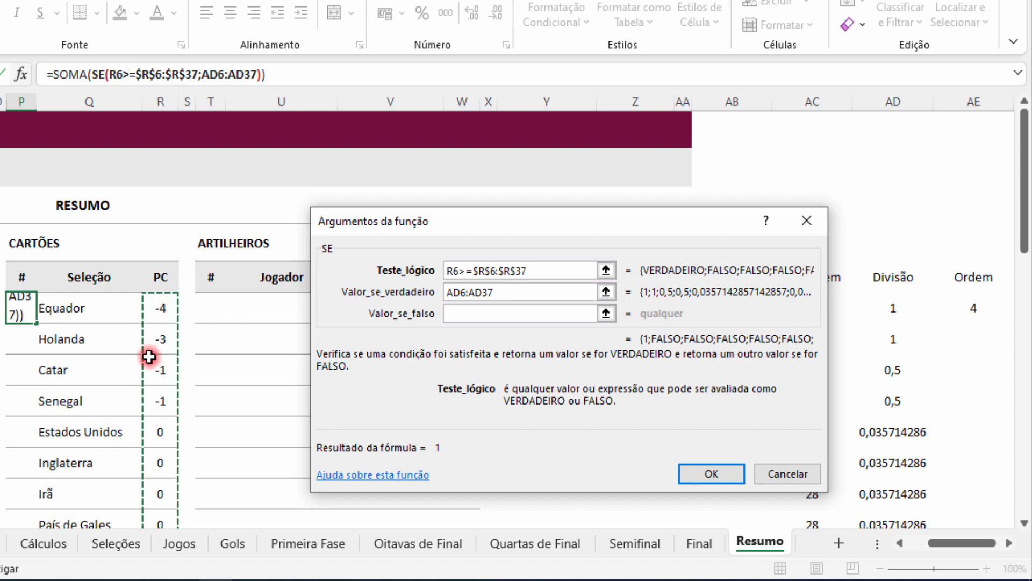
Step: Set the value-if-false argument of the SE function to 0 and accept the formula in P6
left_click(478, 314)
type("0")
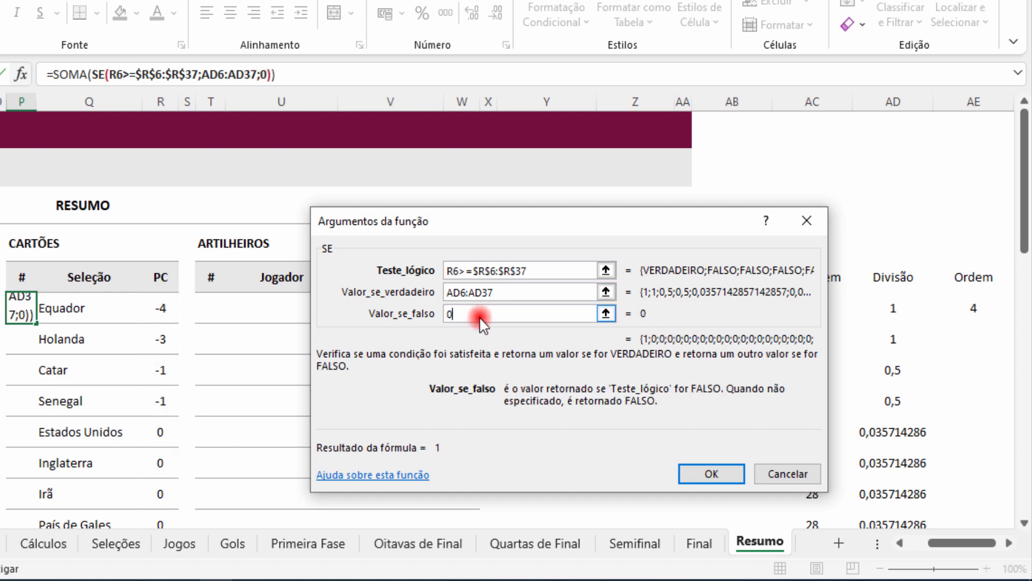
left_click(707, 475)
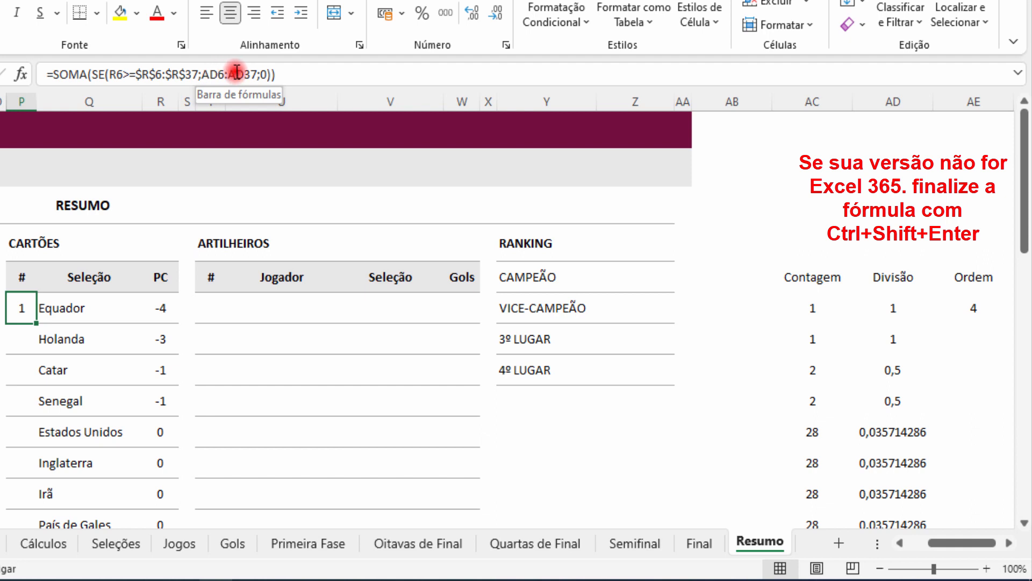
Step: Replace AD6:AD37 in the P6 formula with the expression 1/AC6:AC37 taken from Divisão cell AD6
left_click(907, 301)
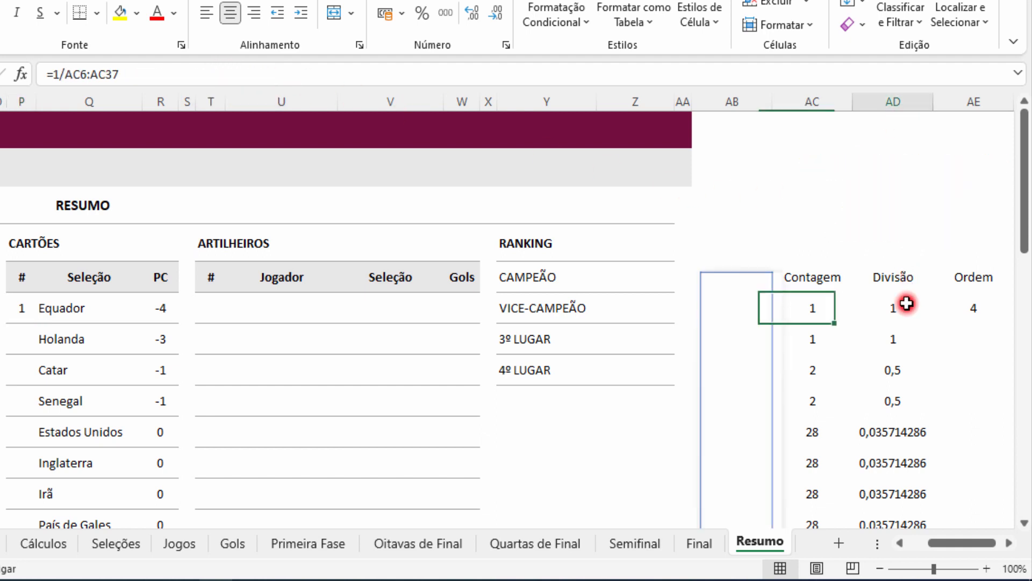
left_click_drag(121, 74, 63, 85)
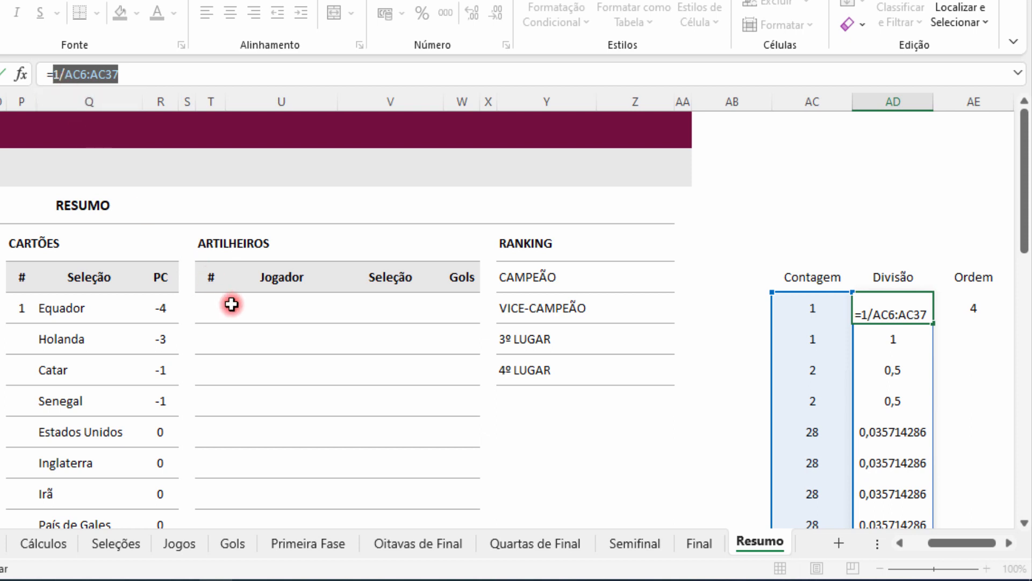
key("Escape")
left_click(21, 307)
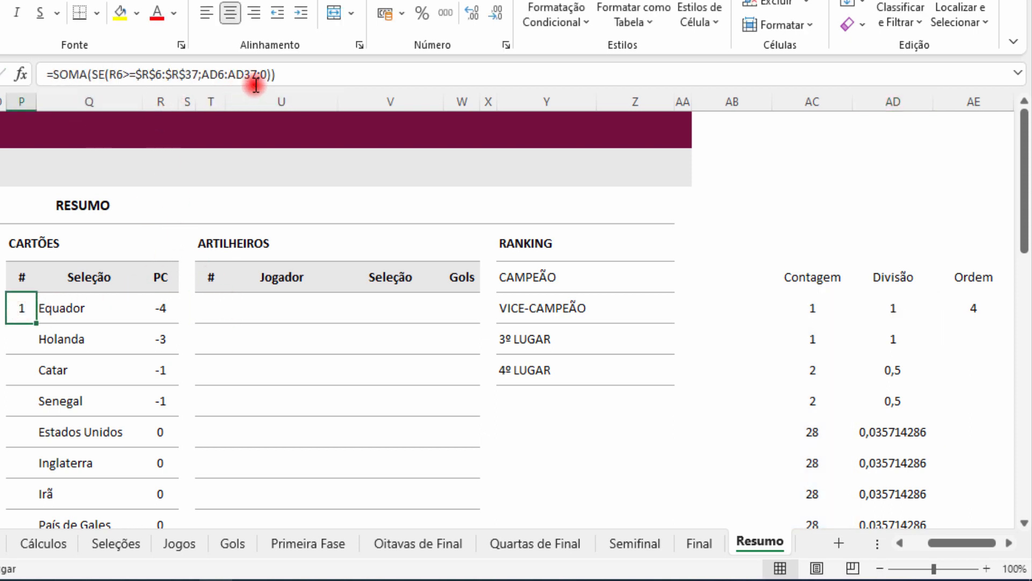
left_click_drag(257, 75, 202, 74)
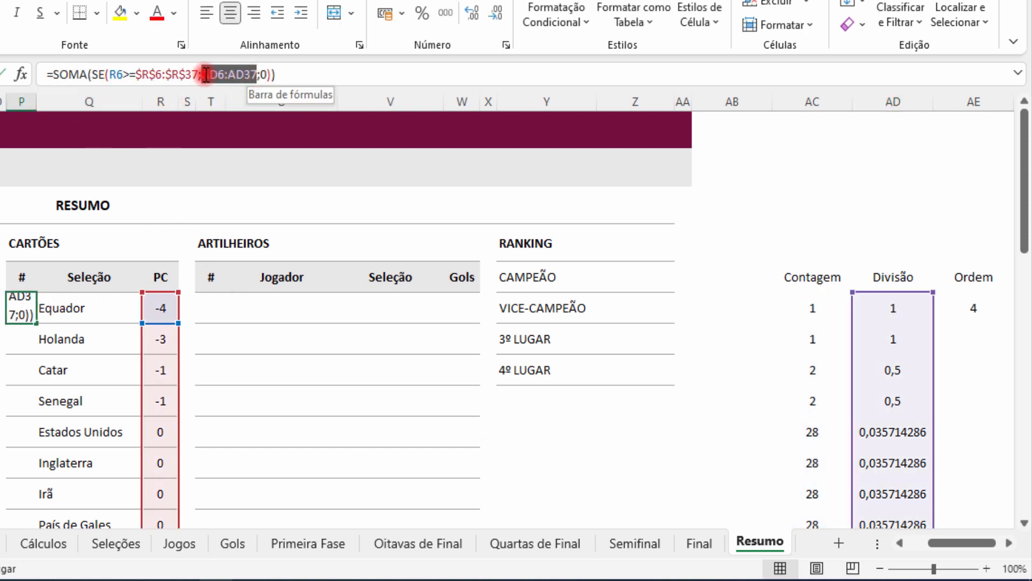
type("1/AC6:AC37")
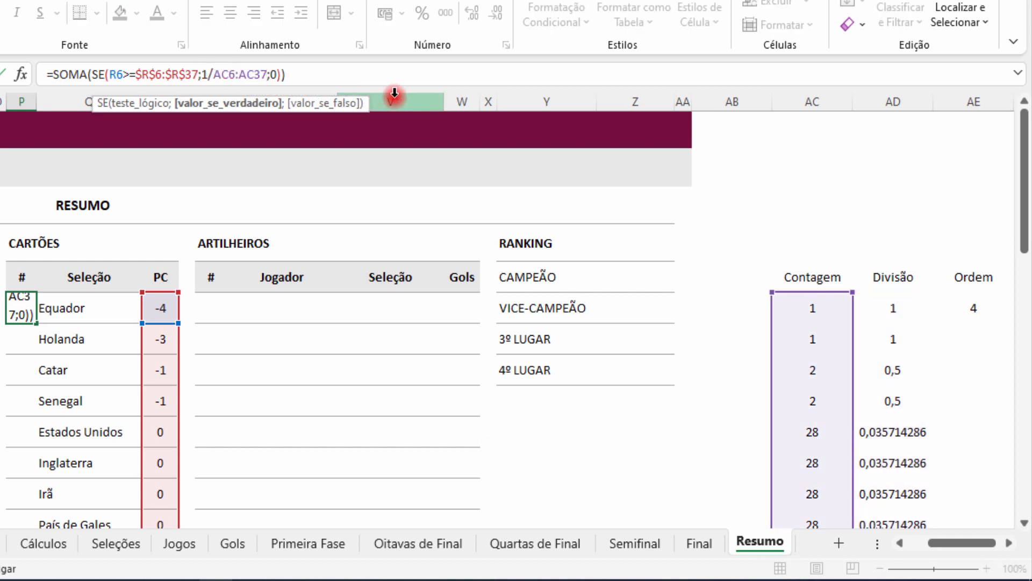
key("Return")
Step: Replace AC6:AC37 in the P6 ranking formula with CONT.SE($R$6:$R$37;$R$6:$R$37) copied from Contagem cell AC6
left_click(26, 302)
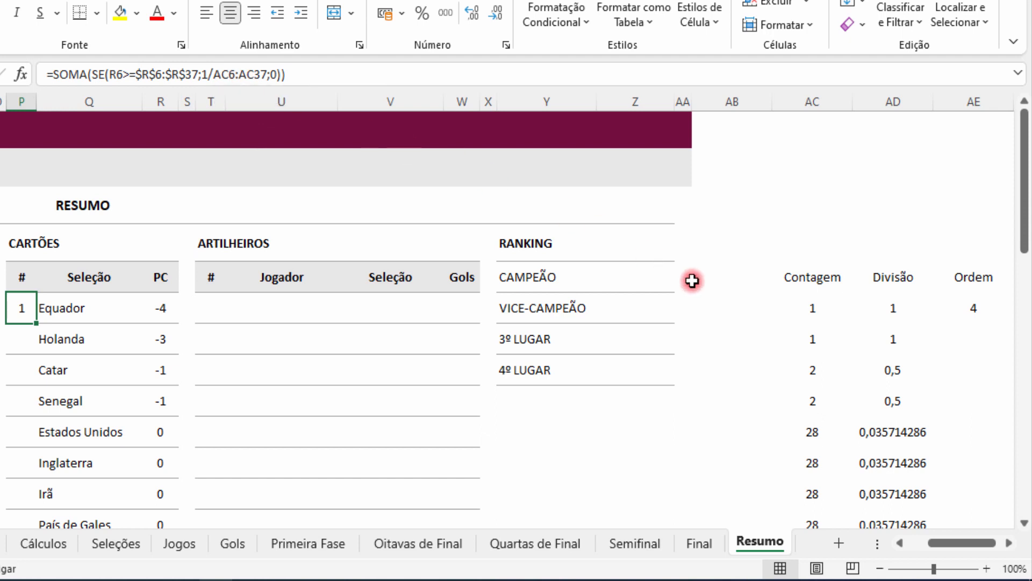
left_click(812, 307)
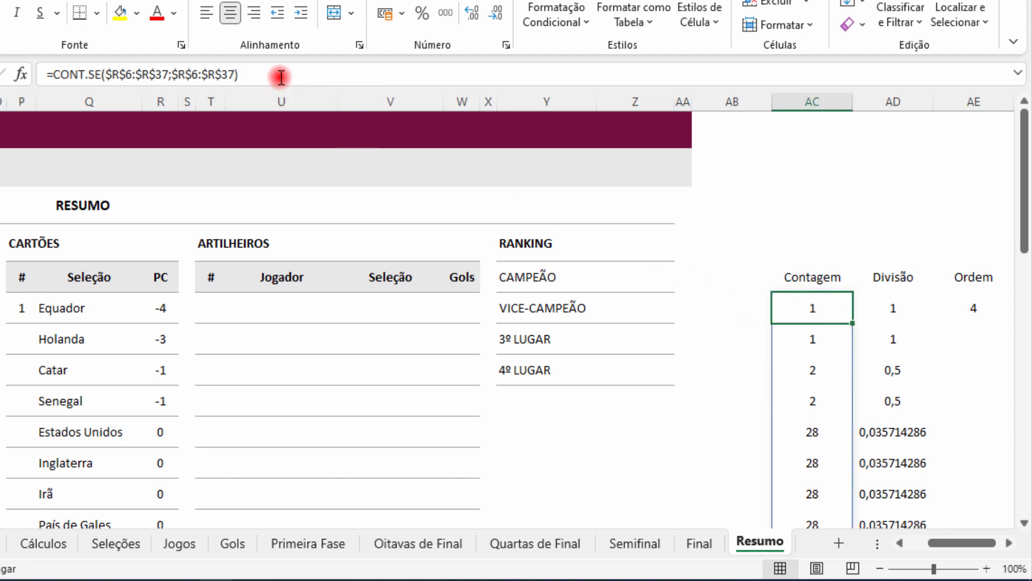
left_click_drag(281, 77, 56, 75)
key("ctrl+c")
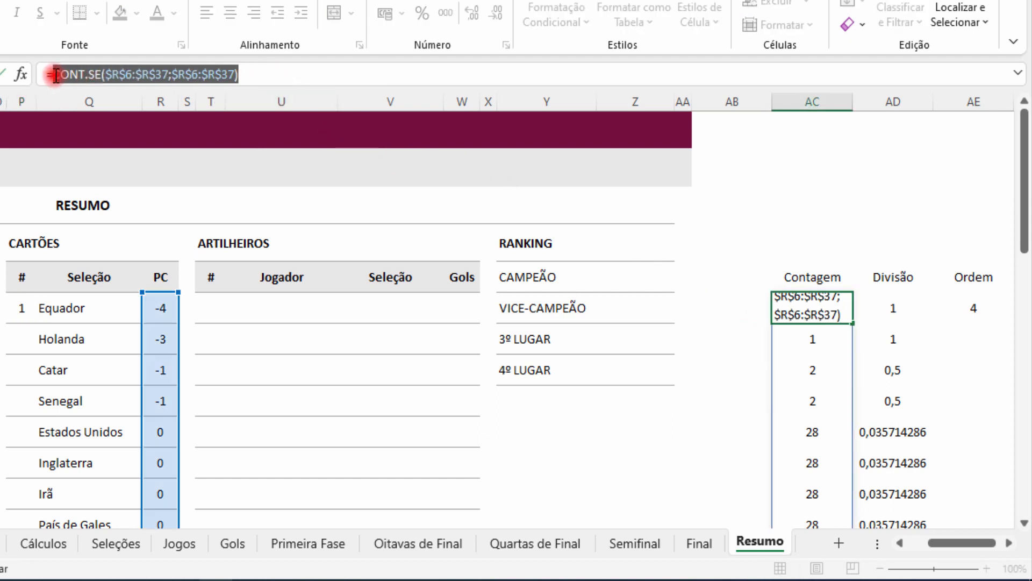
key("Escape")
left_click(30, 305)
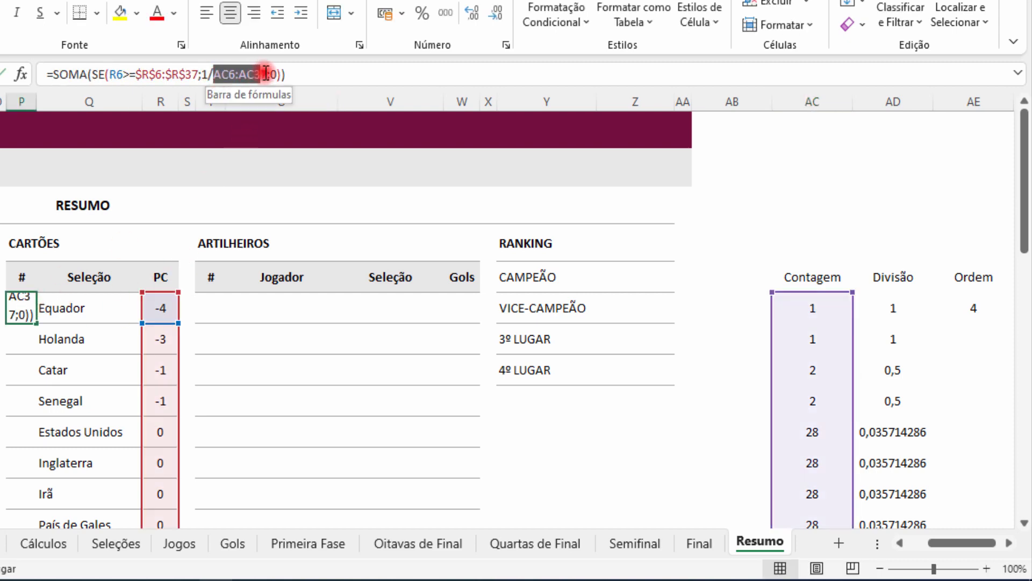
key("ctrl+v")
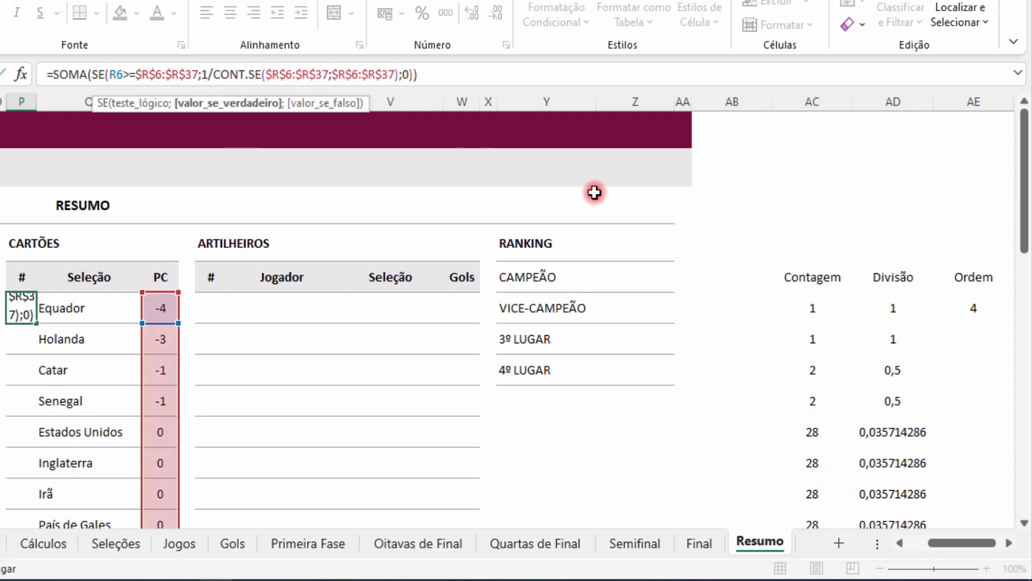
key("Return")
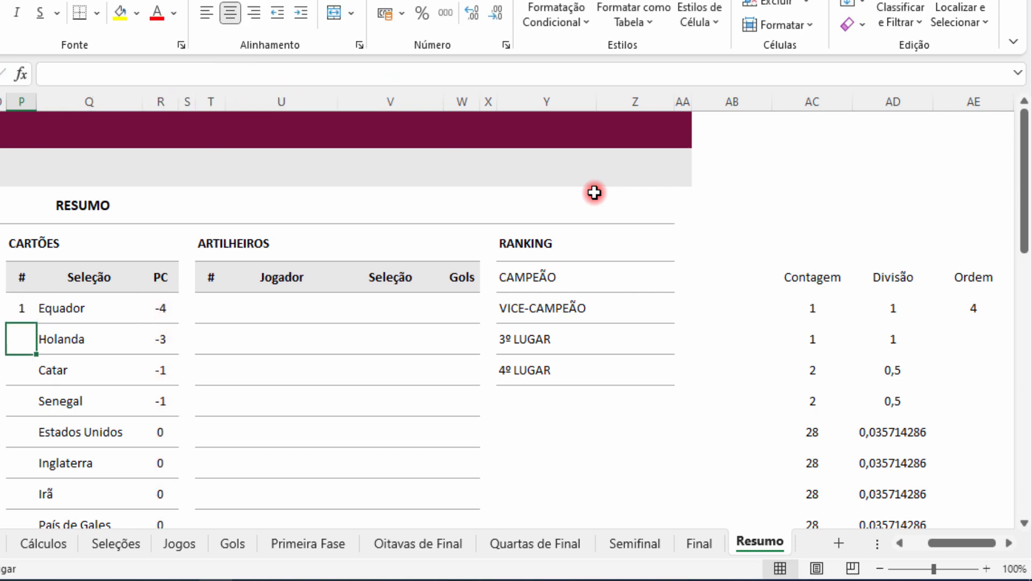
Step: Fill the P6 ranking formula down to P7 and inspect the arguments of its SOMA and nested SE functions
left_click(19, 308)
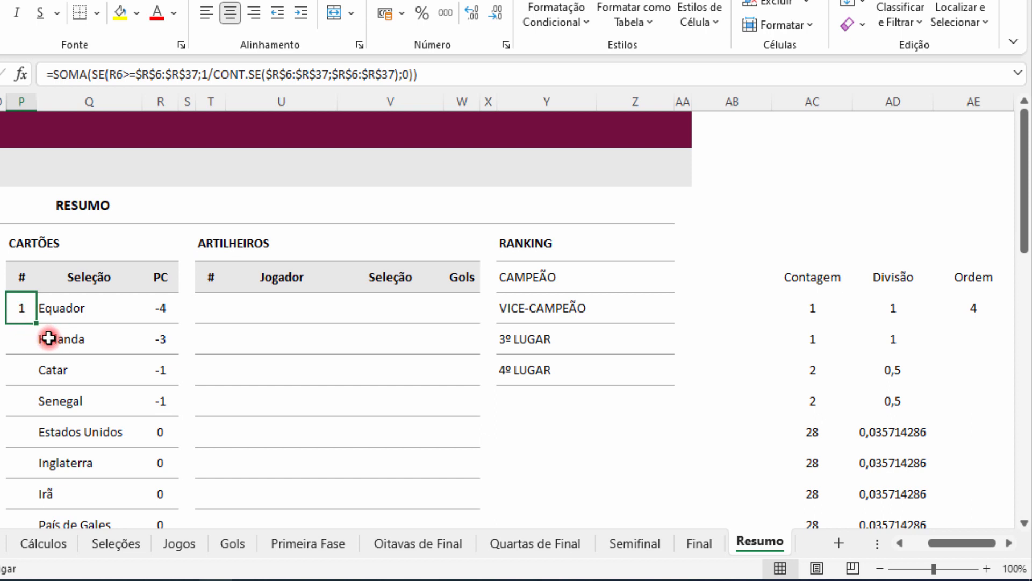
left_click_drag(37, 323, 54, 352)
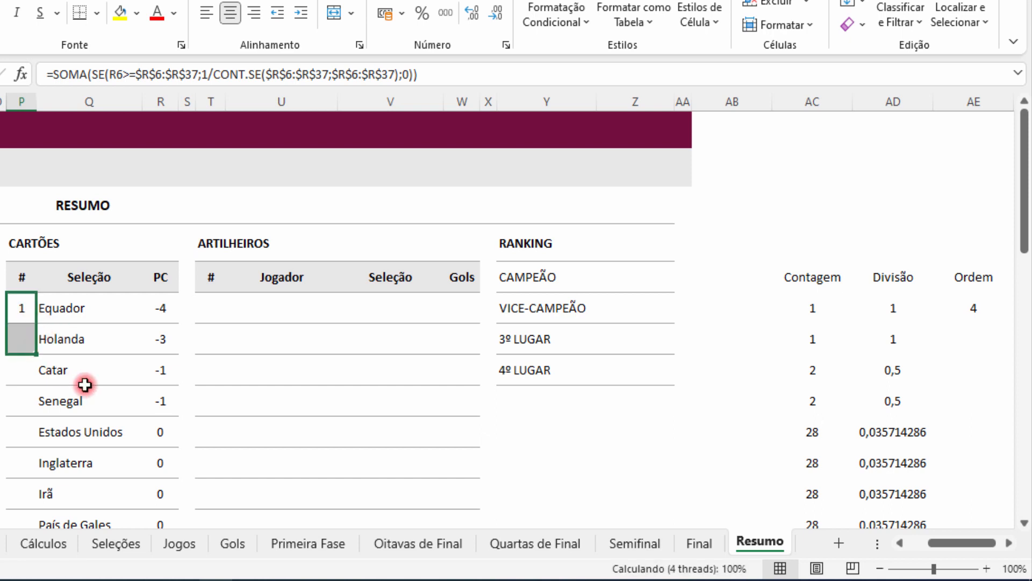
left_click(28, 338)
left_click(22, 74)
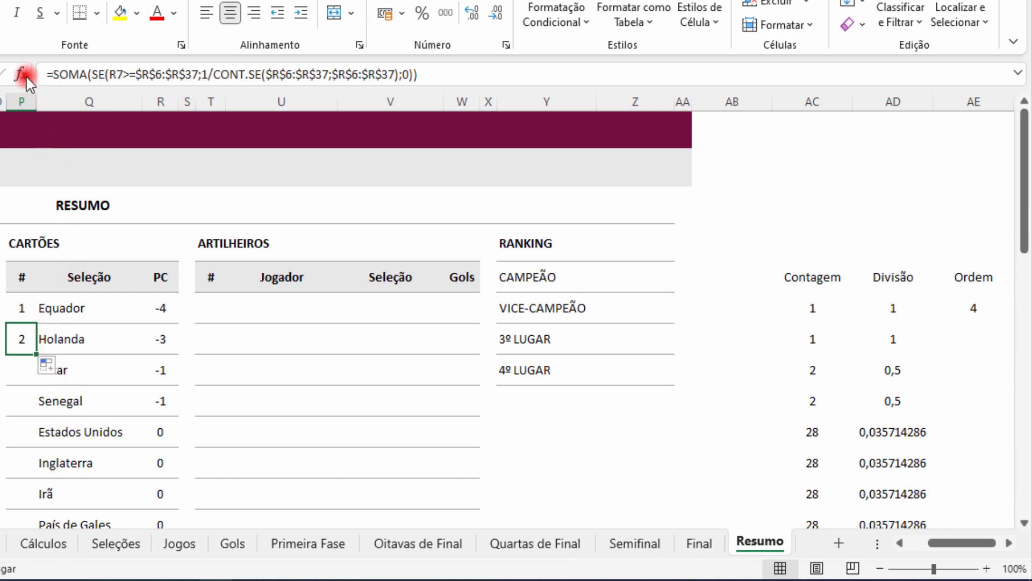
left_click(101, 74)
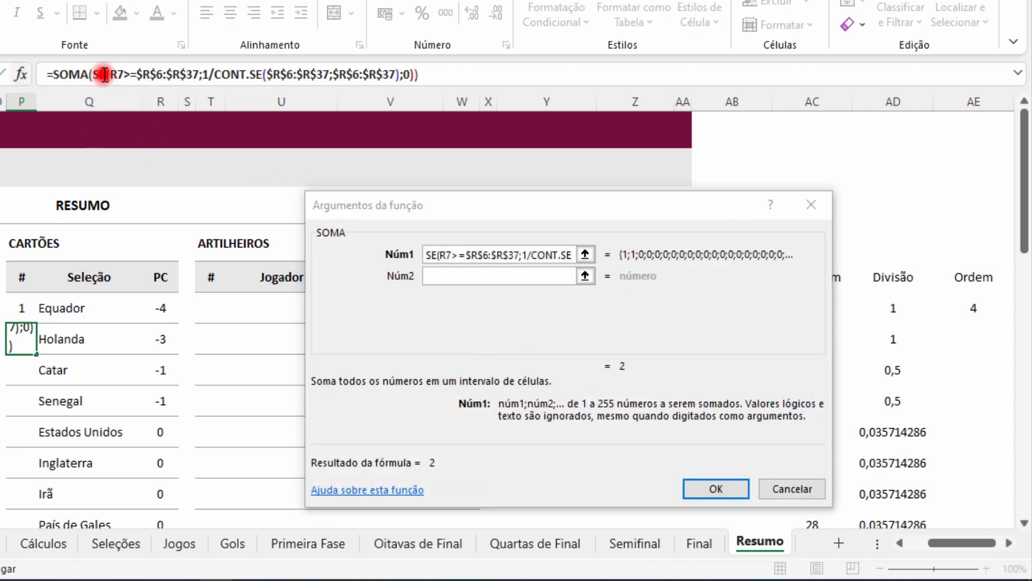
left_click(461, 260)
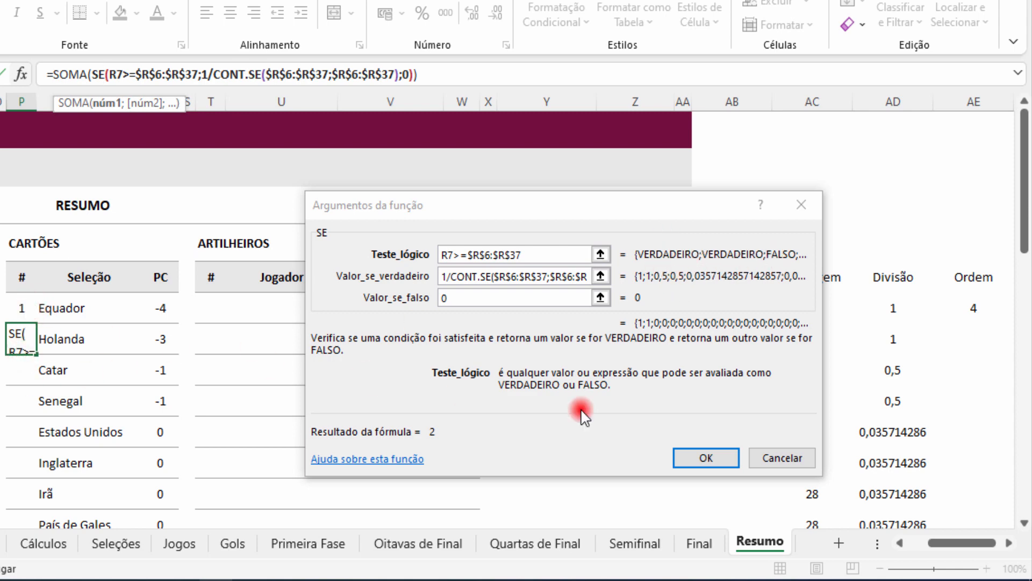
left_click(705, 455)
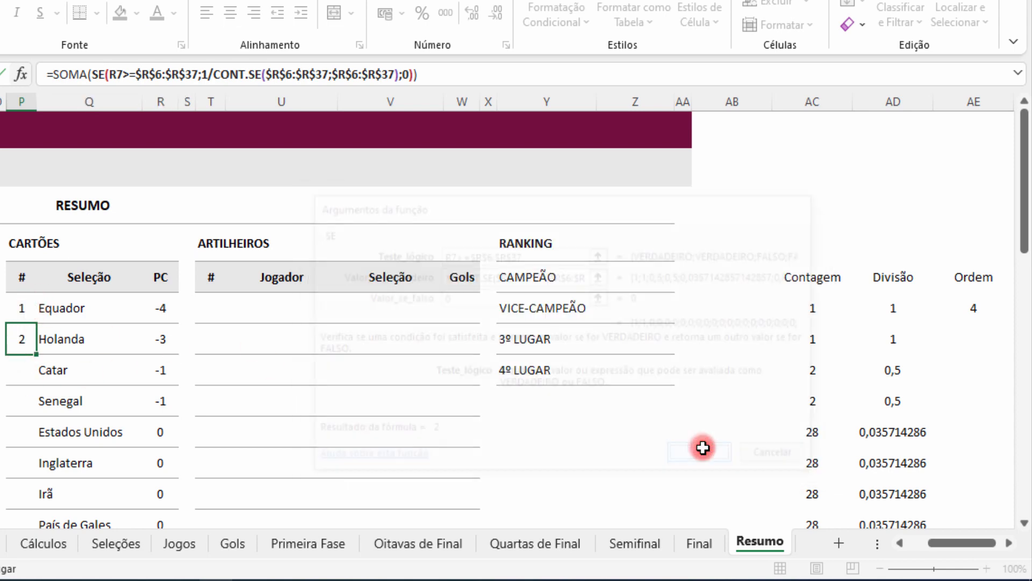
Step: Extend the ranking formula to P8 for Catar and inspect its nested SE function arguments
left_click_drag(35, 354, 33, 375)
left_click(23, 372)
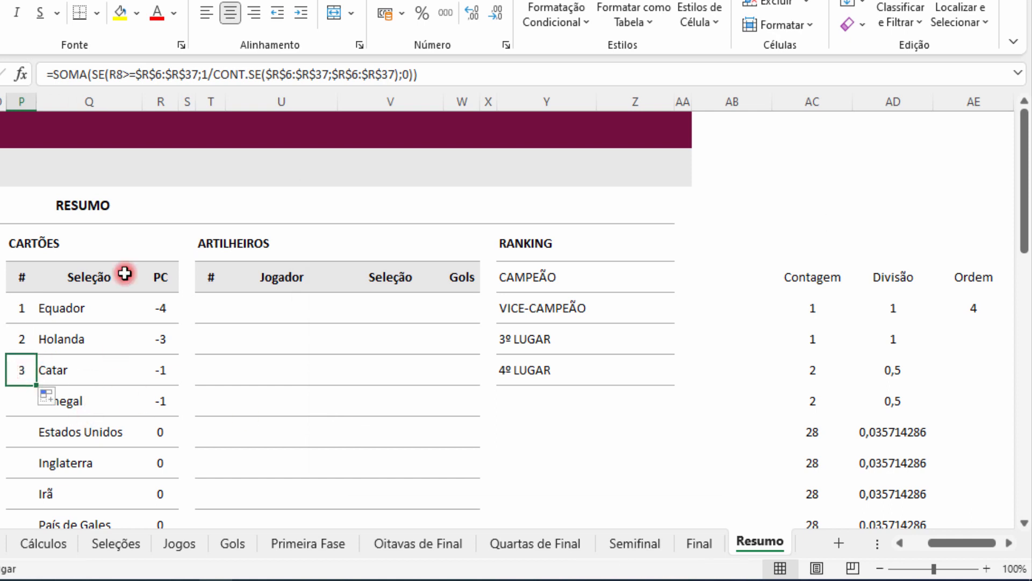
left_click(21, 75)
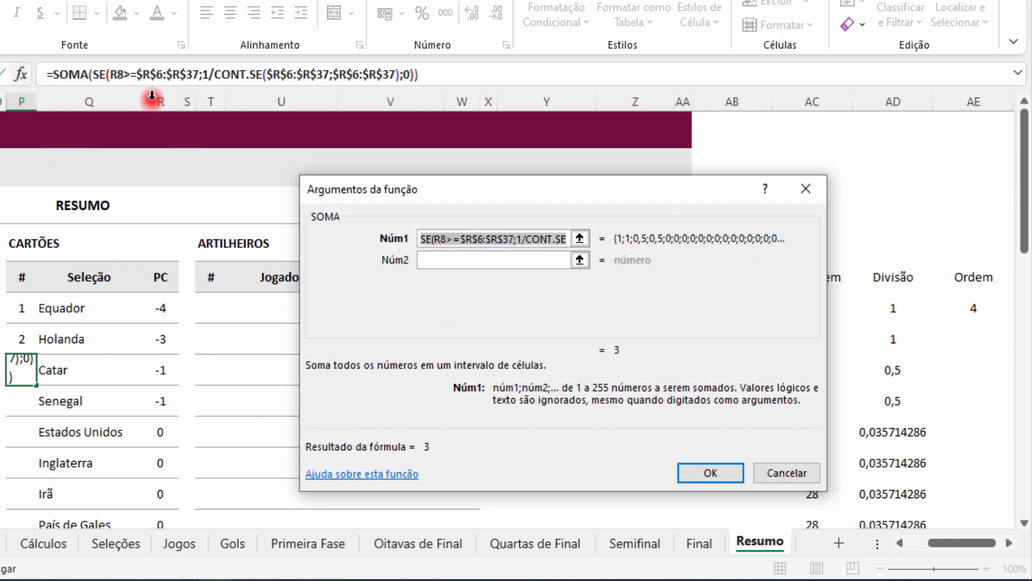
left_click(99, 73)
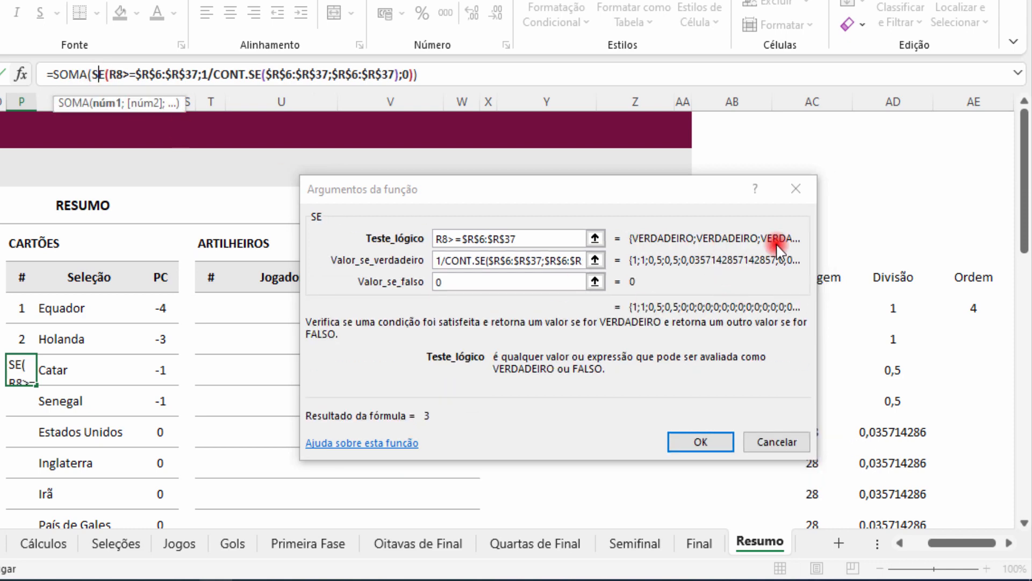
left_click_drag(682, 183, 684, 140)
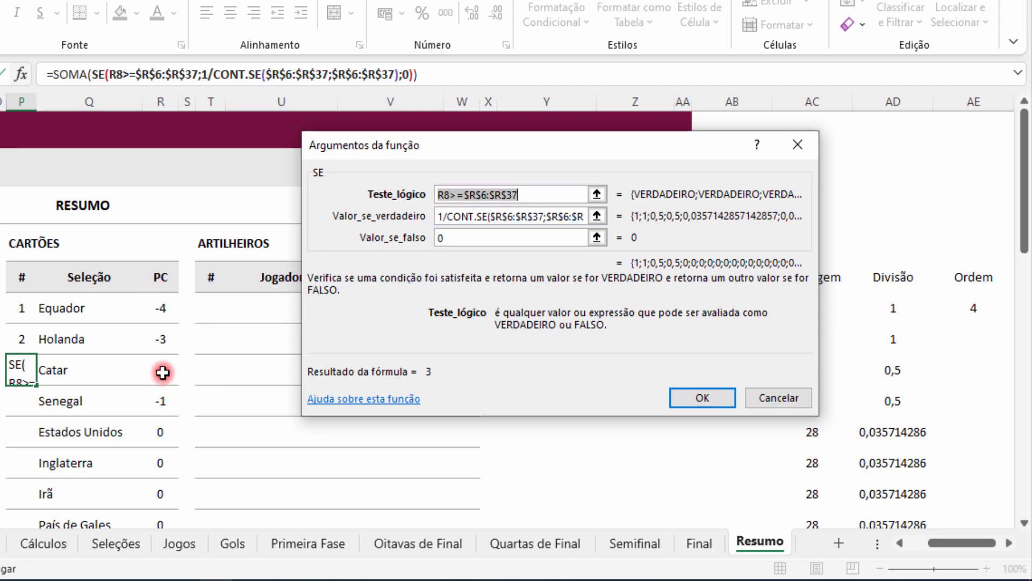
left_click(778, 398)
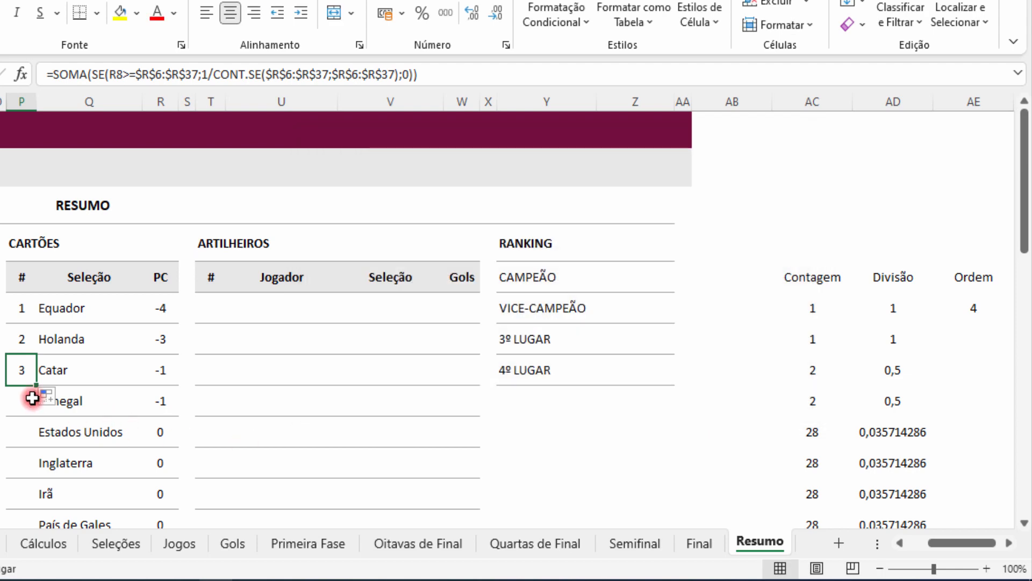
Step: Extend the ranking formula to P9 for Senegal and review its nested SE function arguments
left_click_drag(36, 385, 34, 418)
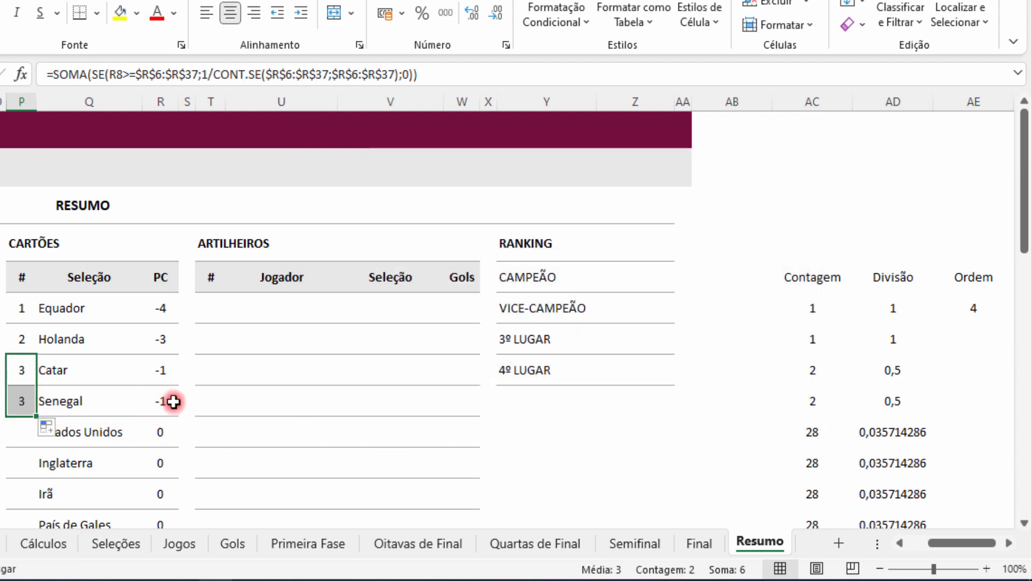
left_click(163, 402)
left_click(21, 401)
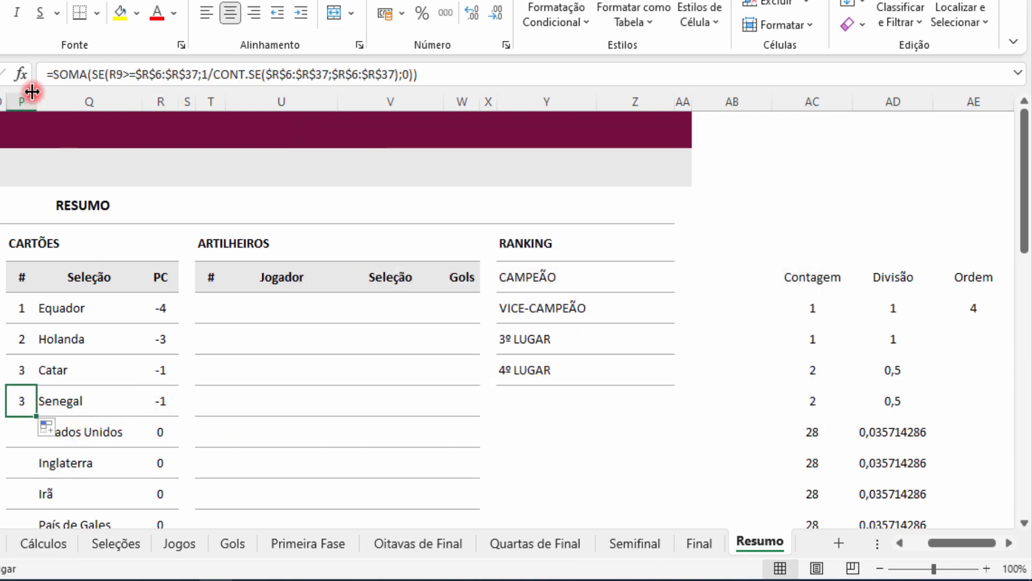
left_click(21, 75)
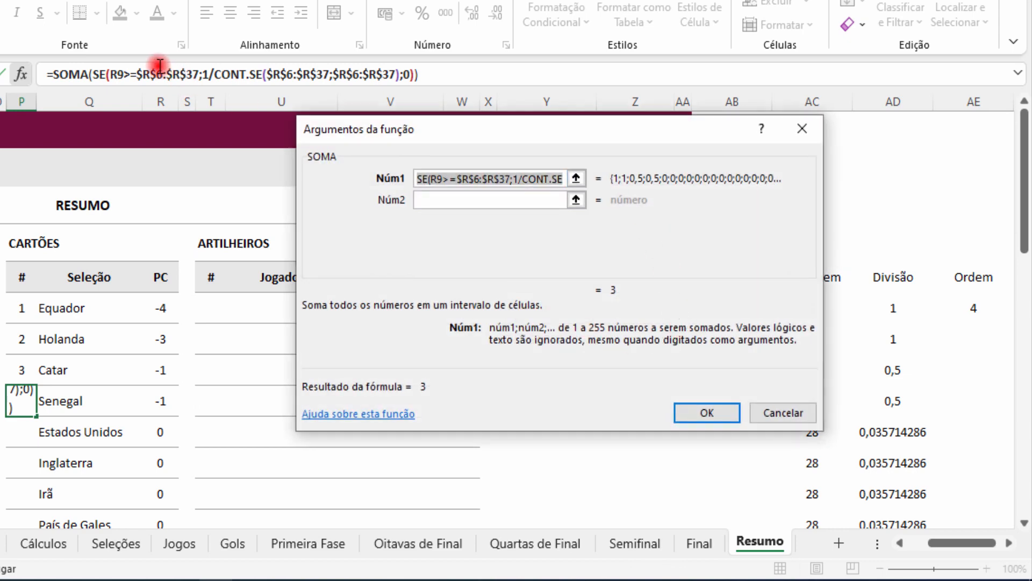
left_click(99, 74)
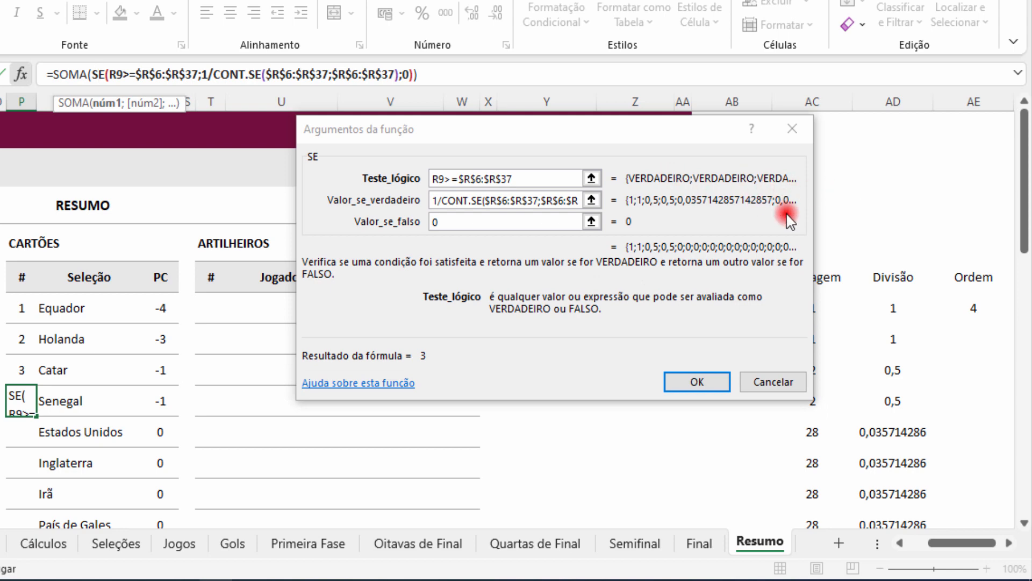
left_click(779, 381)
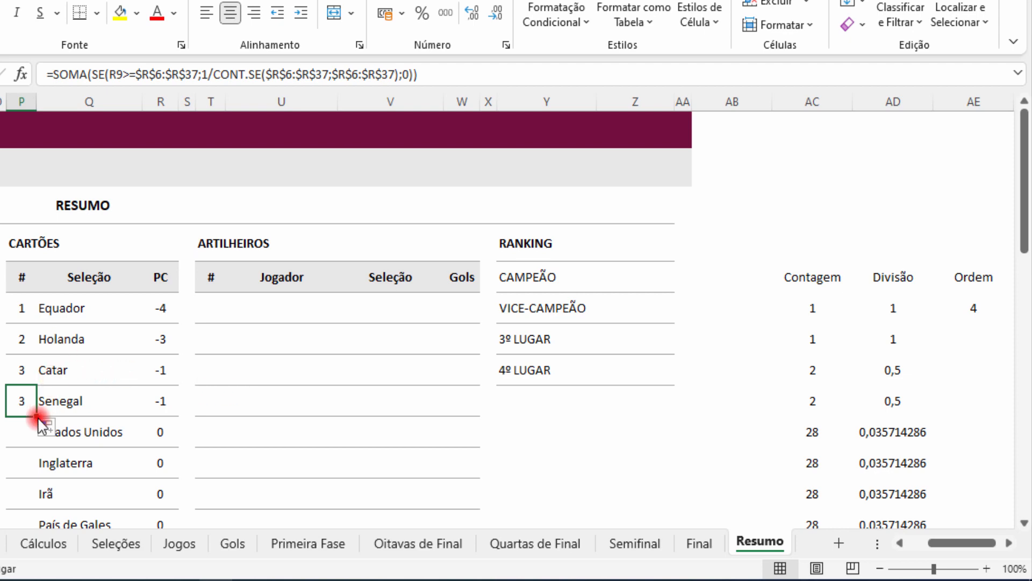
Step: Extend the ranking formula to P10 for Estados Unidos and check its nested SE function arguments
left_click_drag(37, 419, 39, 448)
left_click(21, 432)
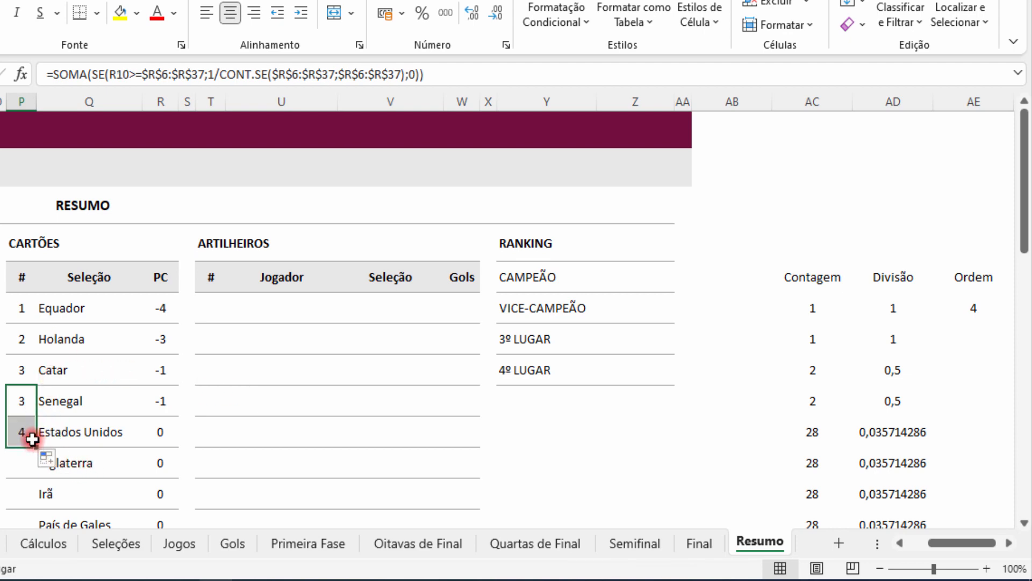
left_click(21, 74)
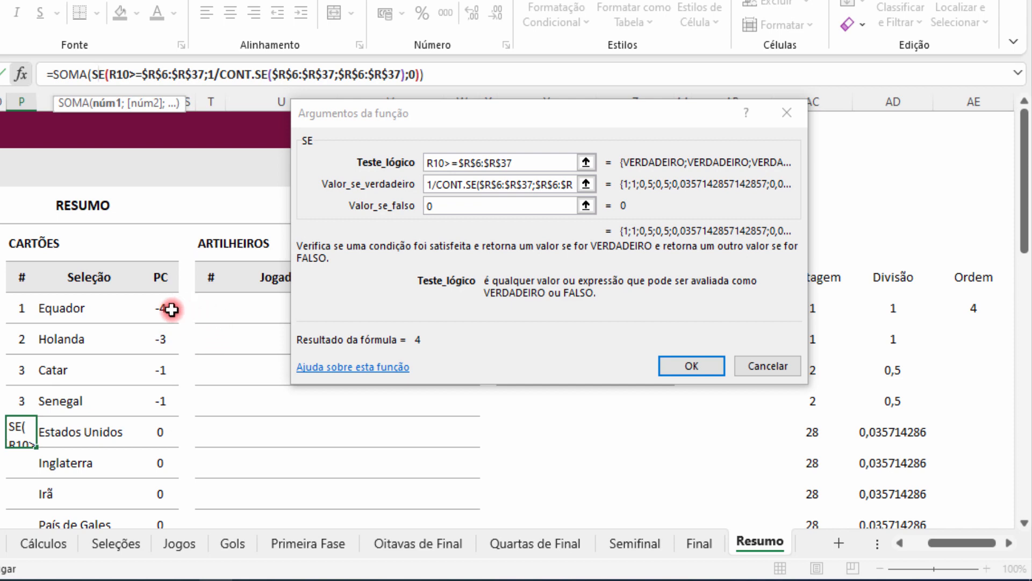
left_click(692, 365)
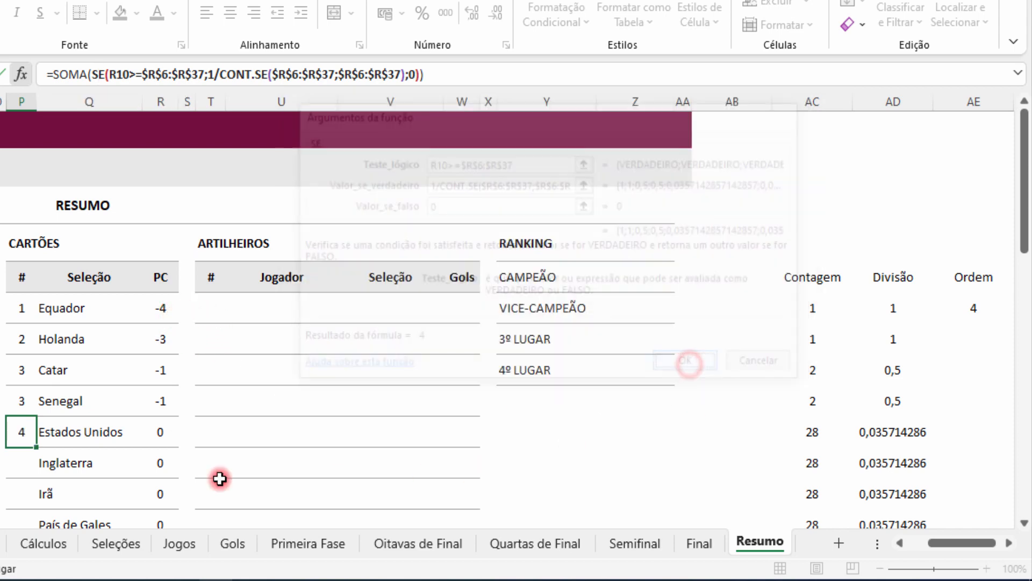
Step: Fill the ranking formula from P10 down the rest of the cards table and compare the ranks and PC values of Catar and Senegal
double_click(33, 450)
scroll(381, 448, "down", 7)
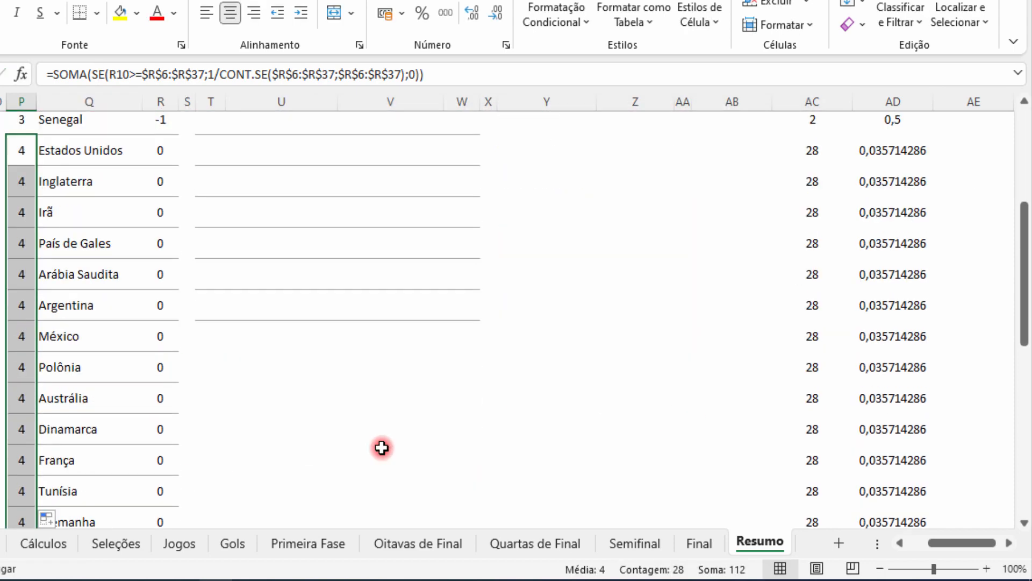
scroll(381, 448, "down", 4)
scroll(382, 448, "up", 10)
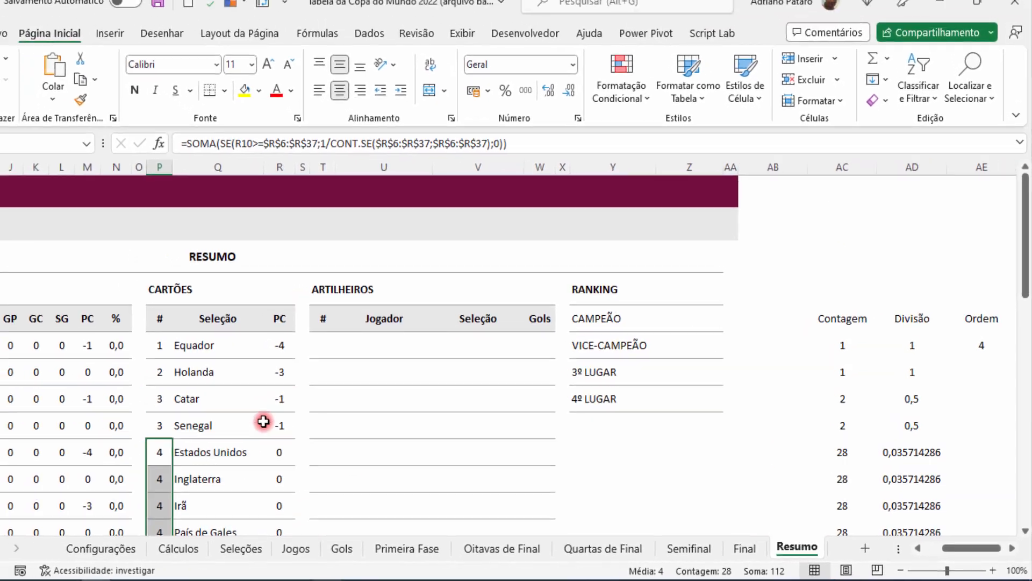
left_click(243, 405)
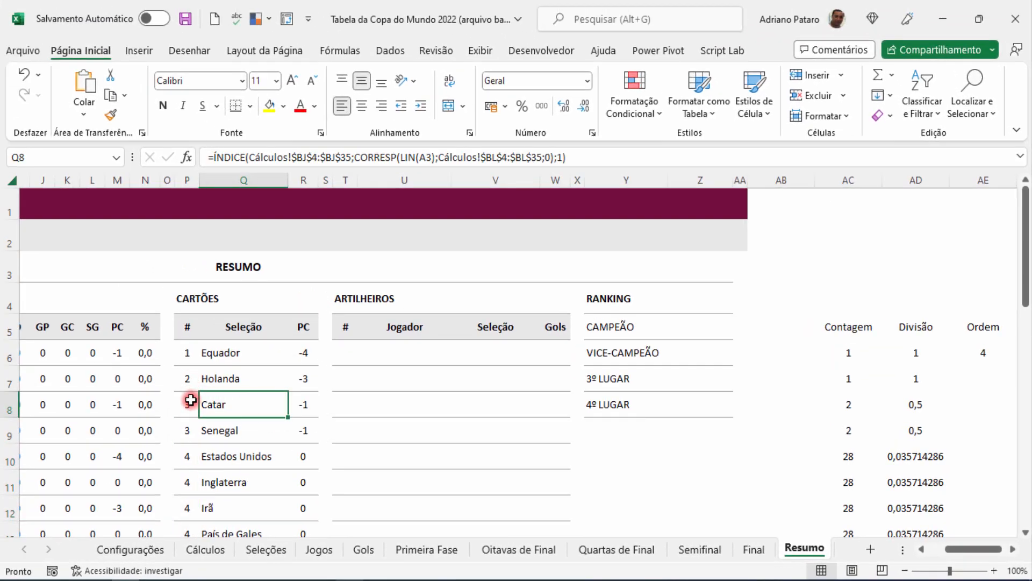
left_click_drag(191, 400, 188, 428)
left_click_drag(301, 400, 302, 421)
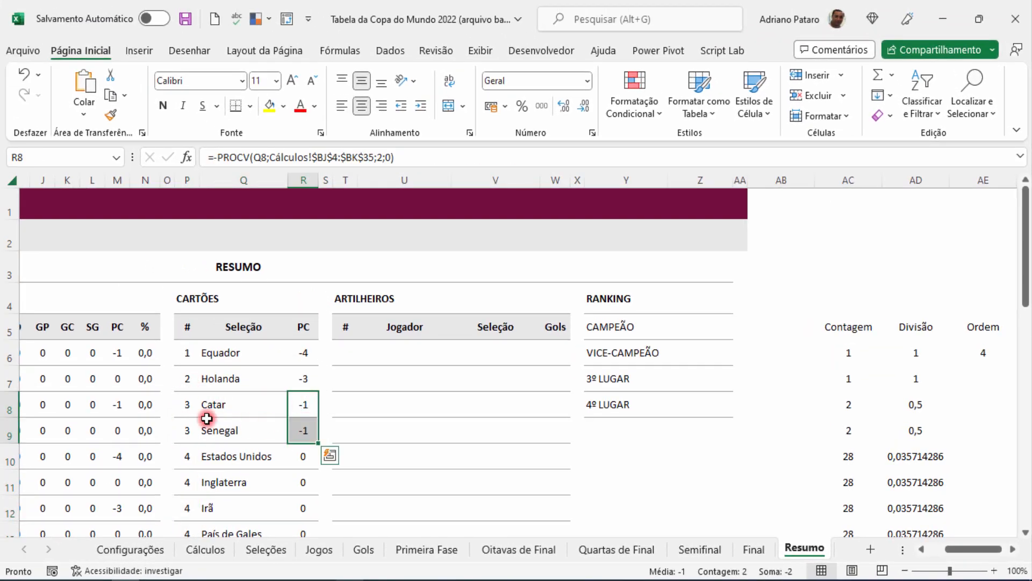
left_click_drag(191, 401, 189, 428)
left_click(325, 404)
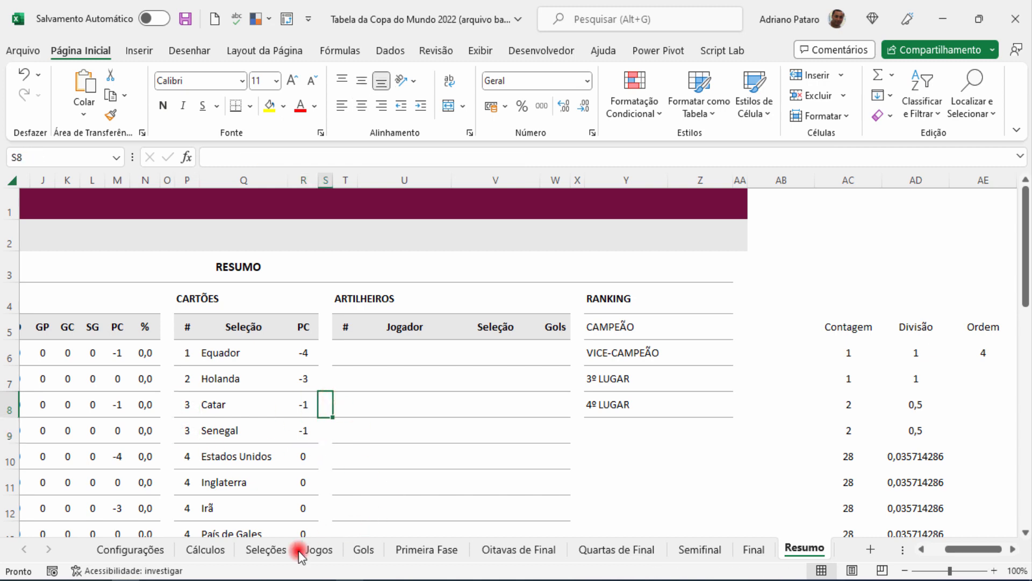
Step: Enter 2 in the CAV column for the Catar x Equador match on Jogos and check the cards table on Resumo
left_click(318, 550)
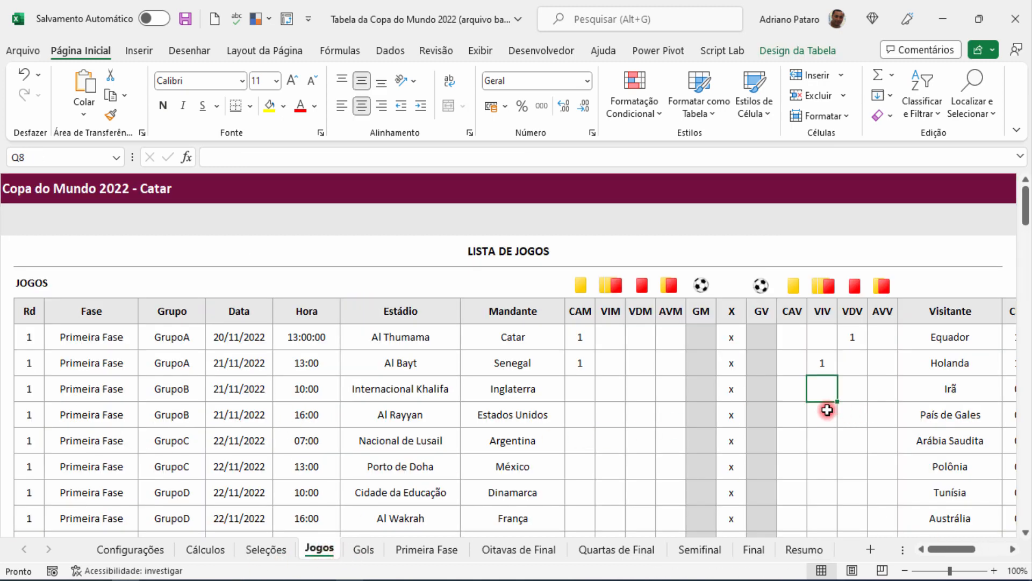
left_click(790, 339)
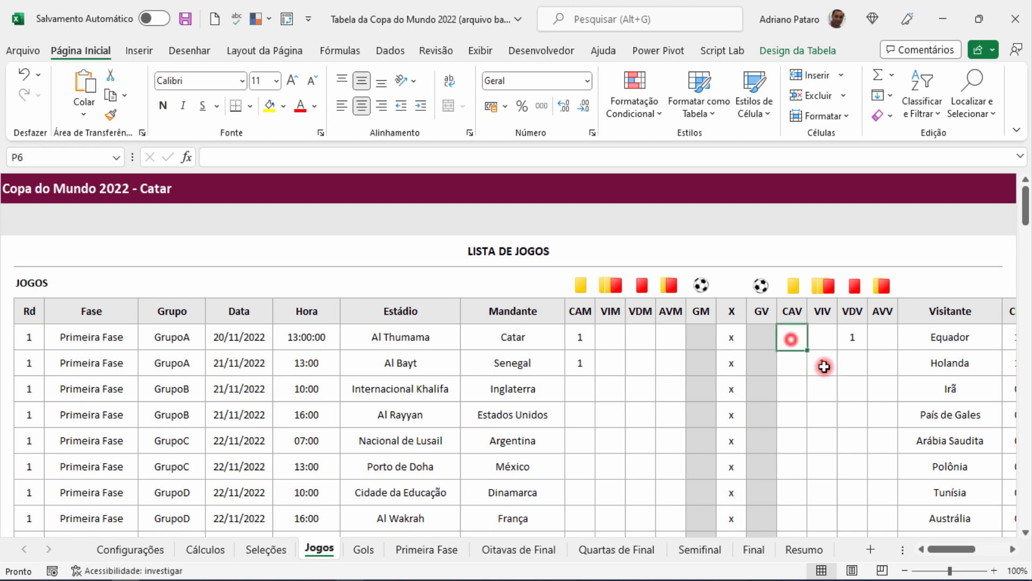
type("2")
key("Return")
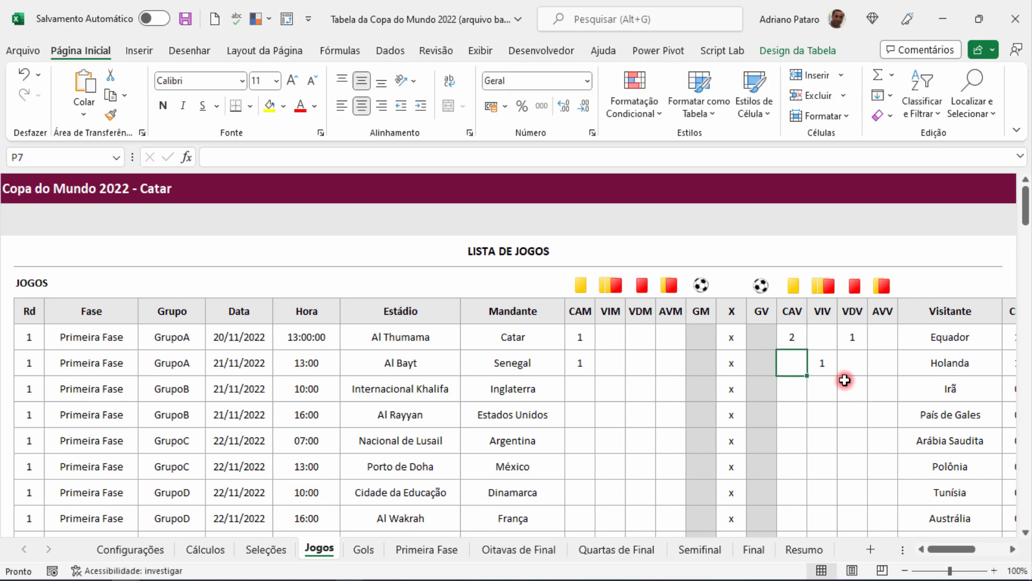
left_click(804, 549)
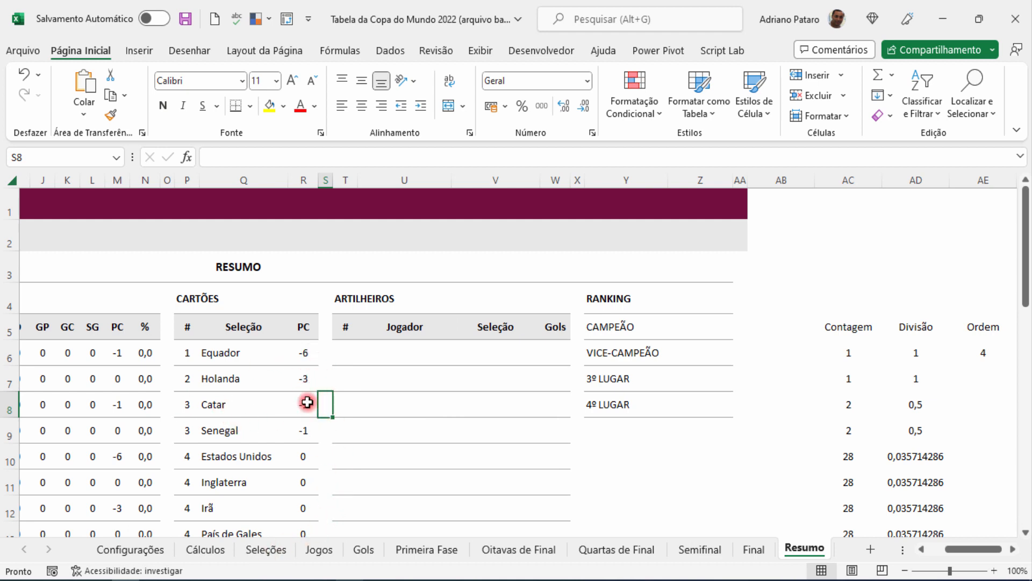
left_click(326, 554)
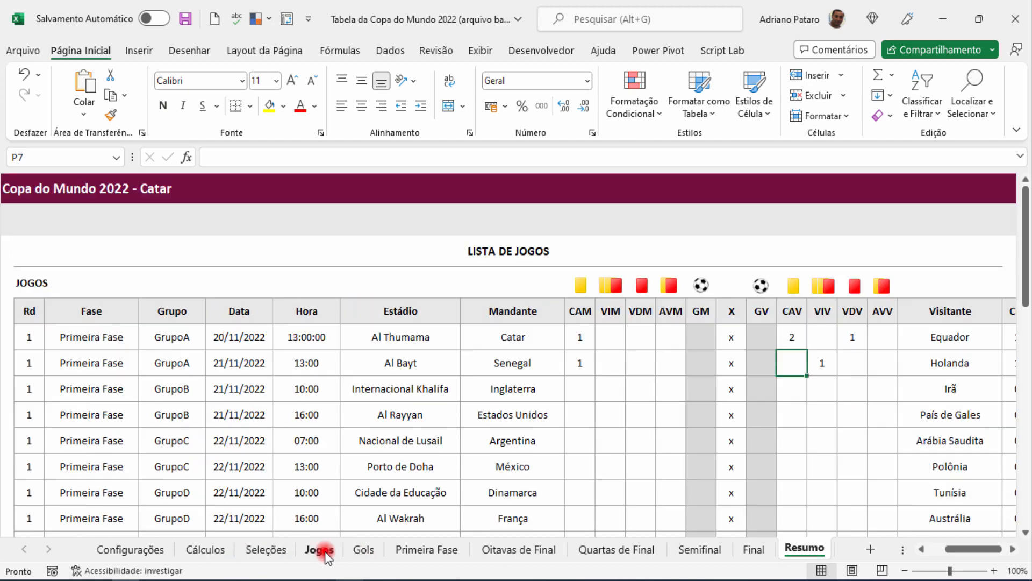
Step: Enter 2 in the CAM column for the Senegal x Holanda match on Jogos and check the ranks in Resumo's cards table
left_click(590, 367)
type("2")
key("Return")
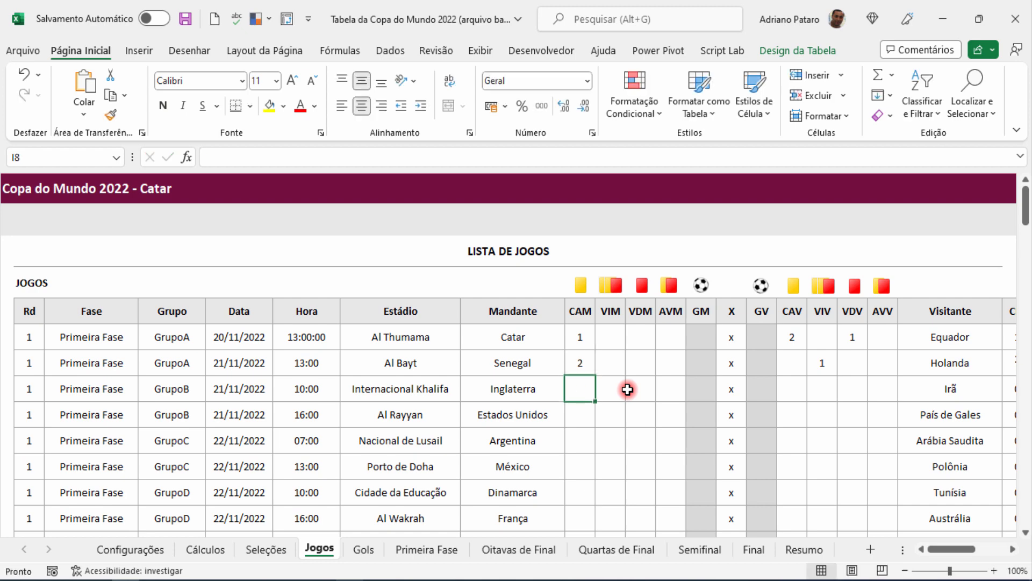
left_click(804, 548)
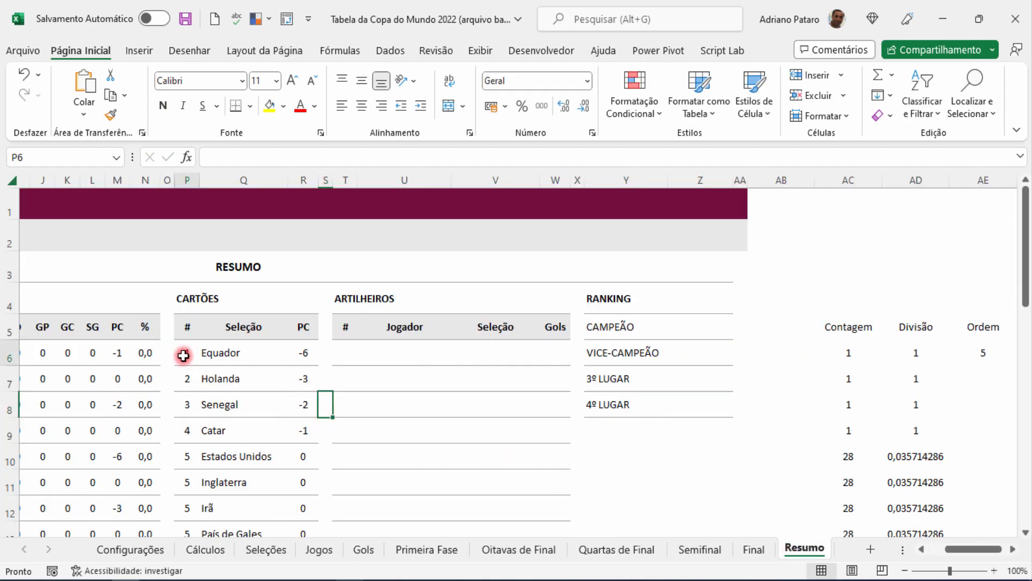
left_click_drag(184, 353, 190, 457)
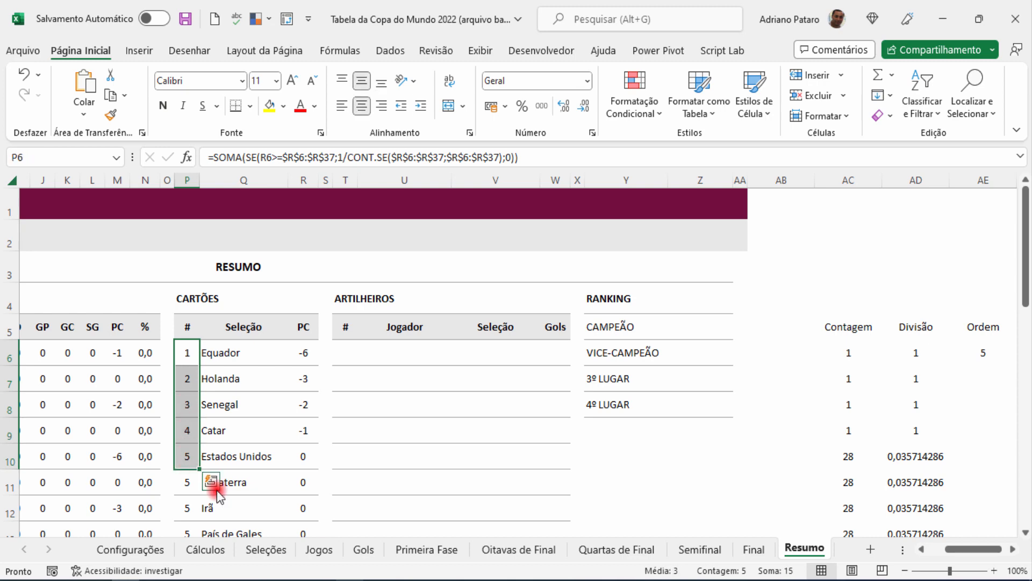
scroll(225, 495, "down", 3)
scroll(233, 503, "up", 4)
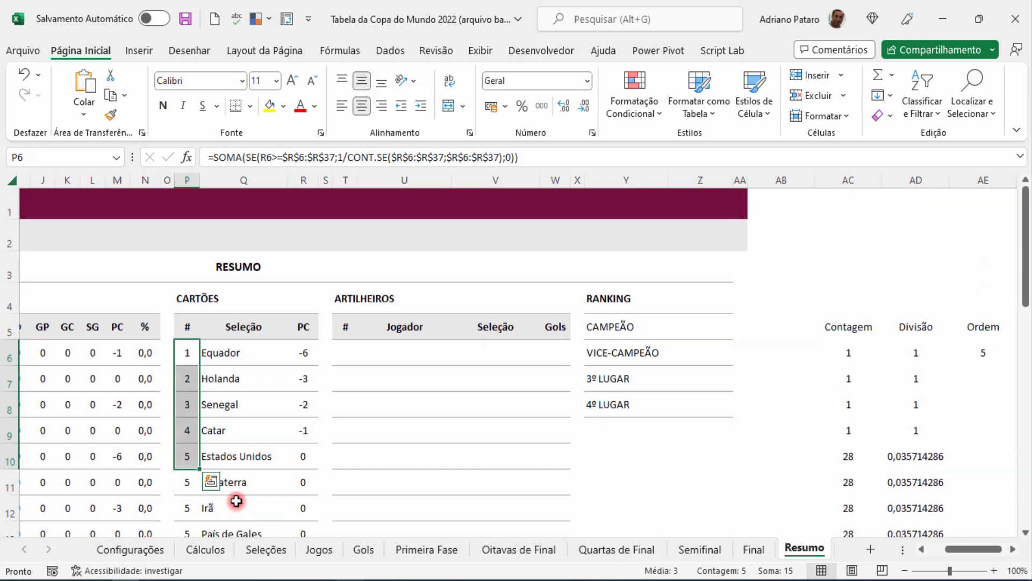
Step: Review the ranking formula in P6 and the PC lookup formula in R6 for Equador
left_click(188, 355)
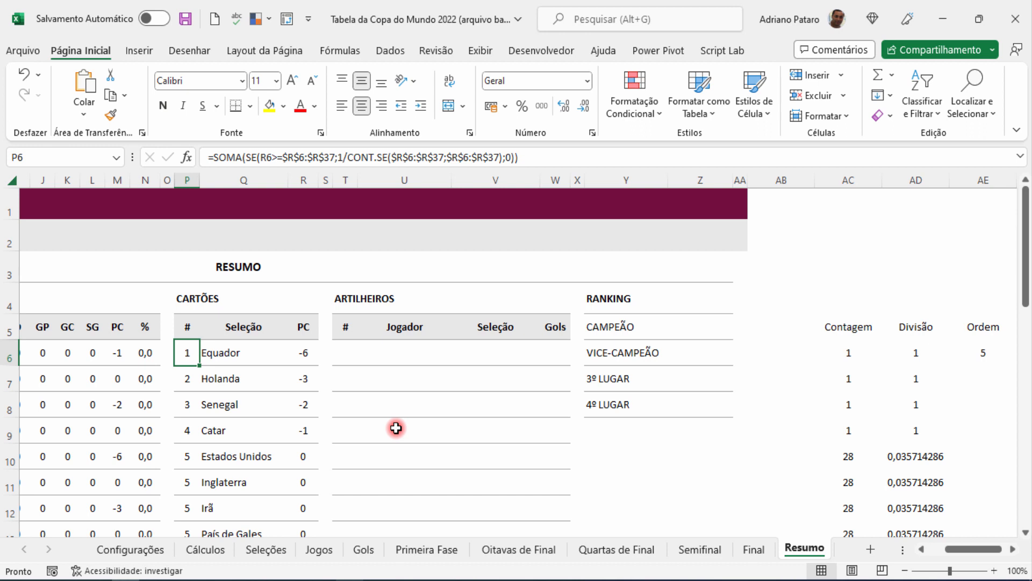
left_click(297, 353)
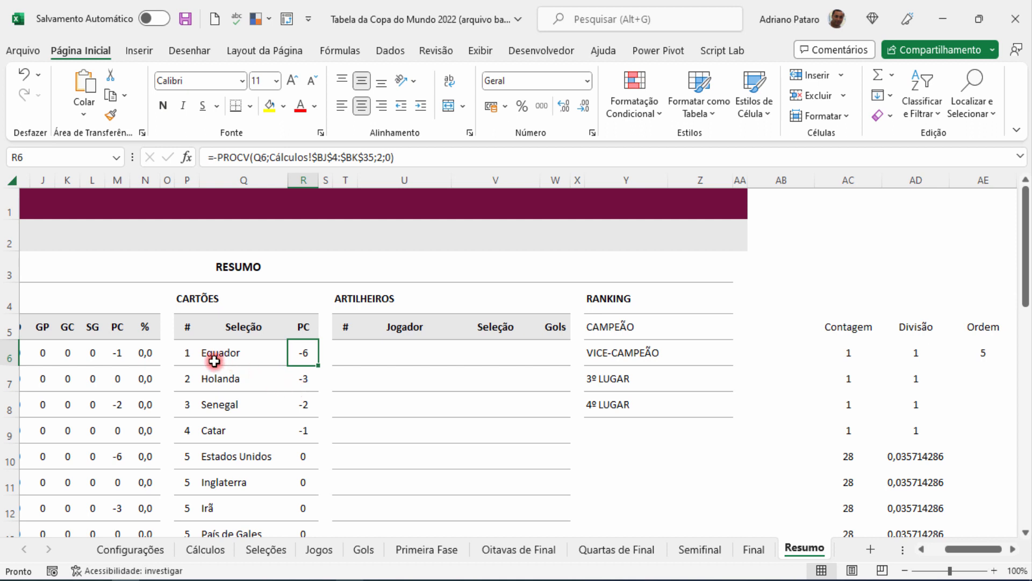
left_click(180, 356)
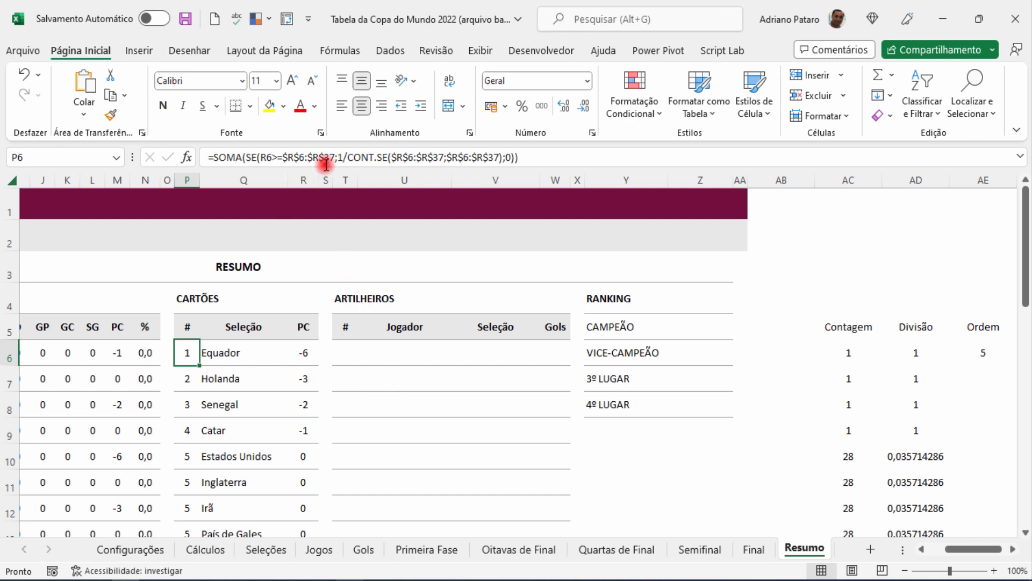
Step: Delete the helper columns AC to AE holding Contagem, Divisão and Ordem on Resumo
left_click(783, 452)
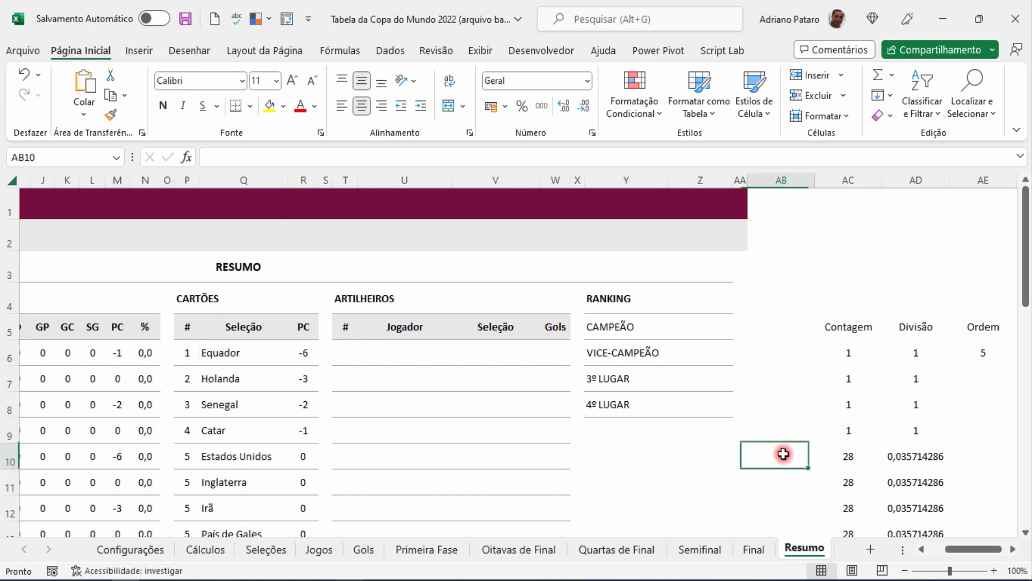
left_click_drag(843, 181, 975, 179)
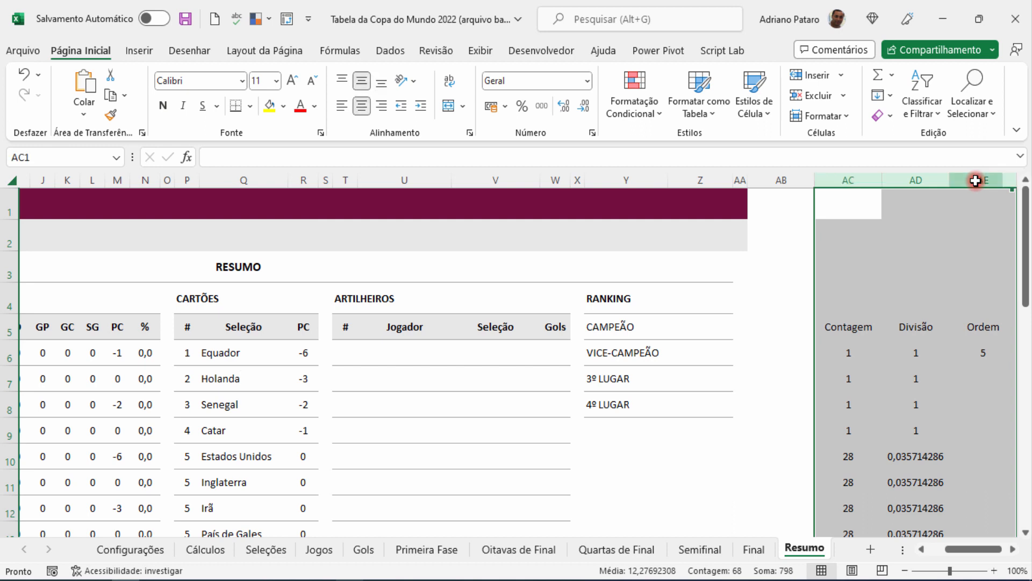
left_click(869, 328)
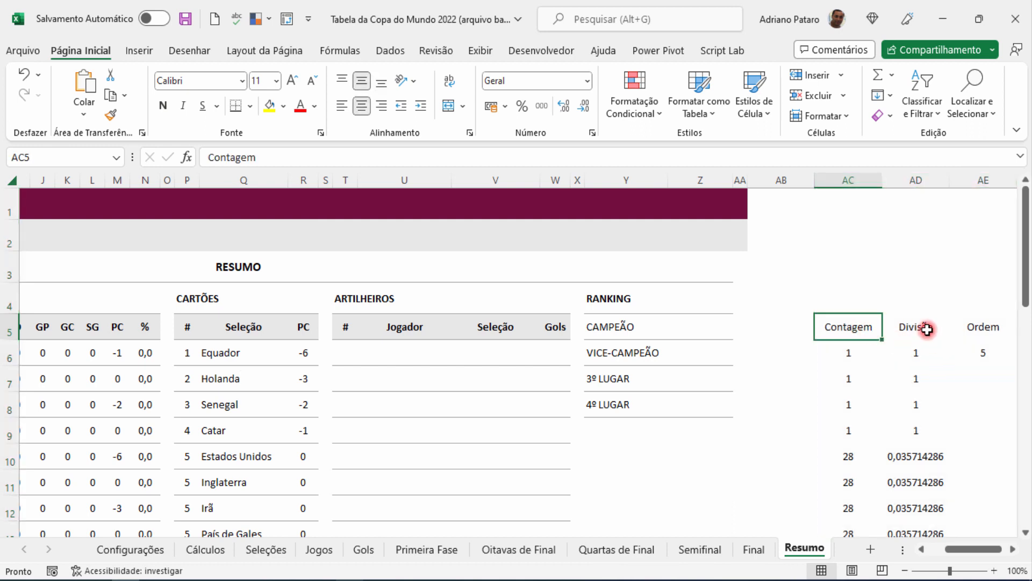
left_click_drag(842, 180, 966, 180)
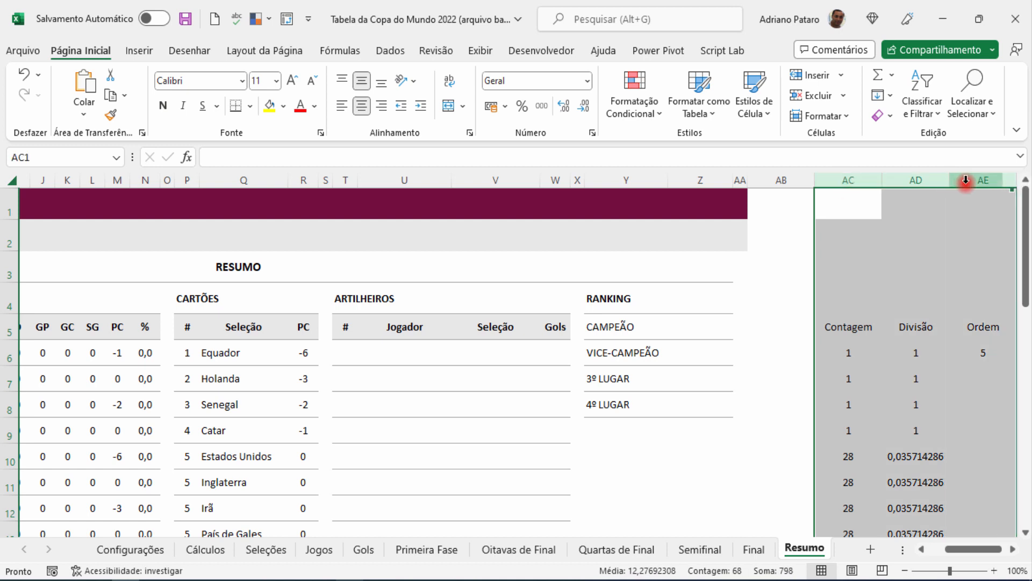
right_click(966, 180)
left_click(876, 362)
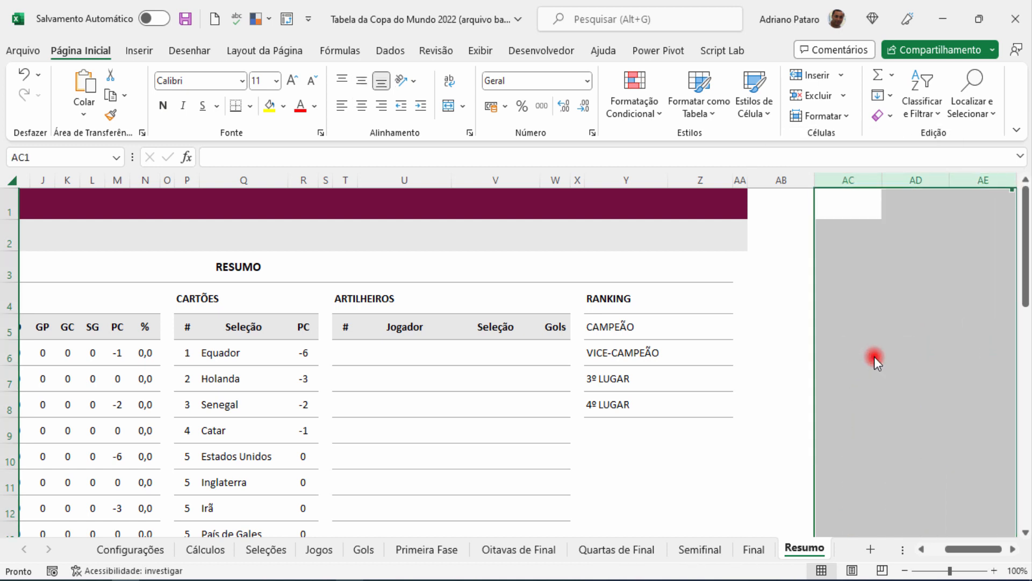
left_click(801, 271)
Step: Hide the row and column headings on the Resumo sheet
left_click(479, 48)
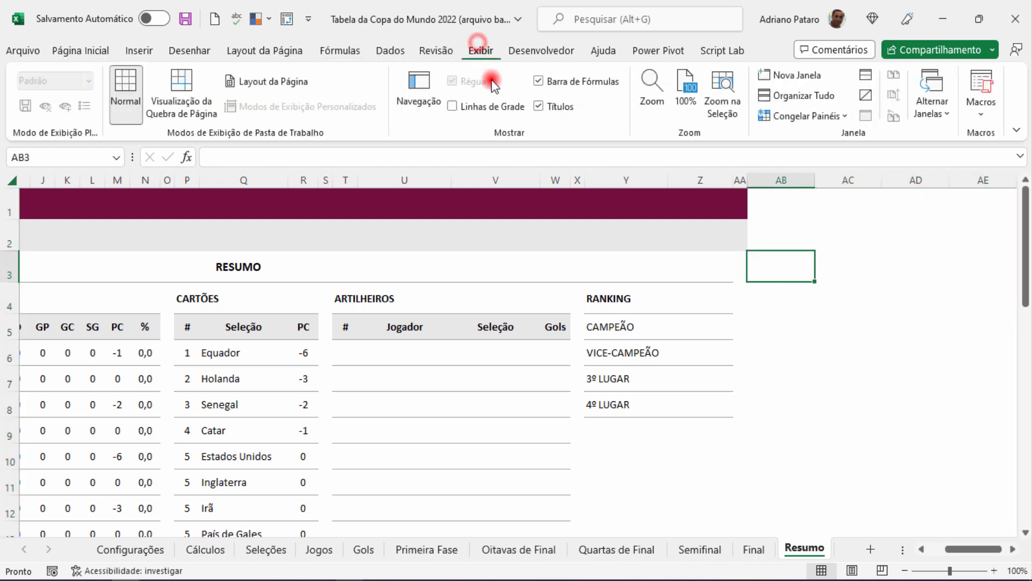
left_click(538, 106)
left_click_drag(973, 548, 913, 553)
left_click(611, 461)
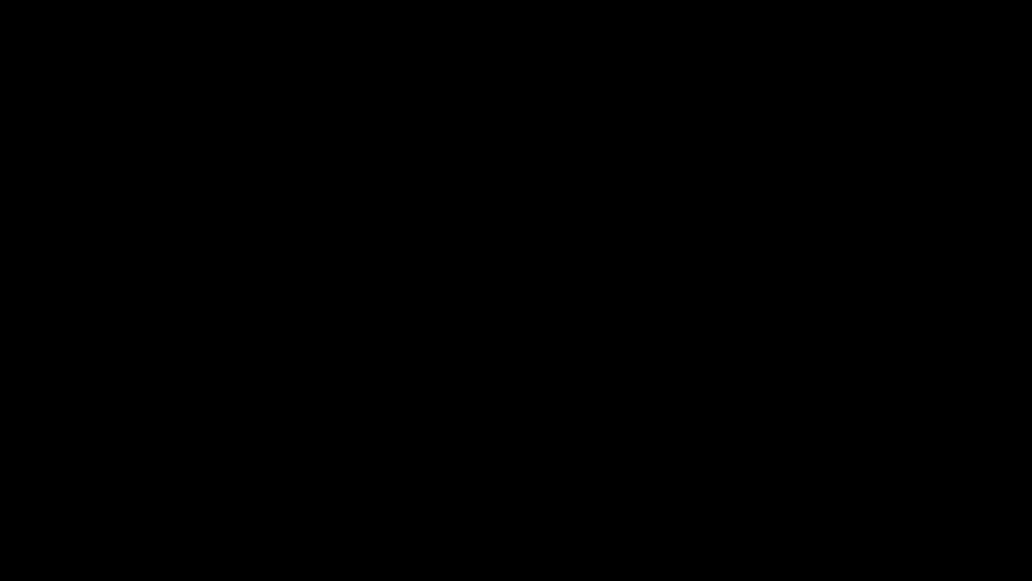